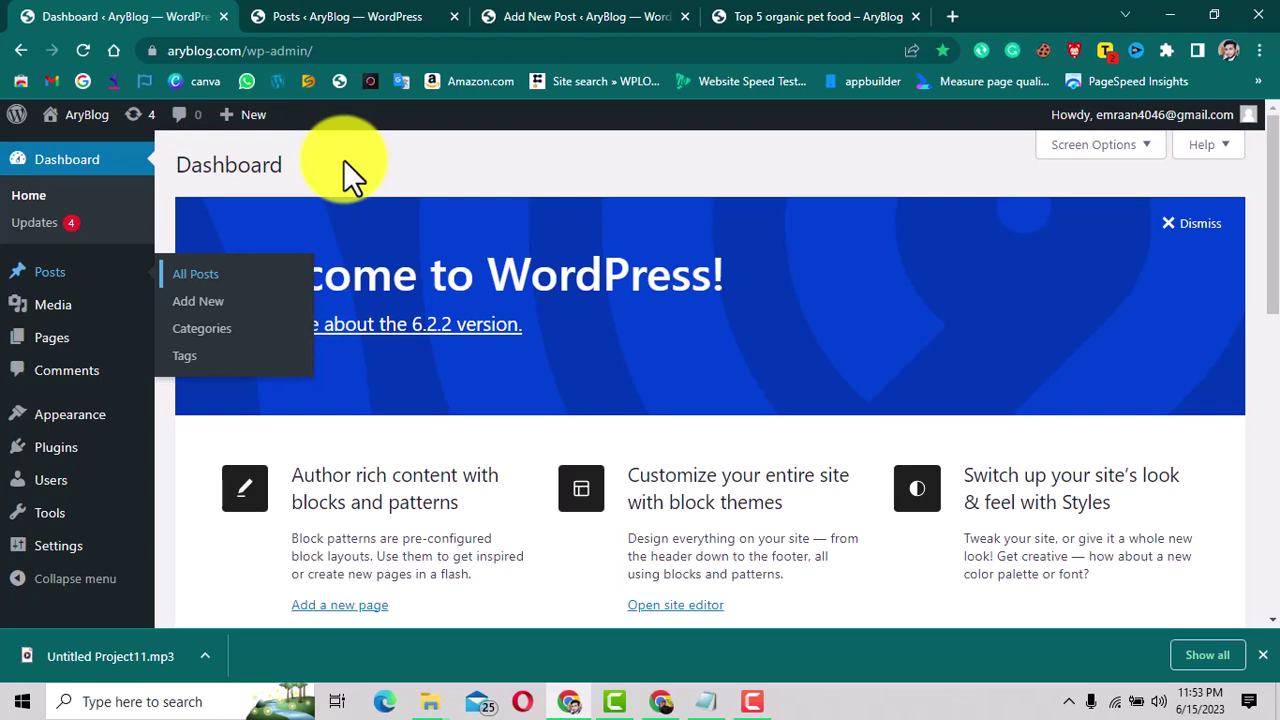
# Switch to the Add New Post tab showing the 'Top 5 organic pet food' editor.
pyautogui.click(566, 18)
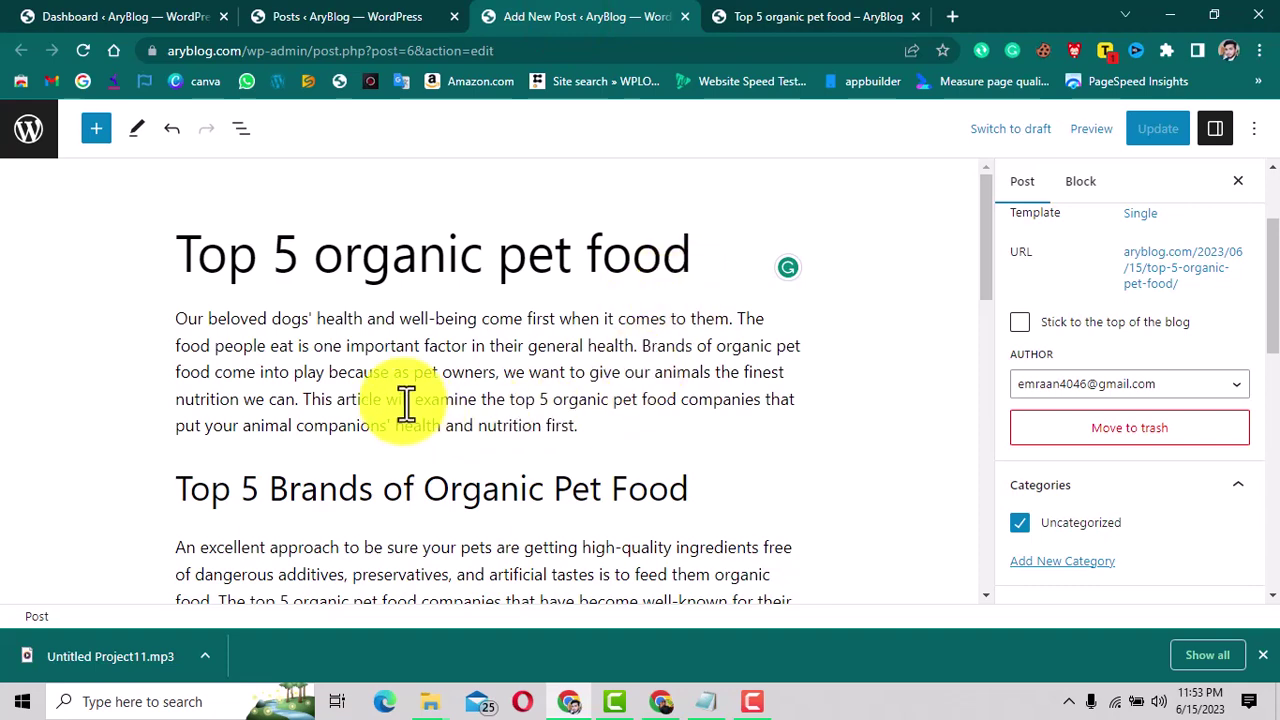
pyautogui.scroll(-2, 405, 400)
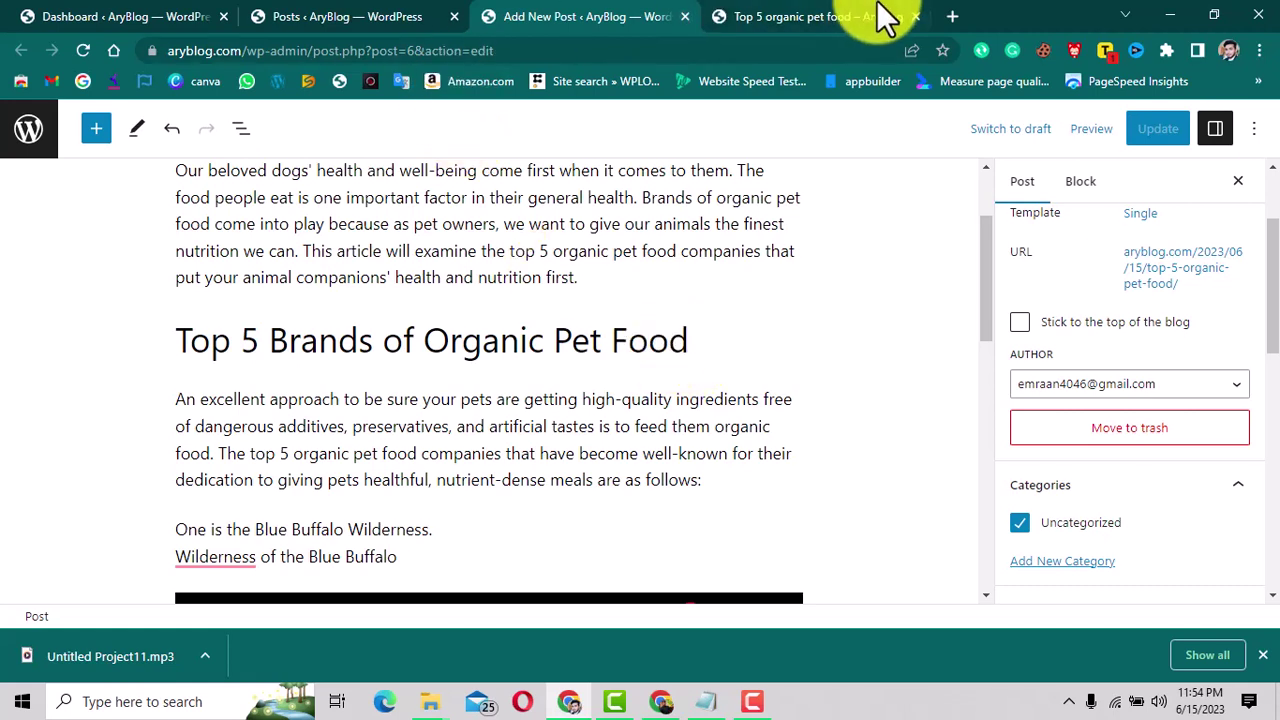
pyautogui.scroll(3, 690, 395)
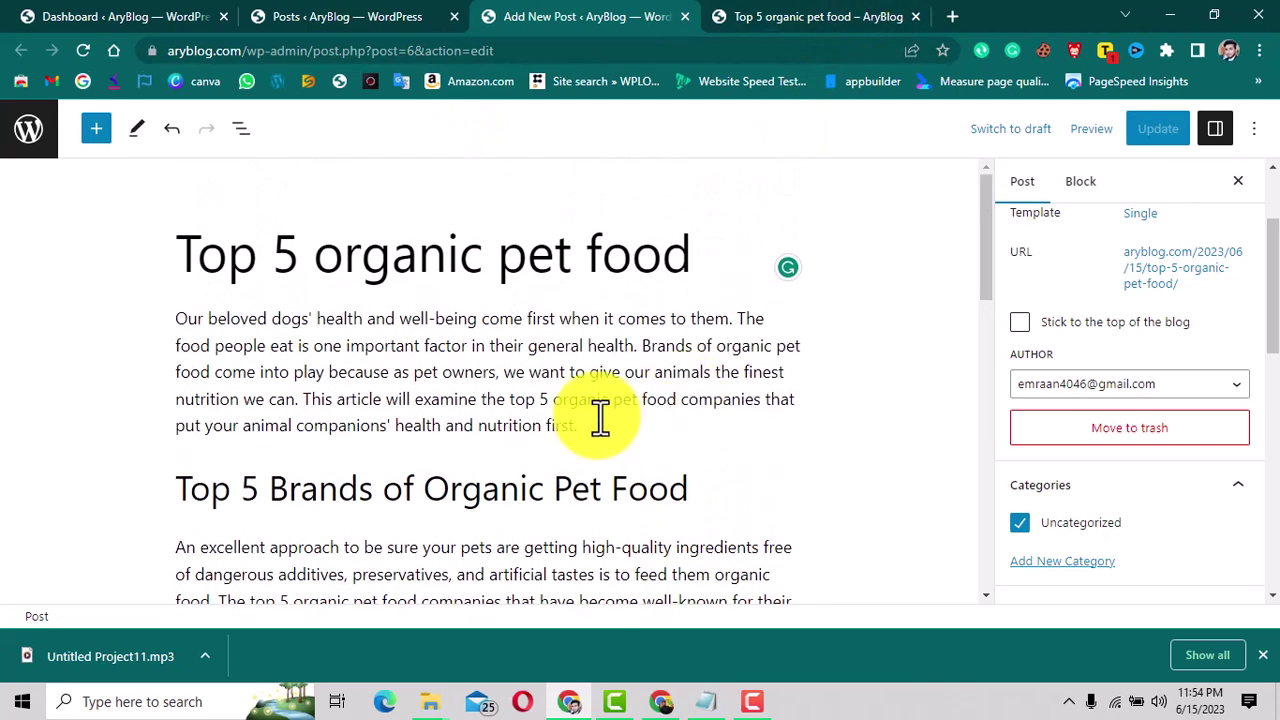
pyautogui.click(818, 24)
pyautogui.click(640, 24)
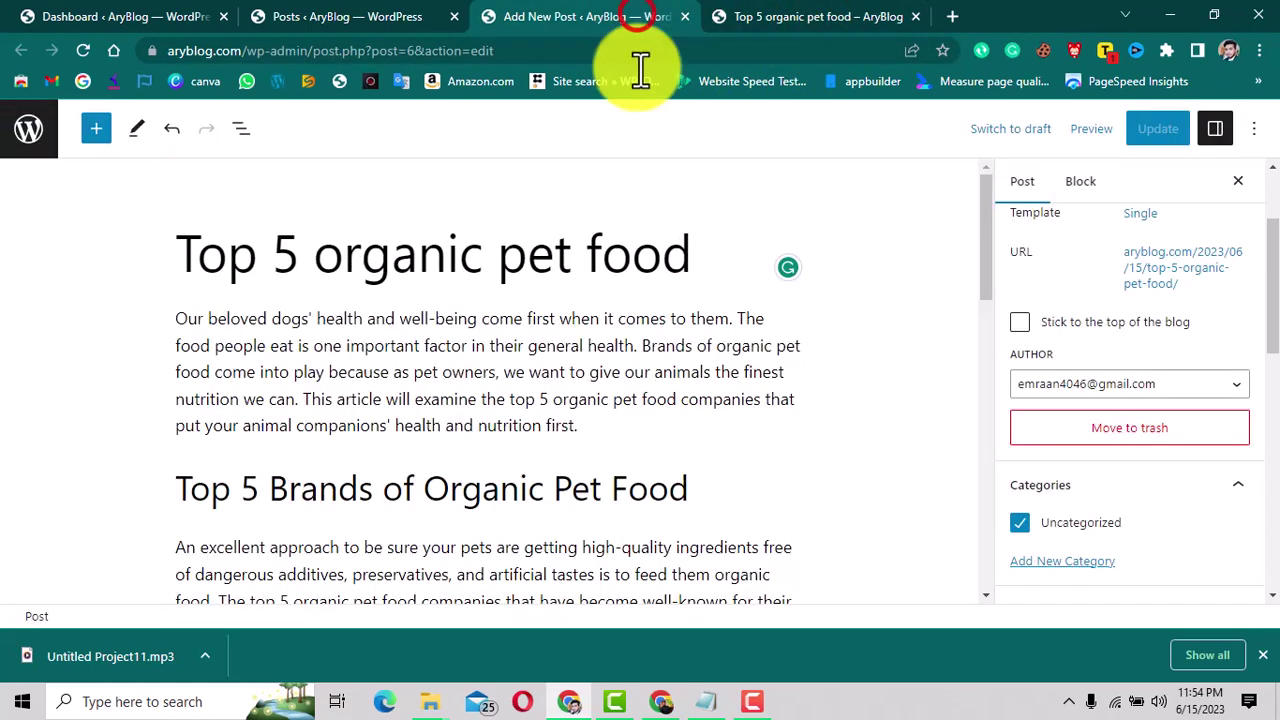
pyautogui.scroll(-4, 660, 363)
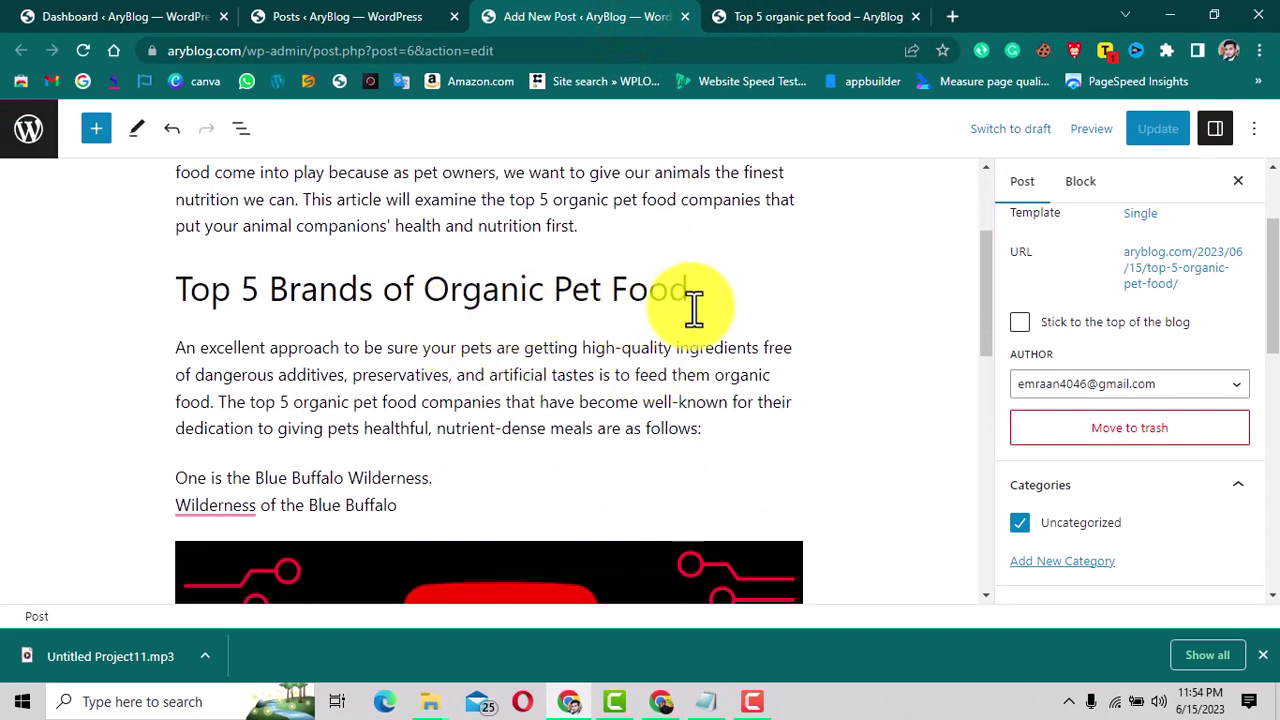
pyautogui.scroll(-2, 560, 517)
pyautogui.scroll(-2, 546, 466)
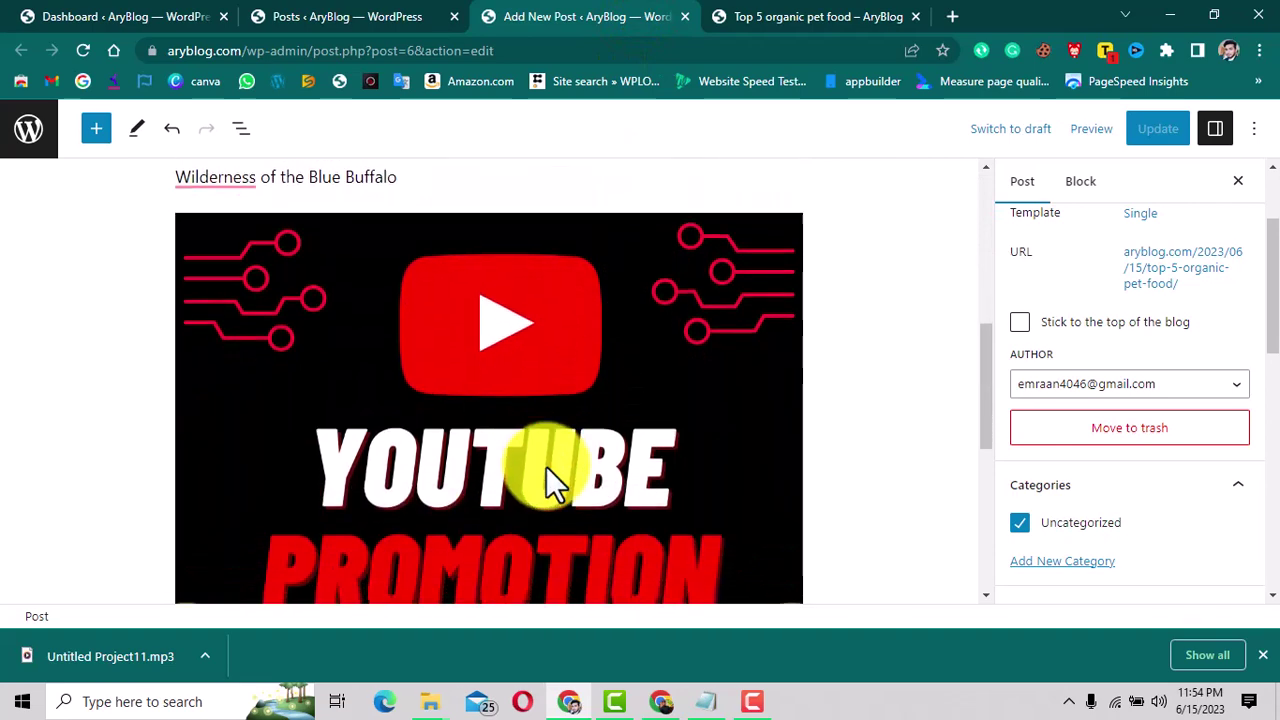
pyautogui.scroll(-1, 560, 417)
pyautogui.scroll(-4, 560, 417)
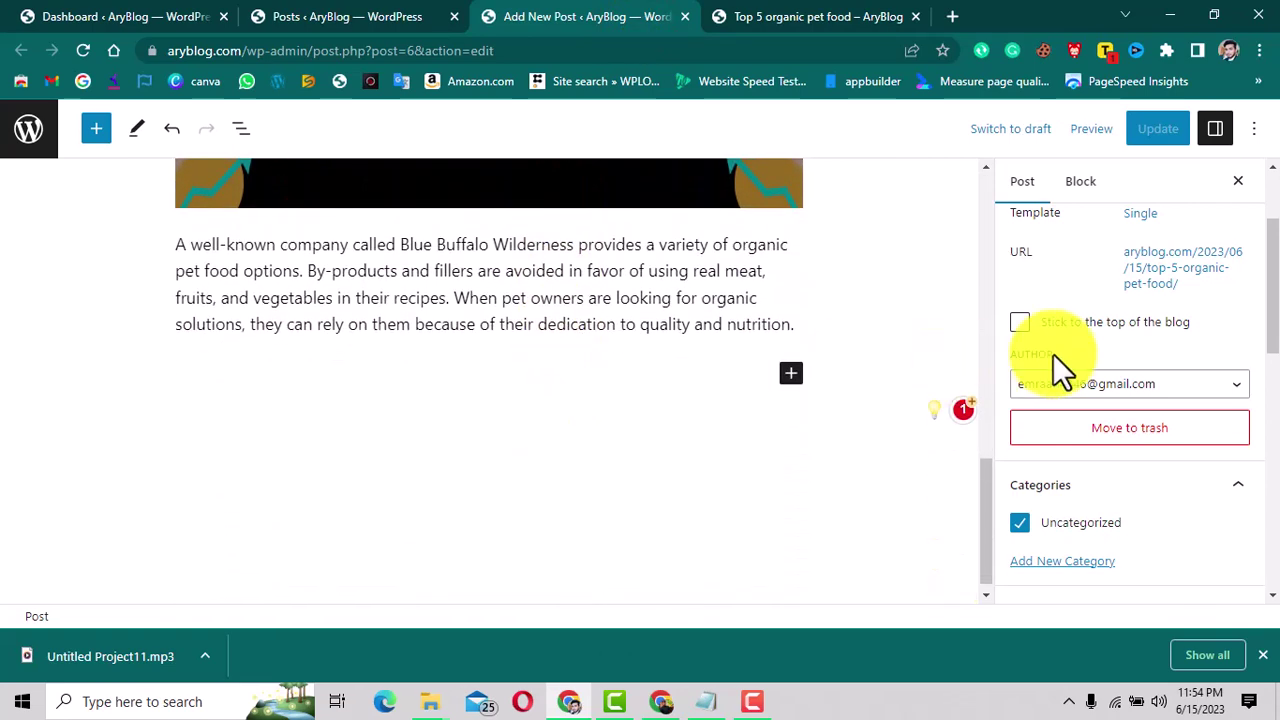
pyautogui.scroll(2, 1076, 346)
pyautogui.scroll(-4, 1077, 362)
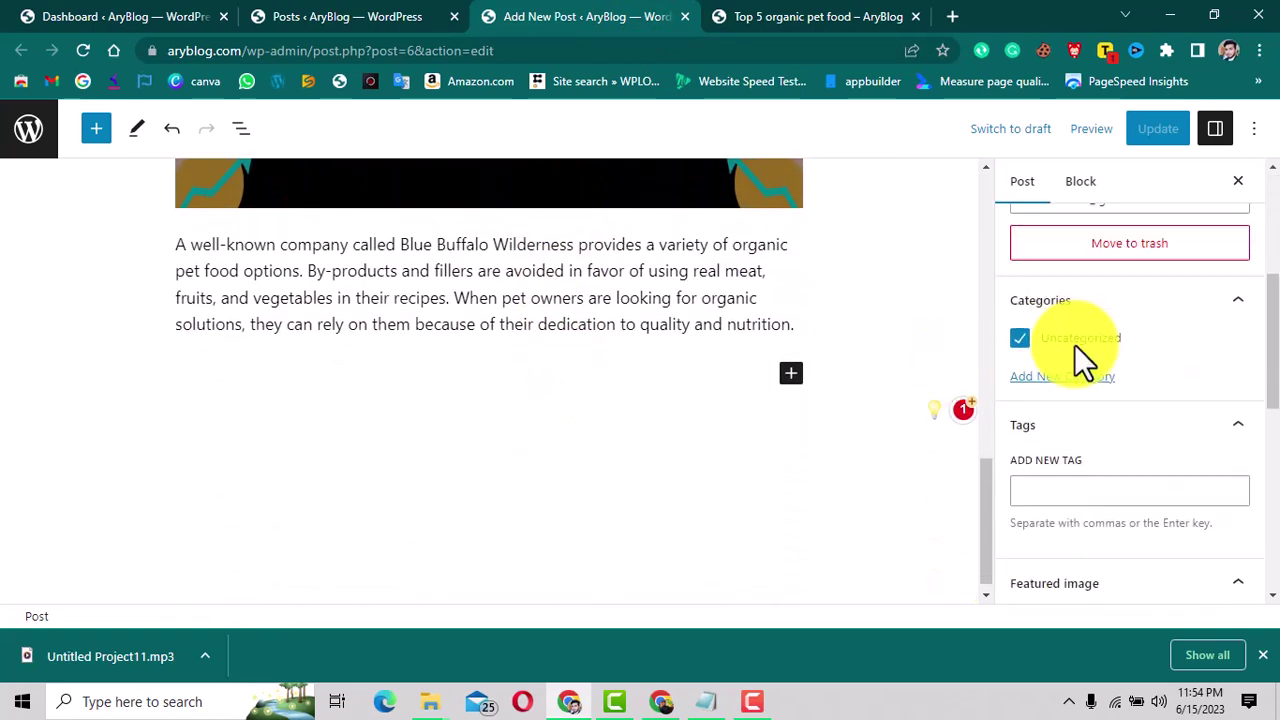
pyautogui.scroll(-3, 1107, 445)
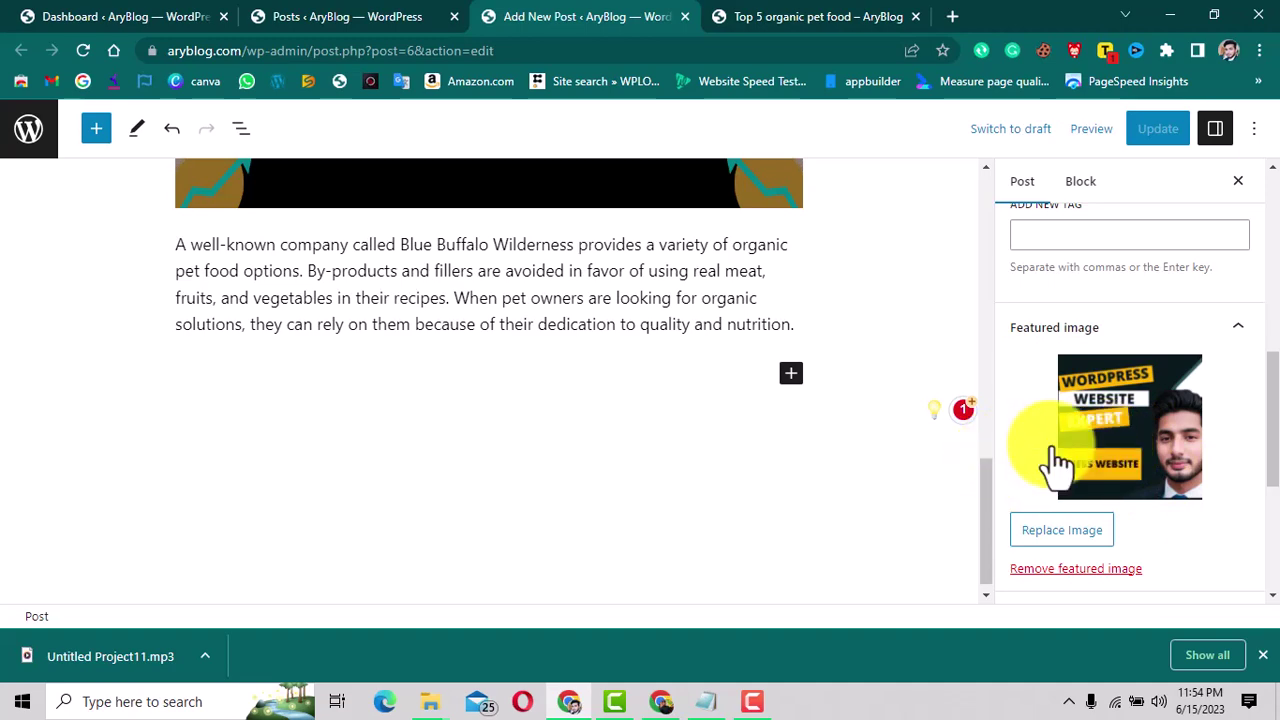
pyautogui.scroll(3, 1057, 457)
pyautogui.scroll(2, 763, 386)
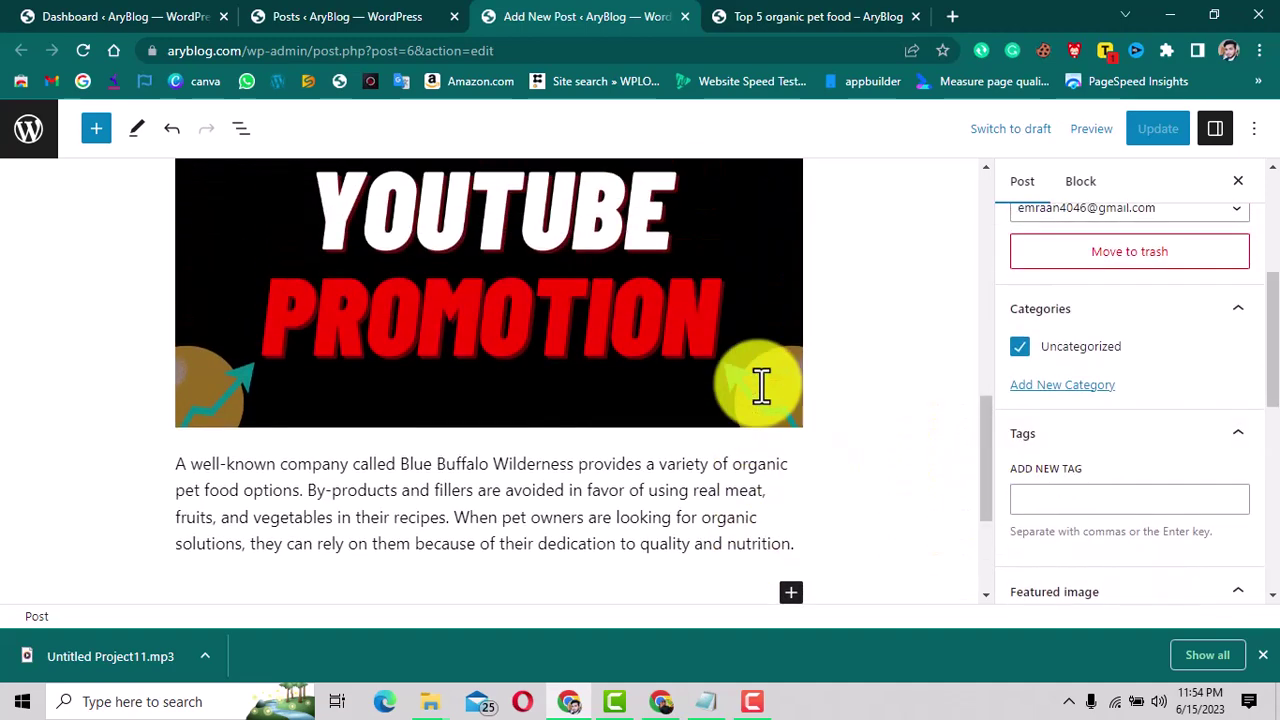
pyautogui.scroll(1, 762, 386)
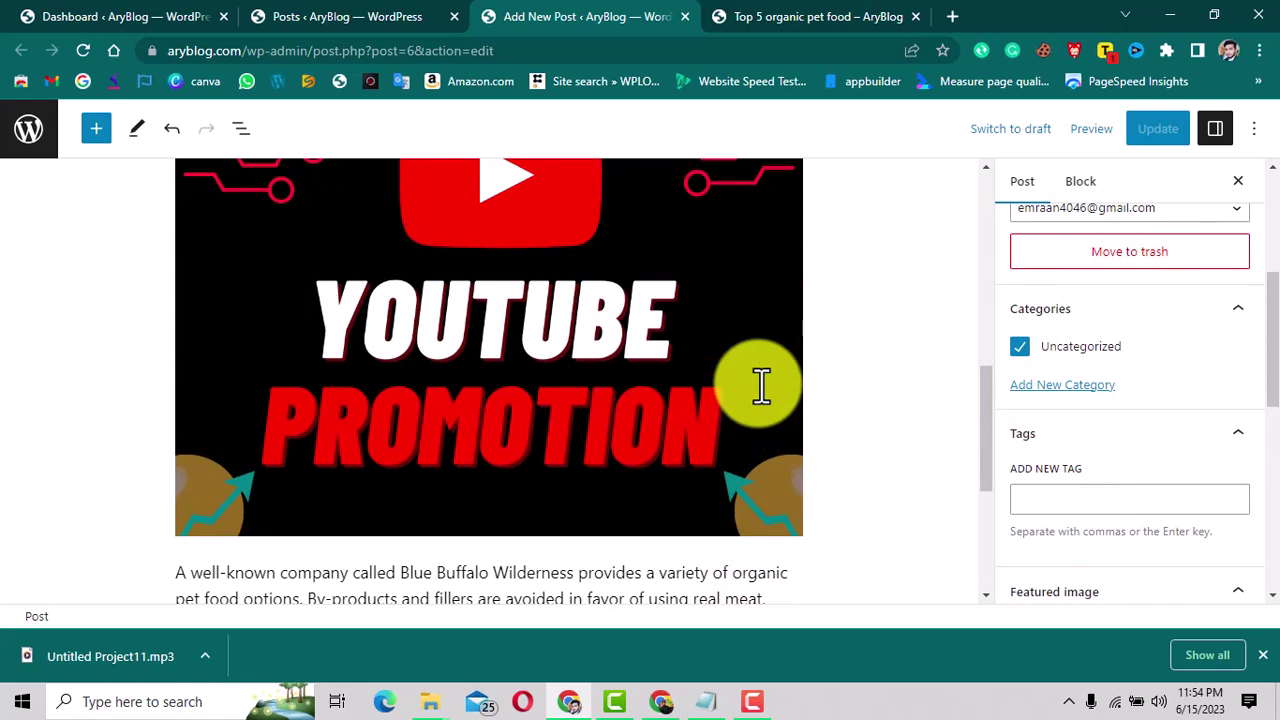
pyautogui.scroll(6, 761, 386)
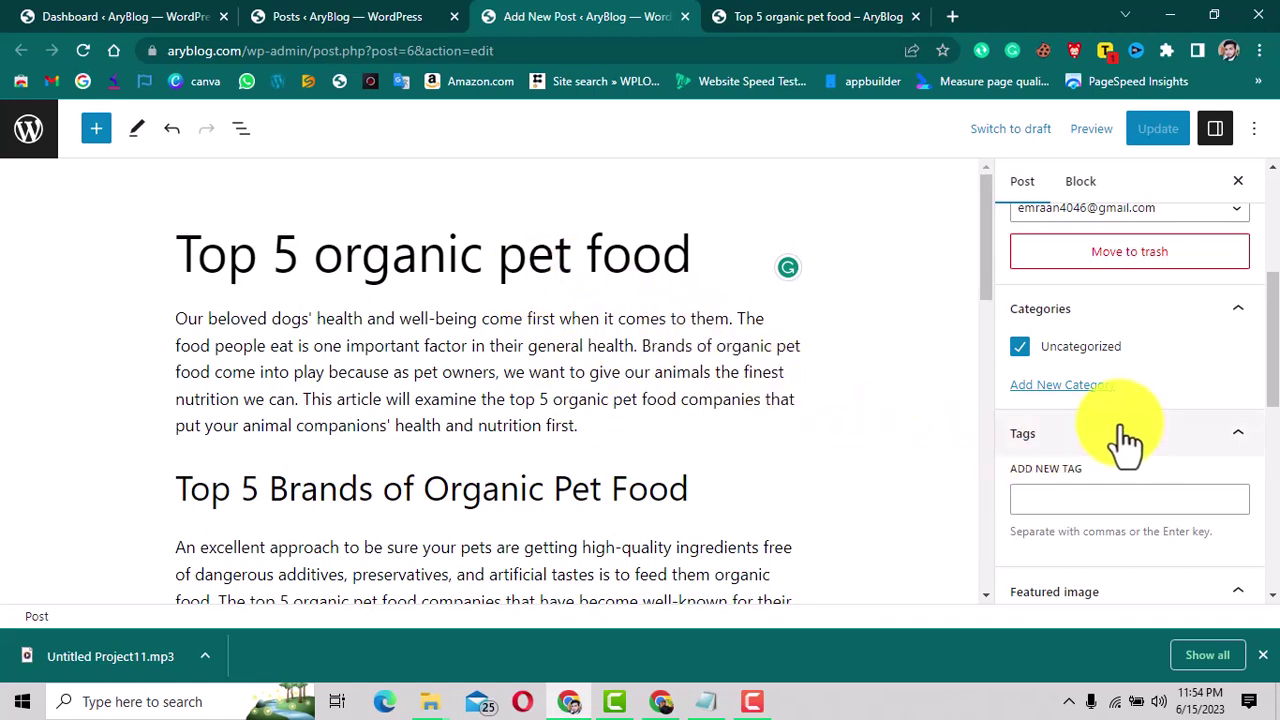
# Create a 'pet food' category for the post and untick Uncategorized.
pyautogui.click(1070, 386)
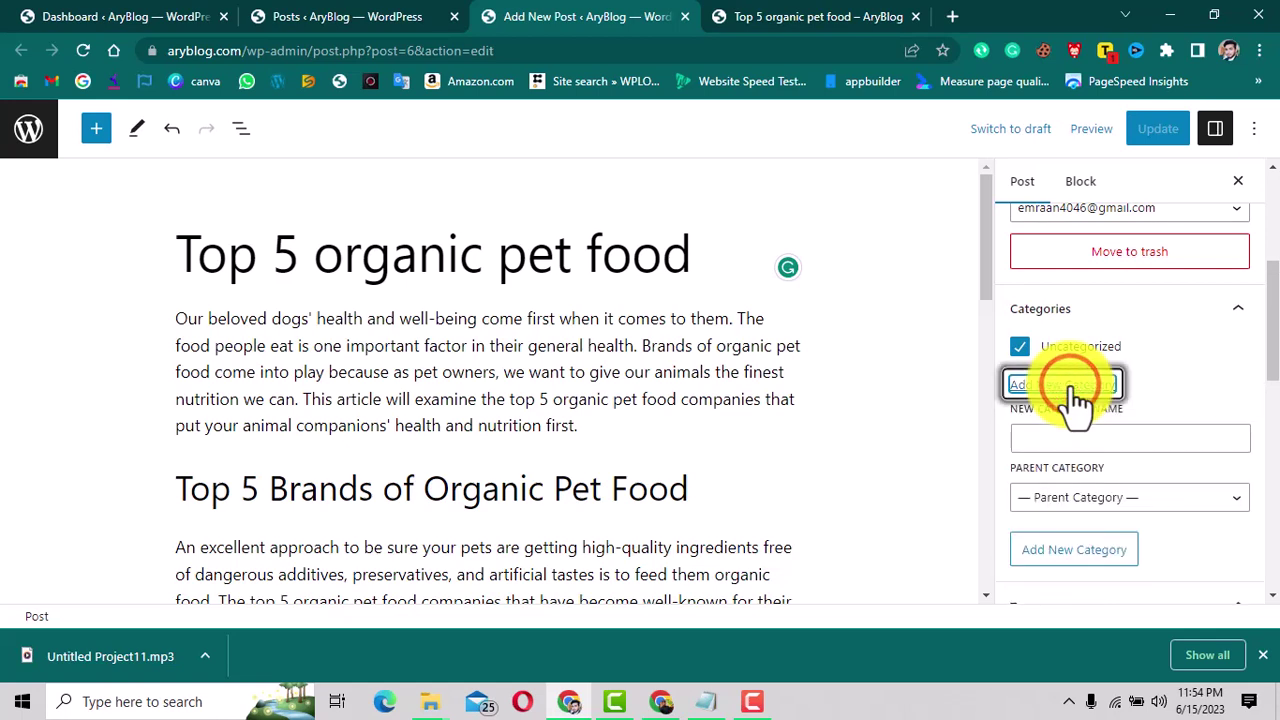
pyautogui.click(1070, 438)
pyautogui.write('p')
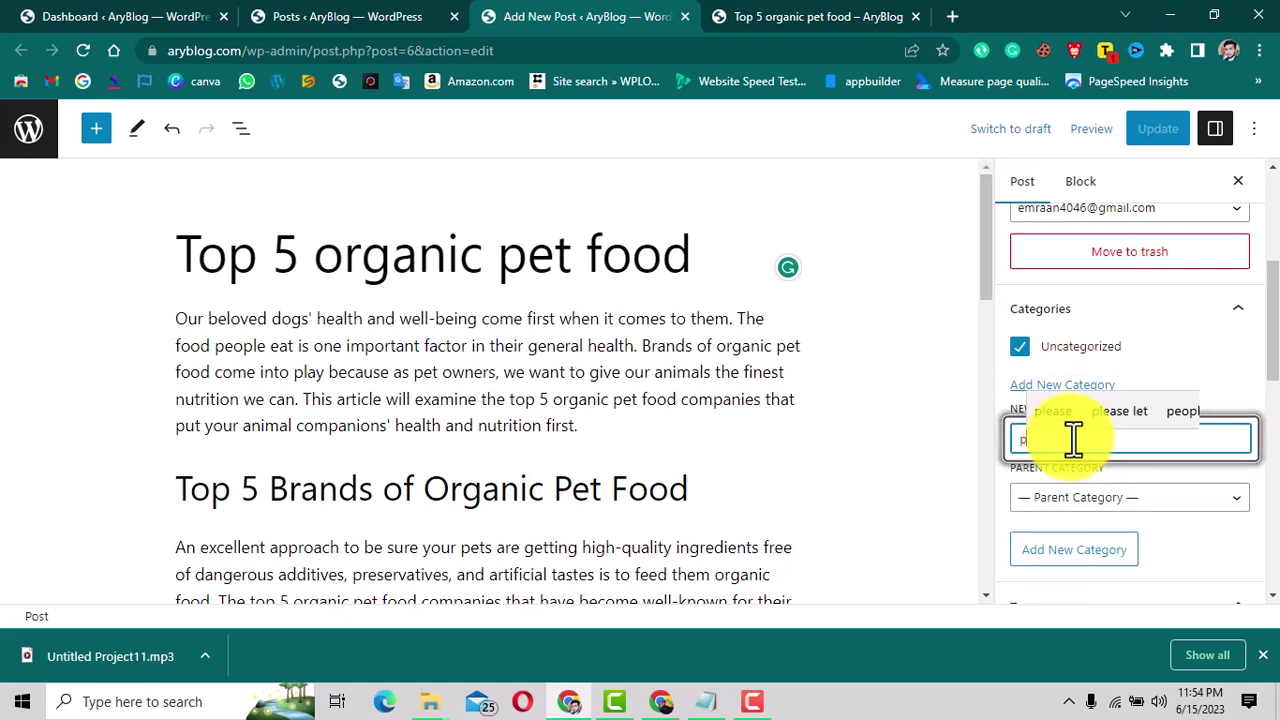
pyautogui.write('et food')
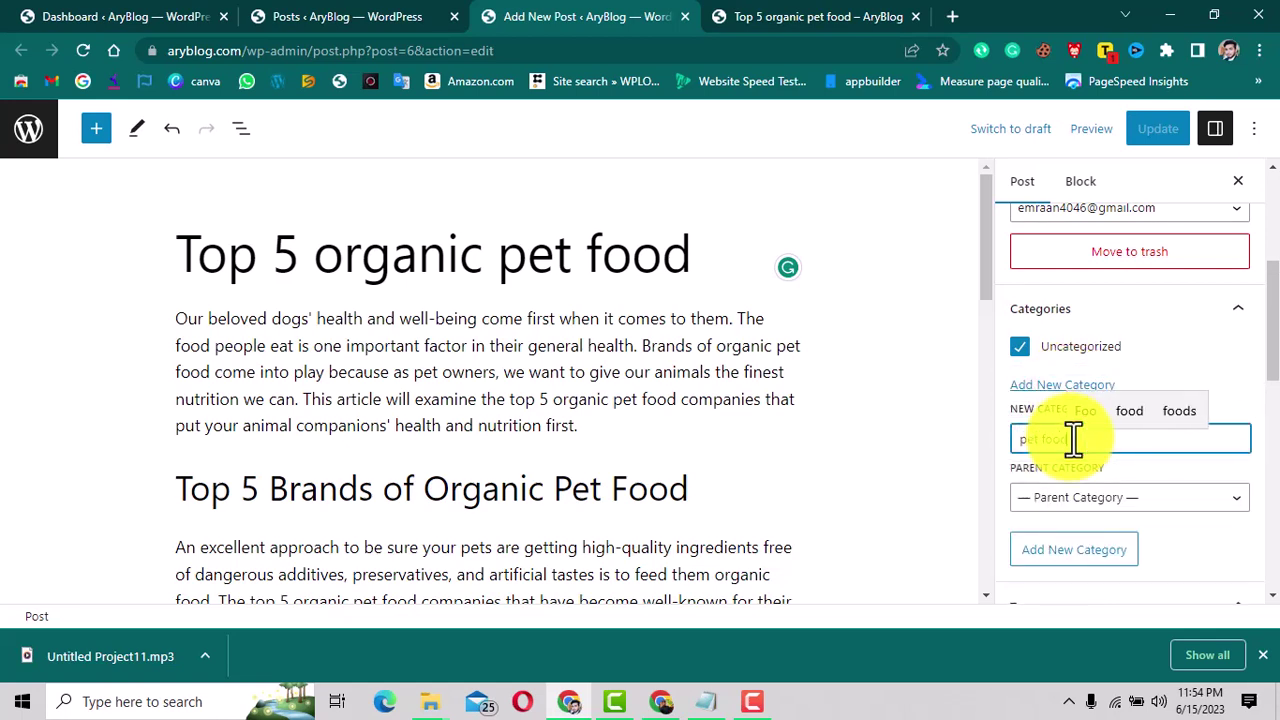
pyautogui.click(1082, 549)
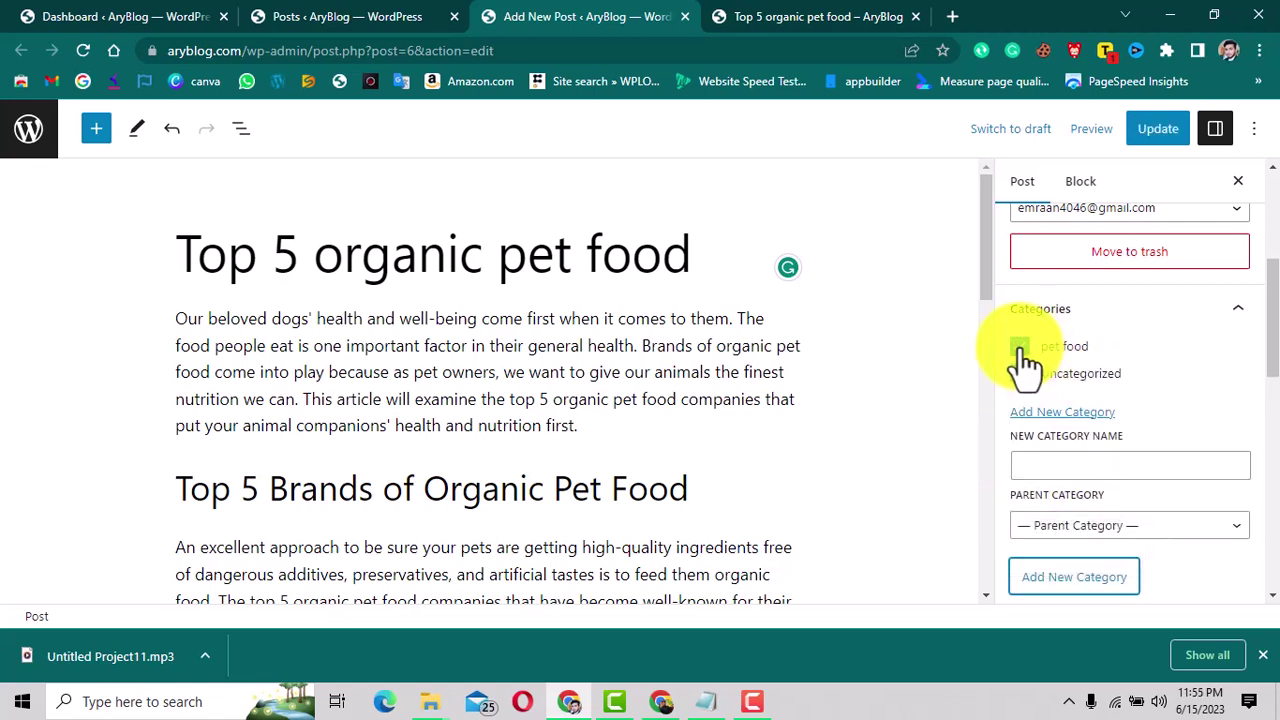
pyautogui.click(1020, 374)
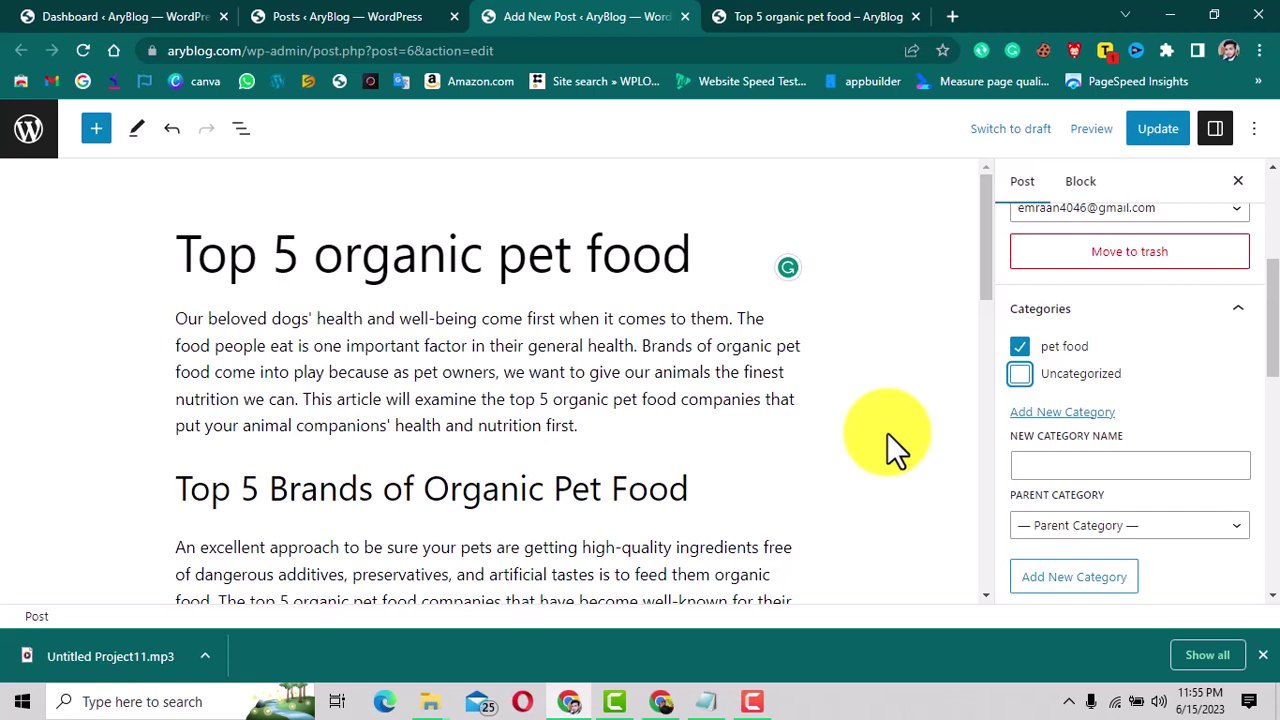
# Switch the sidebar from block settings back to the post's settings.
pyautogui.click(657, 428)
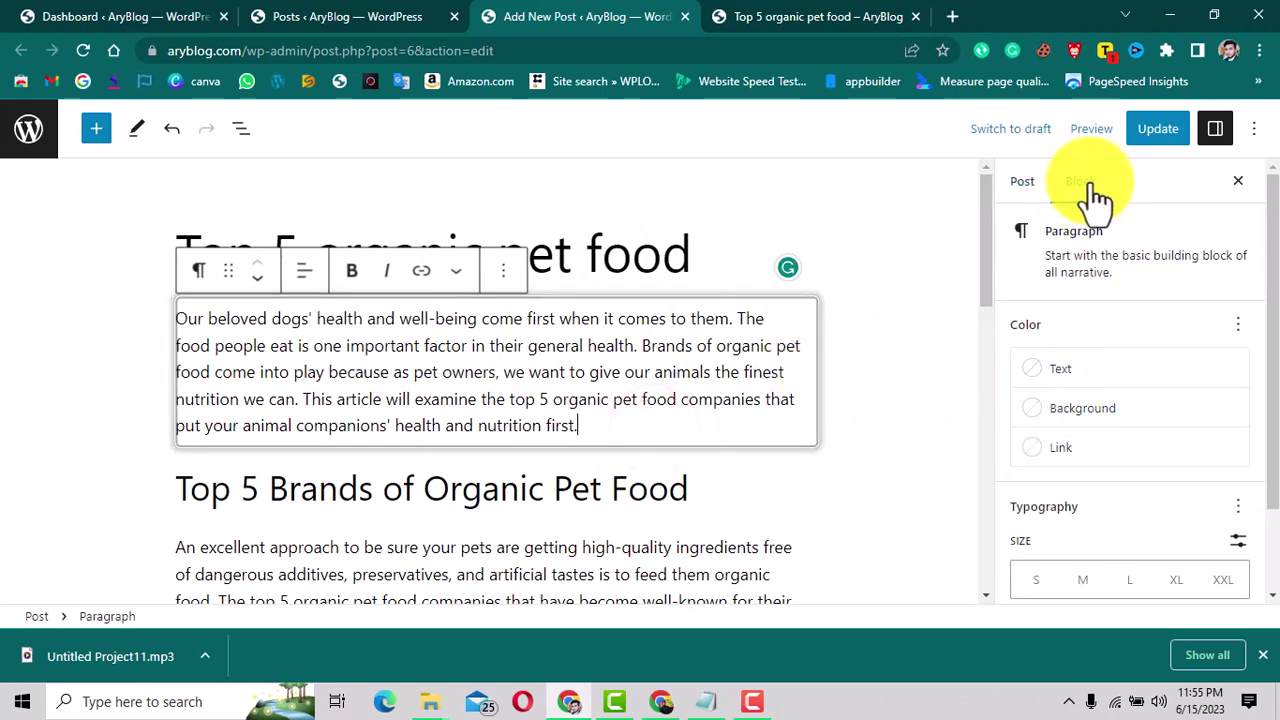
pyautogui.click(1024, 181)
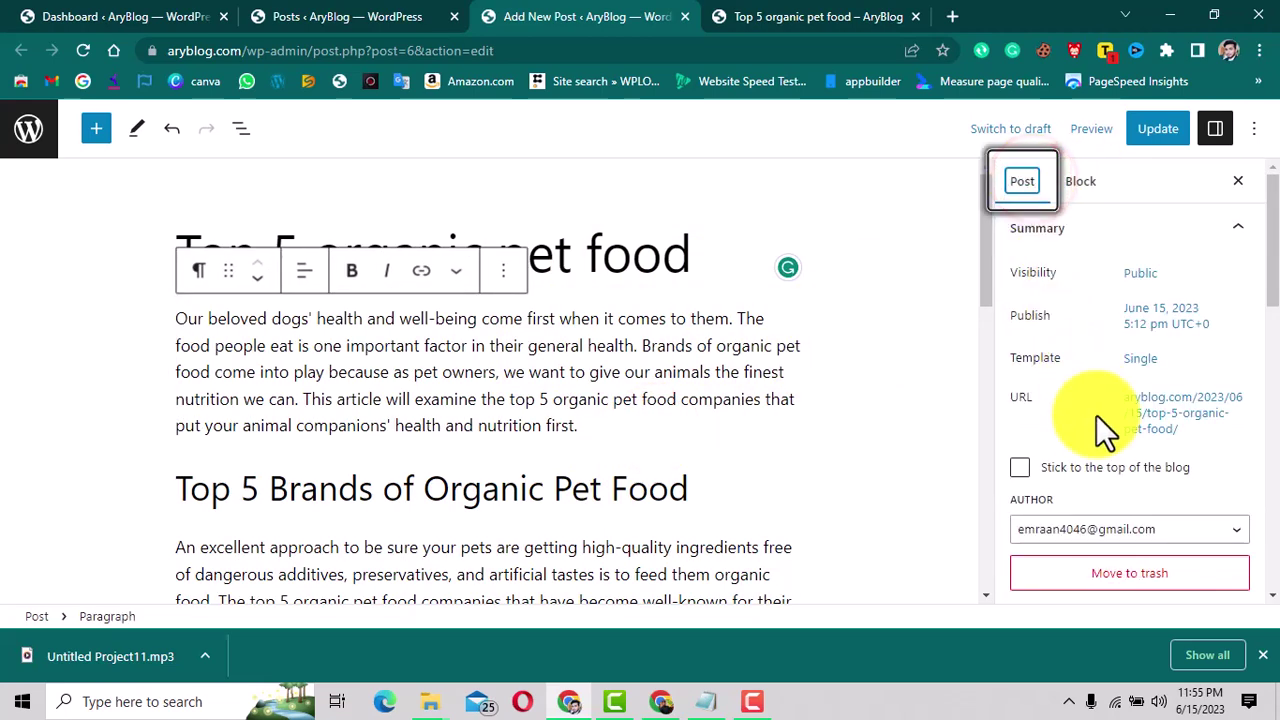
pyautogui.scroll(-3, 1096, 415)
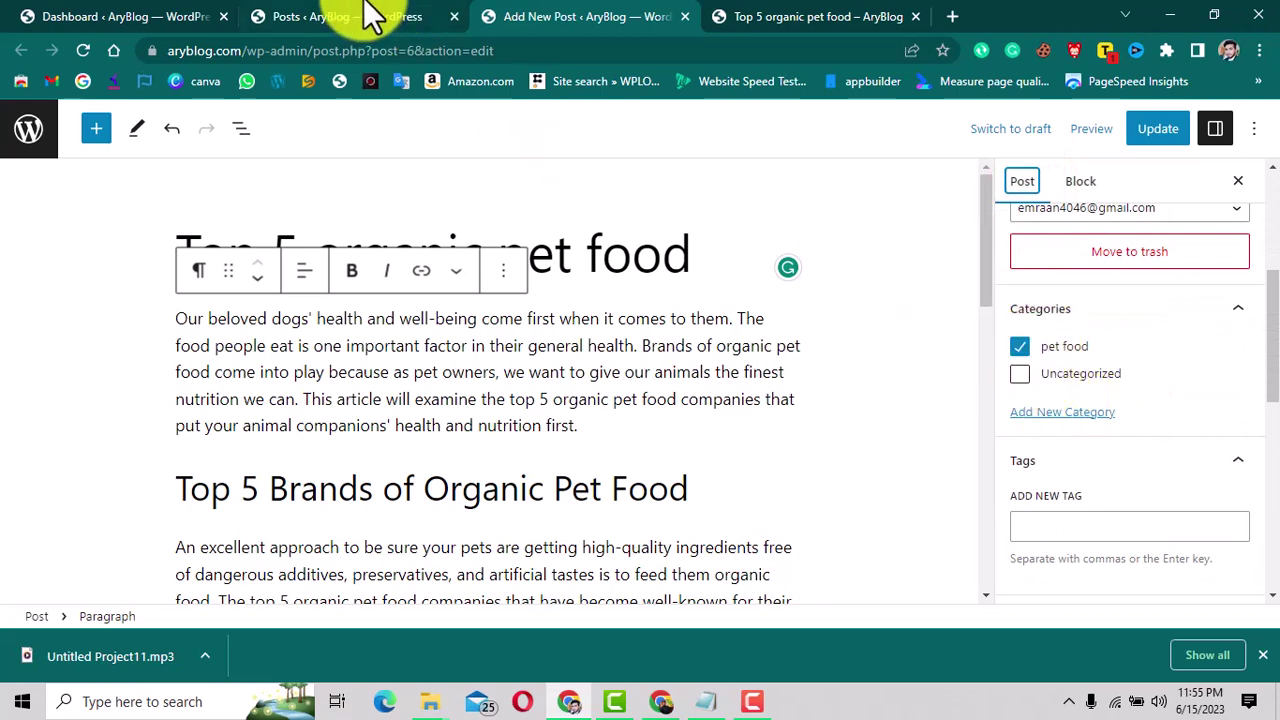
# Open the dashboard's Categories page in a new browser tab.
pyautogui.click(145, 16)
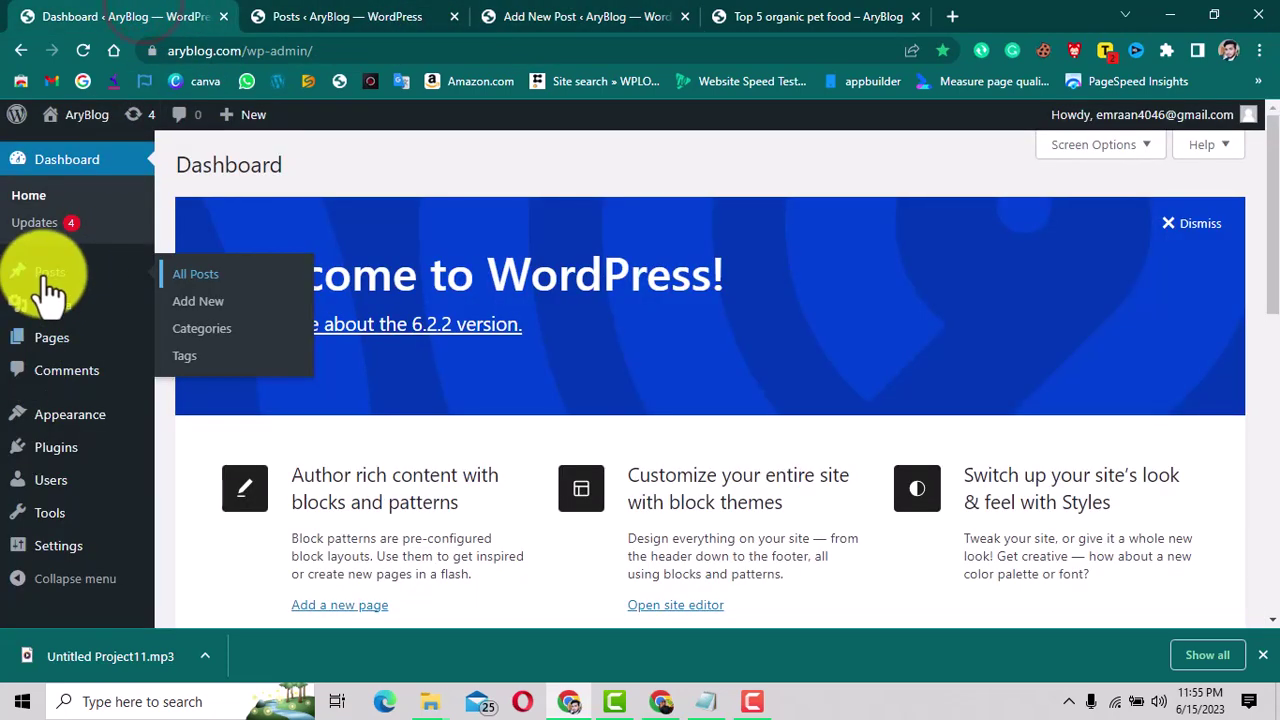
pyautogui.rightClick(212, 345)
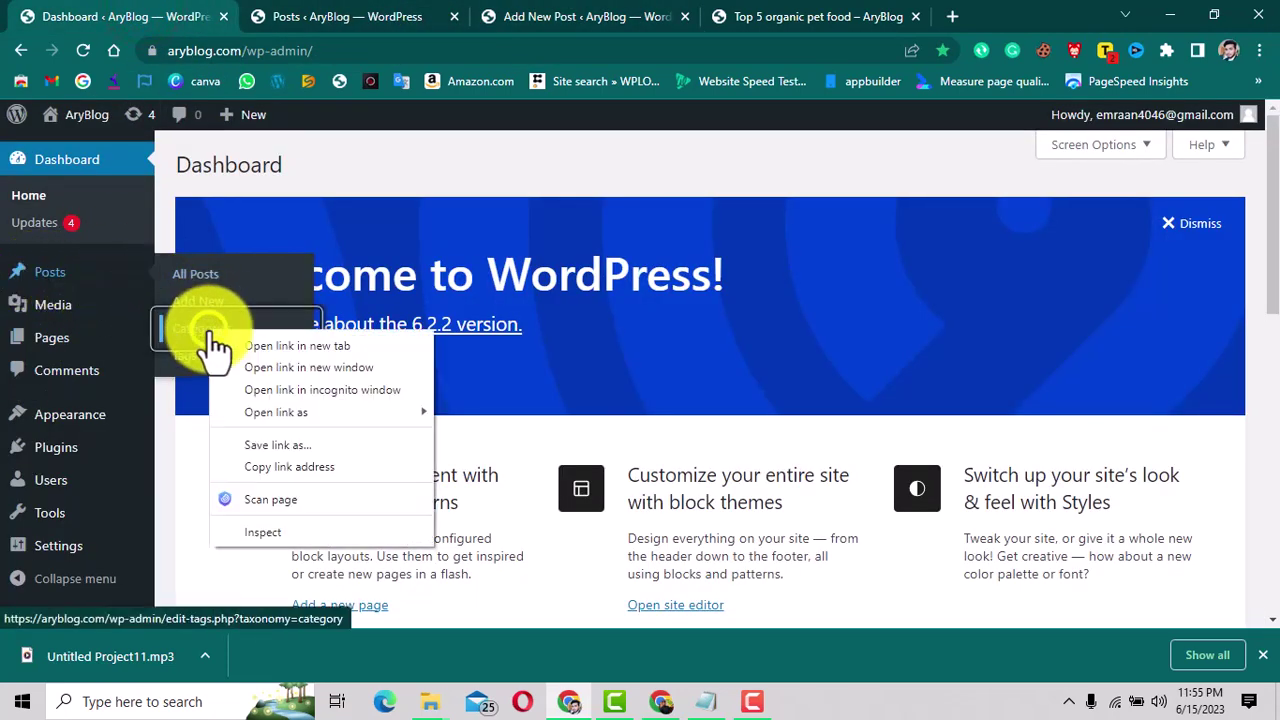
pyautogui.click(243, 347)
pyautogui.click(283, 14)
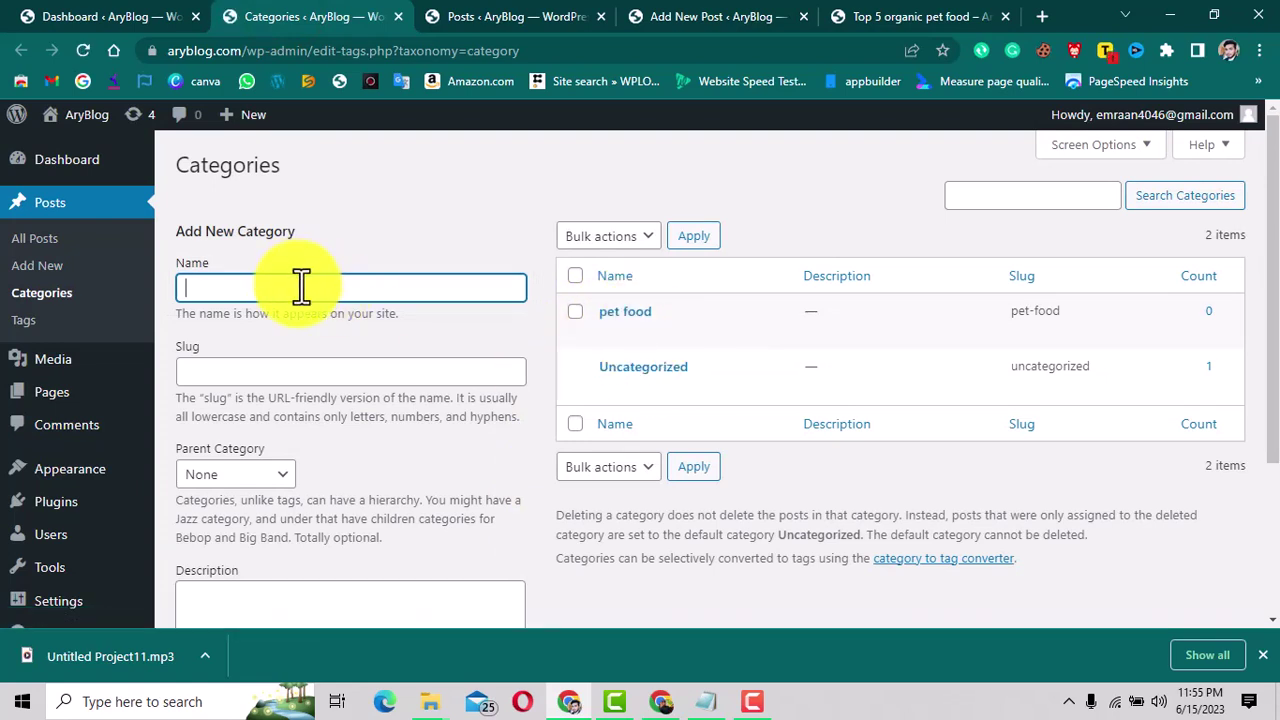
# Add a 'Freelancing' category, then return to the post editor tab.
pyautogui.write('Free')
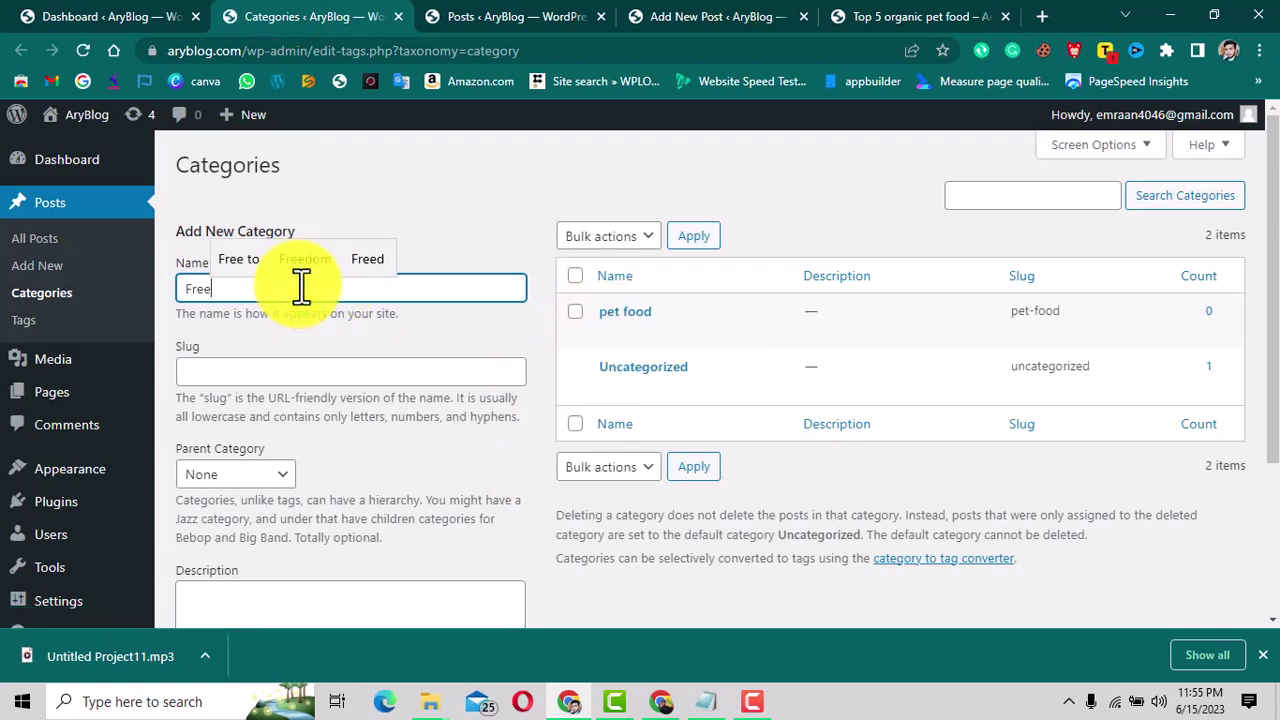
pyautogui.write('lancing')
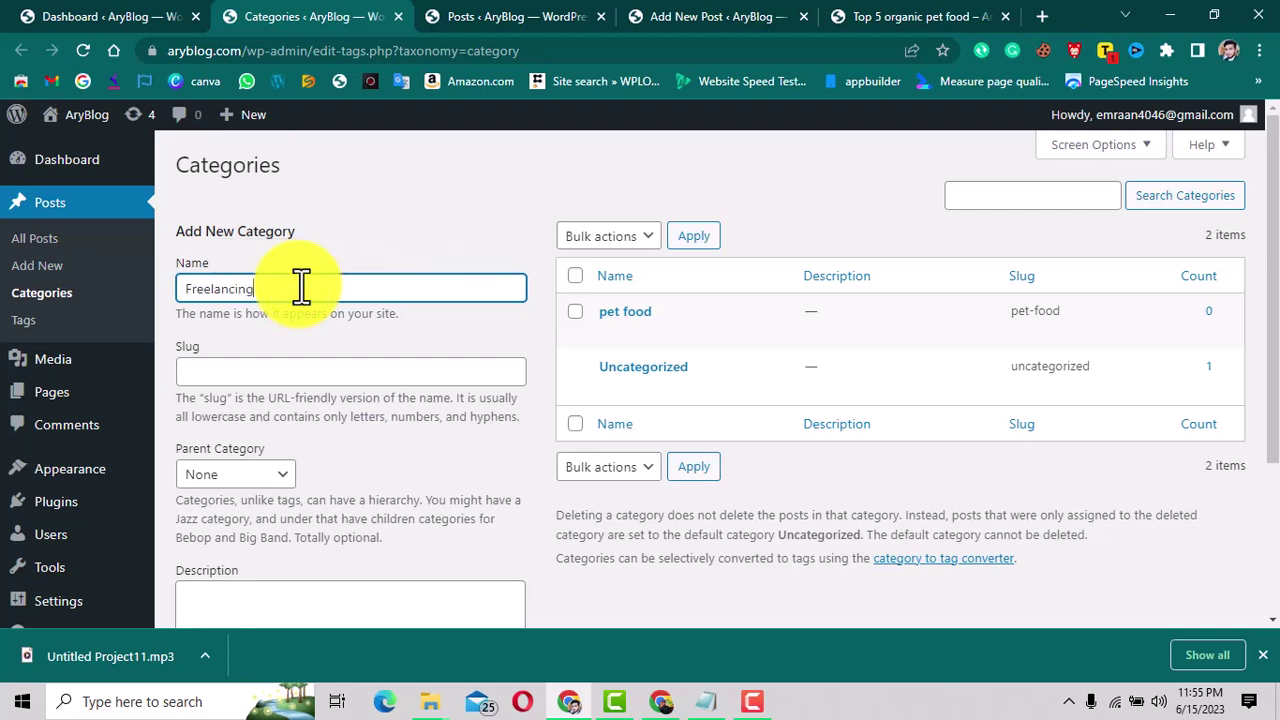
pyautogui.click(227, 370)
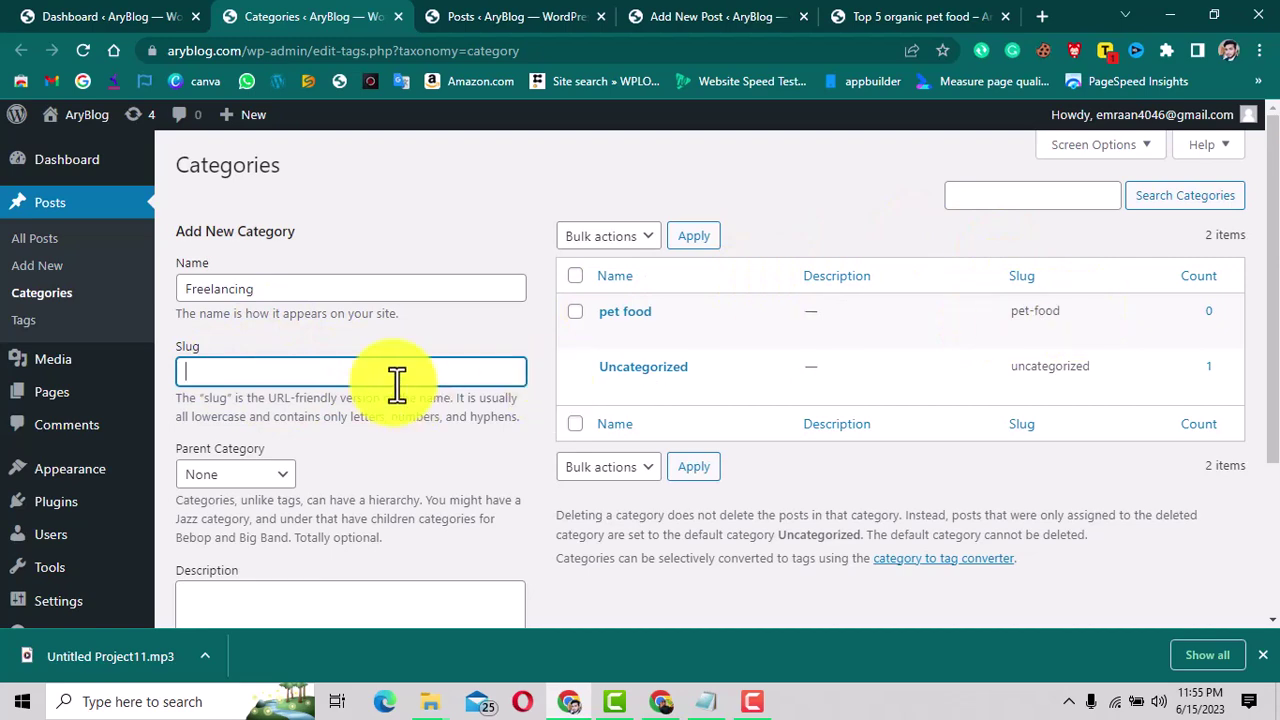
pyautogui.scroll(-2, 396, 385)
pyautogui.scroll(-1, 390, 326)
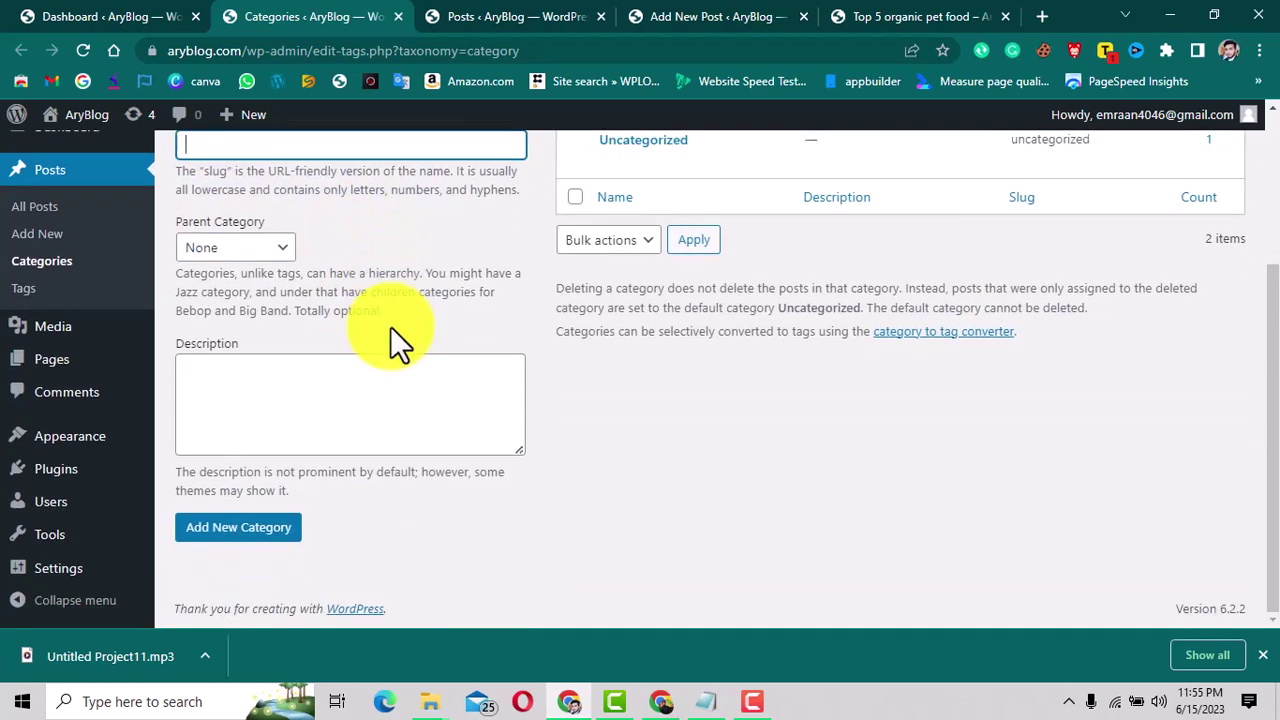
pyautogui.click(267, 527)
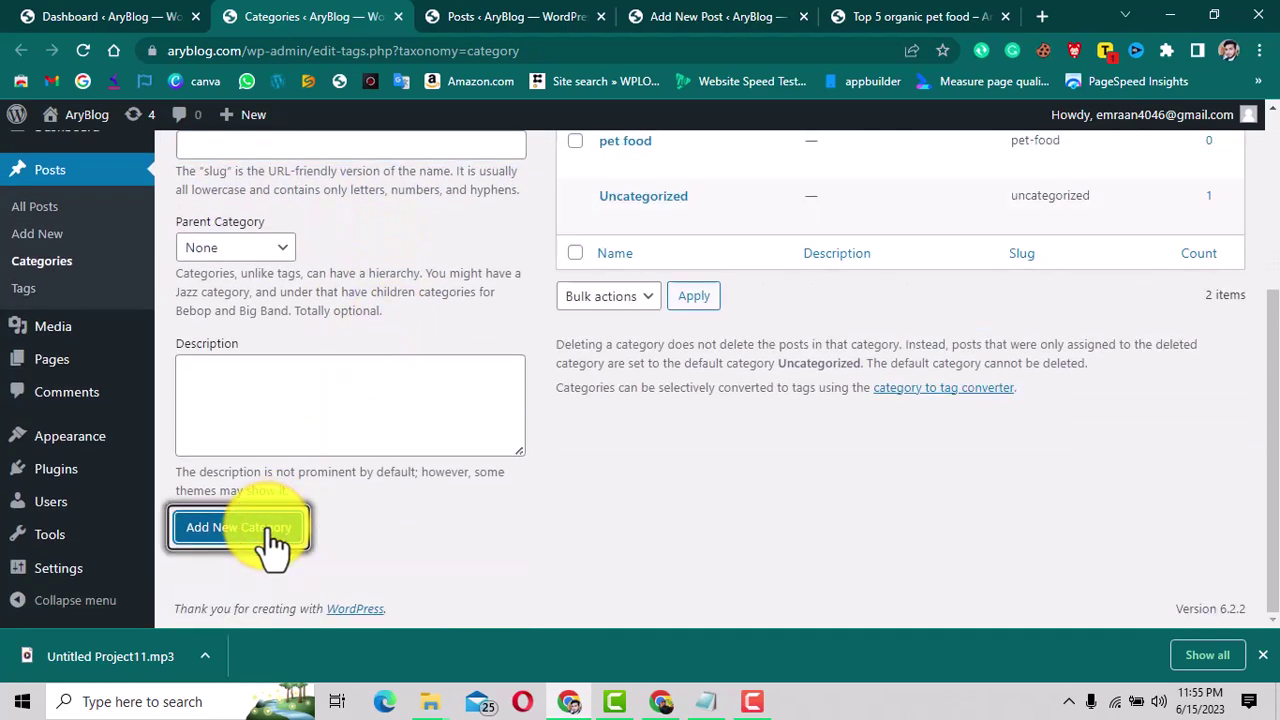
pyautogui.scroll(2, 654, 447)
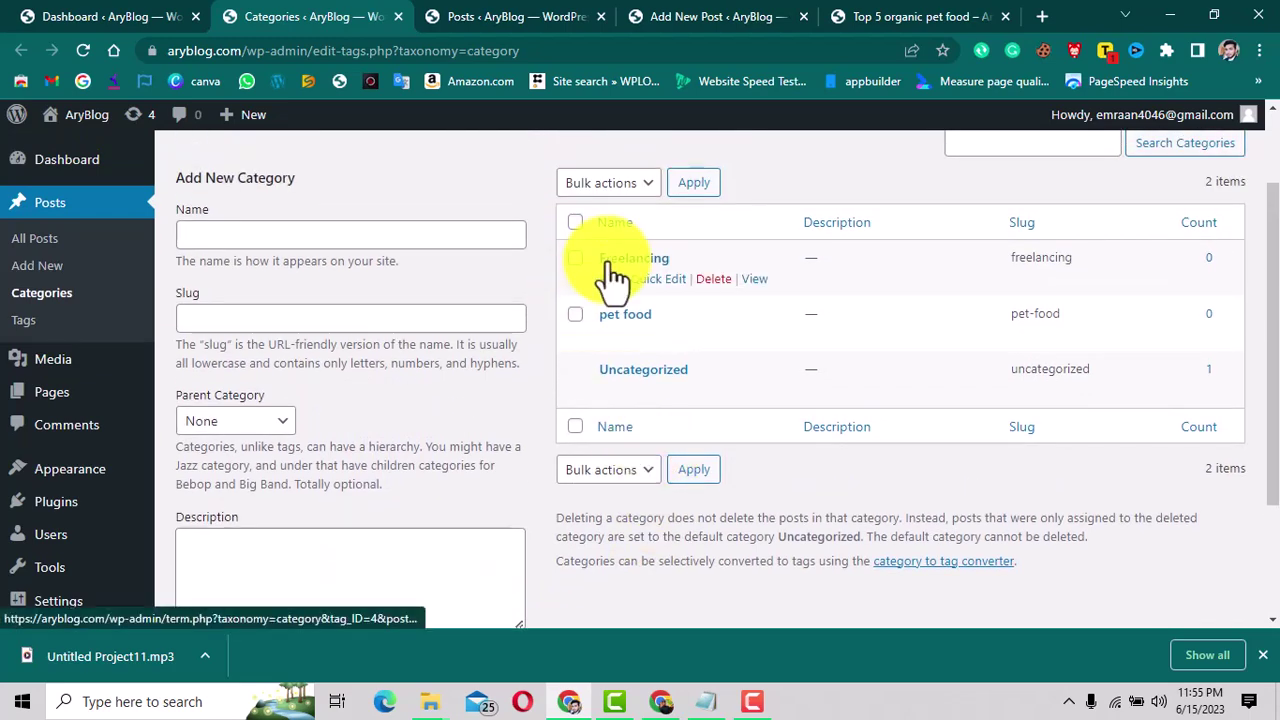
pyautogui.click(714, 15)
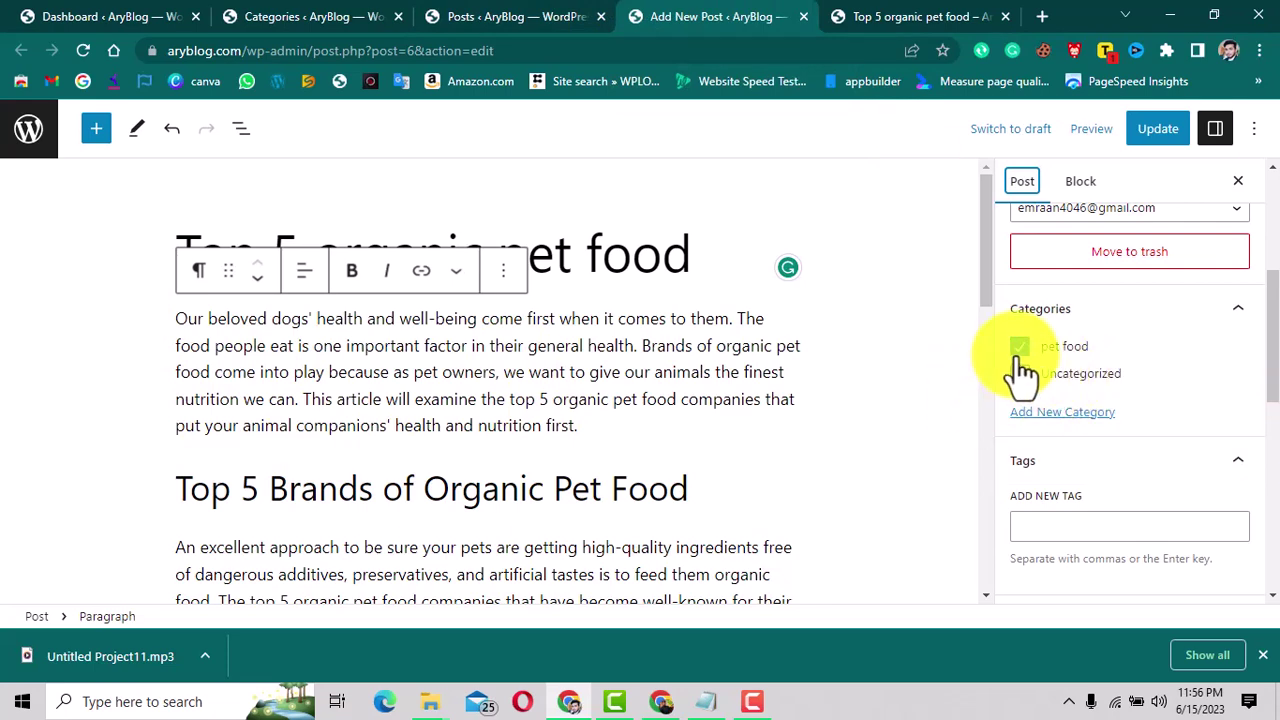
# Add the tag 'petfood' in the post sidebar's Tags panel.
pyautogui.scroll(-2, 906, 457)
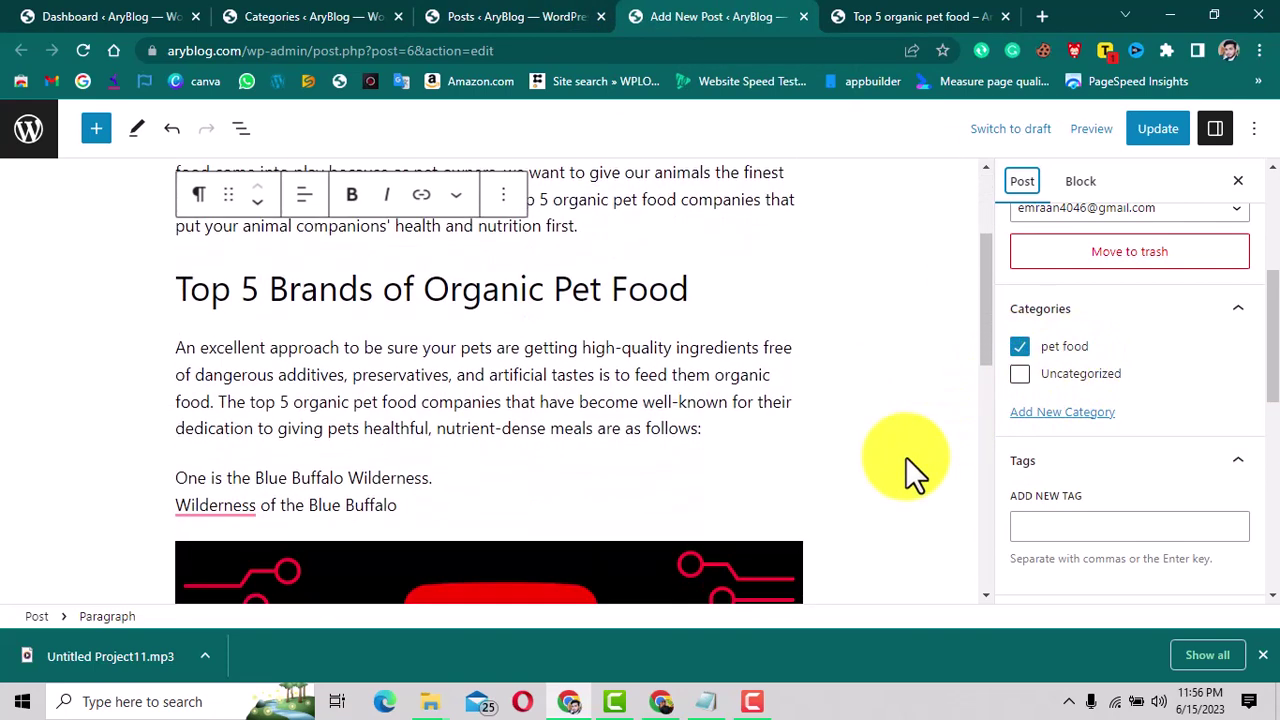
pyautogui.scroll(-2, 1166, 470)
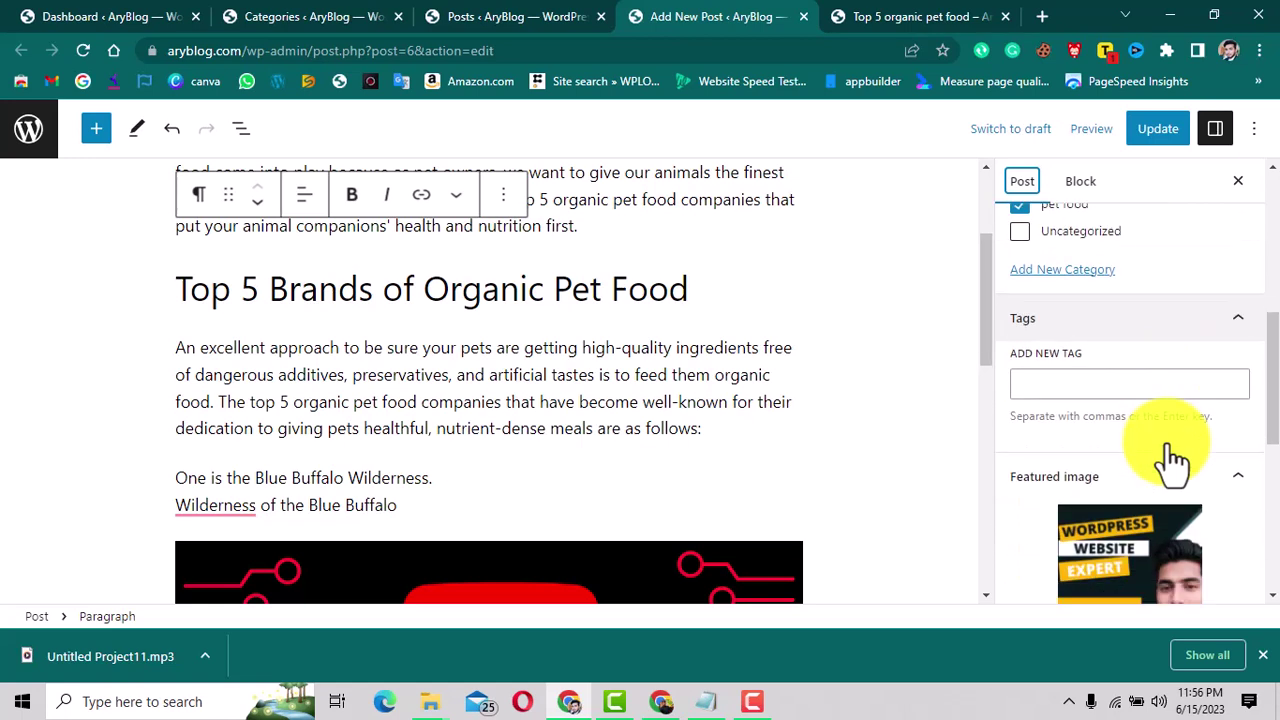
pyautogui.click(1061, 363)
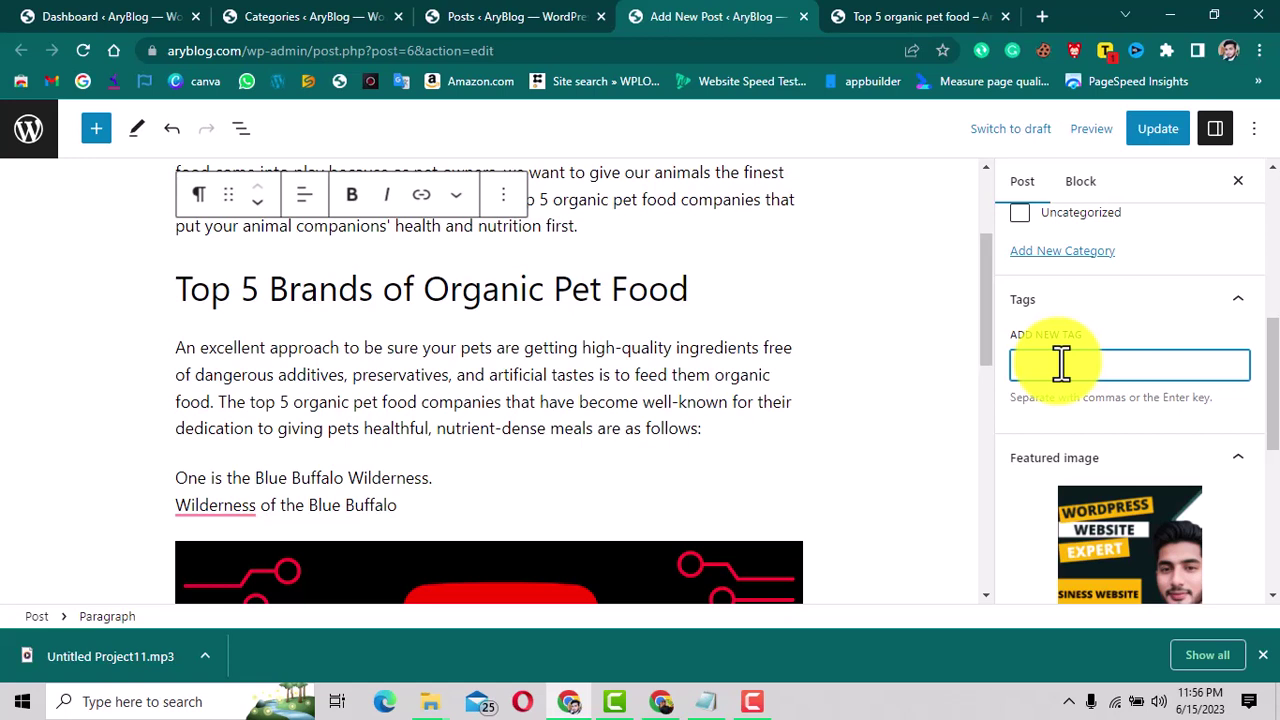
pyautogui.write('pe')
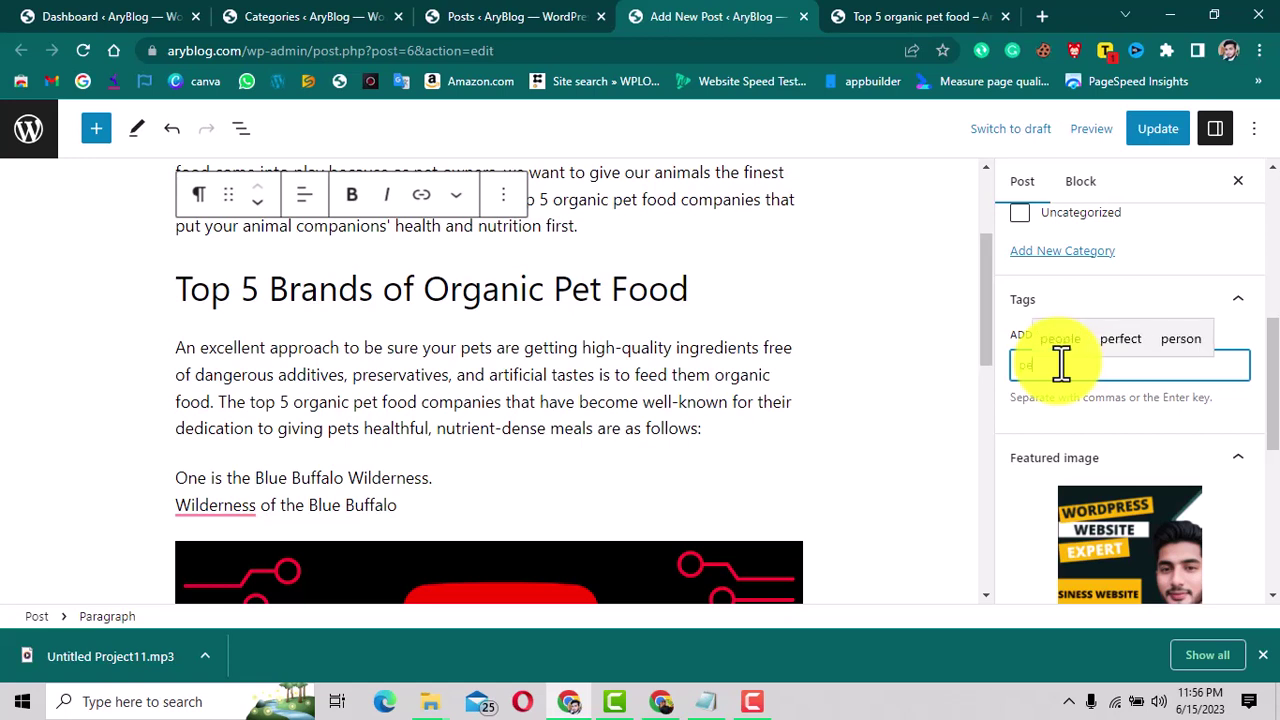
pyautogui.write('tfood')
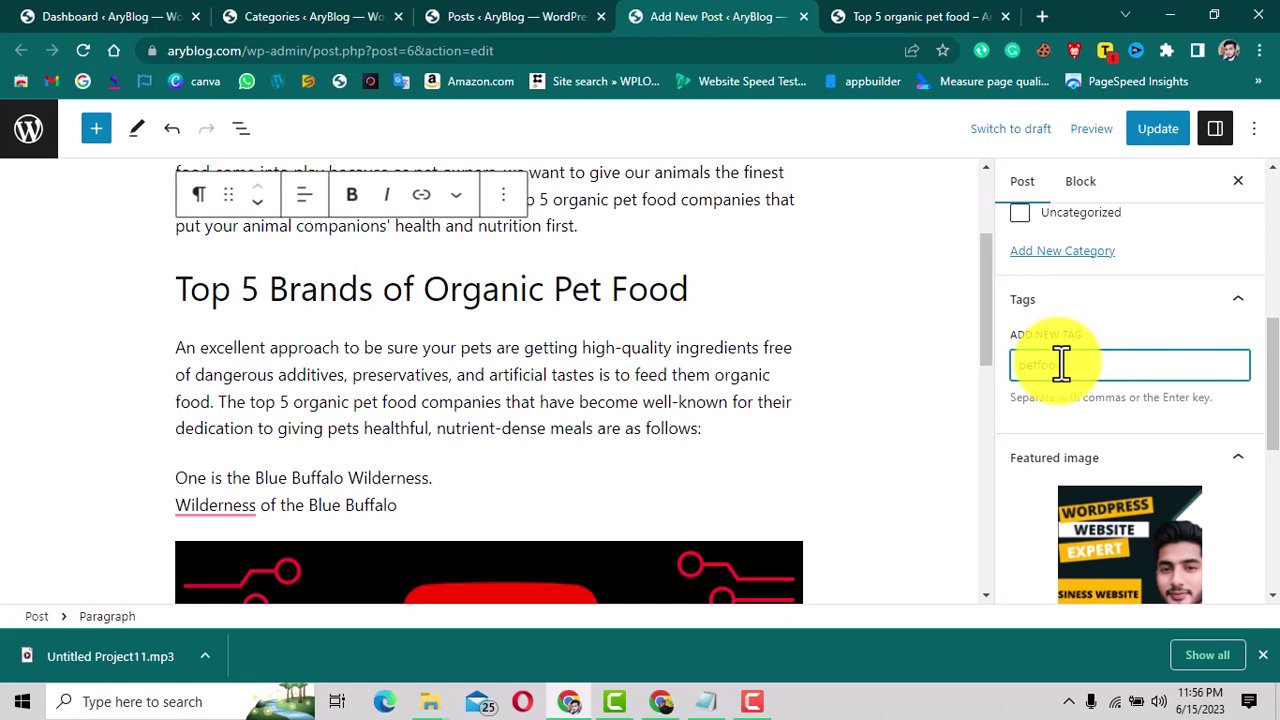
pyautogui.press('Return')
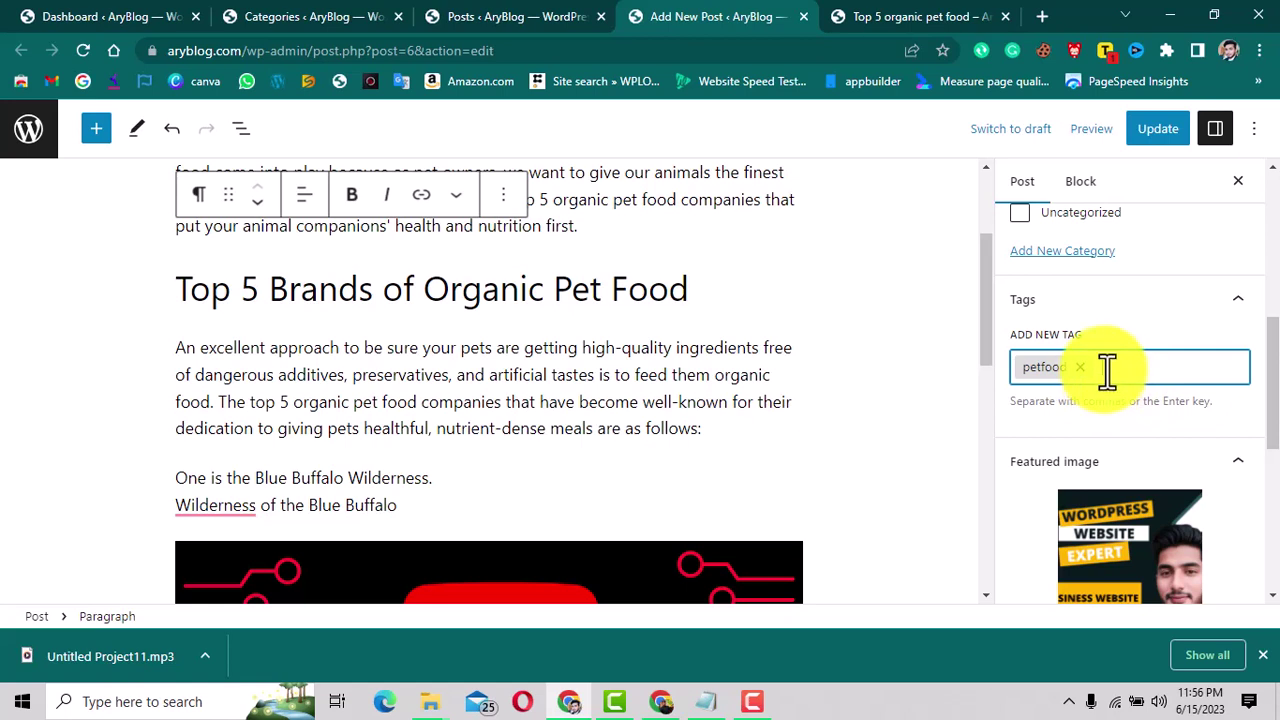
pyautogui.scroll(-3, 1108, 443)
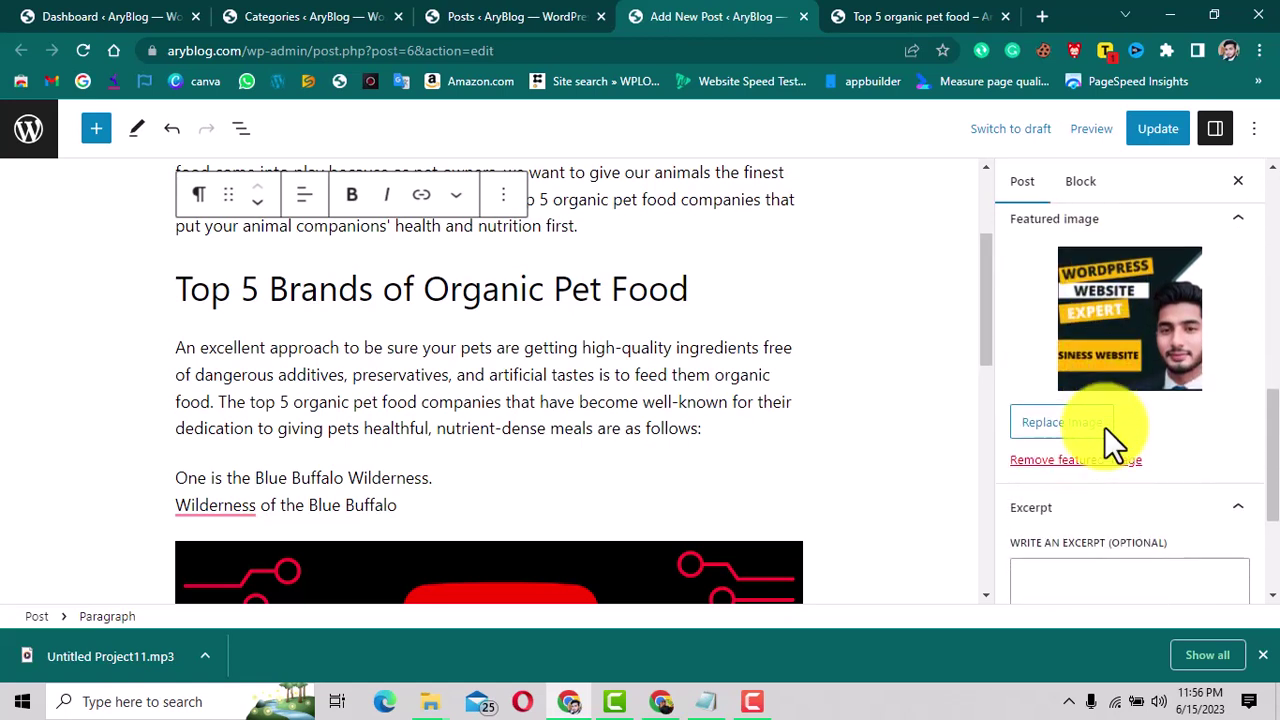
pyautogui.scroll(5, 1104, 426)
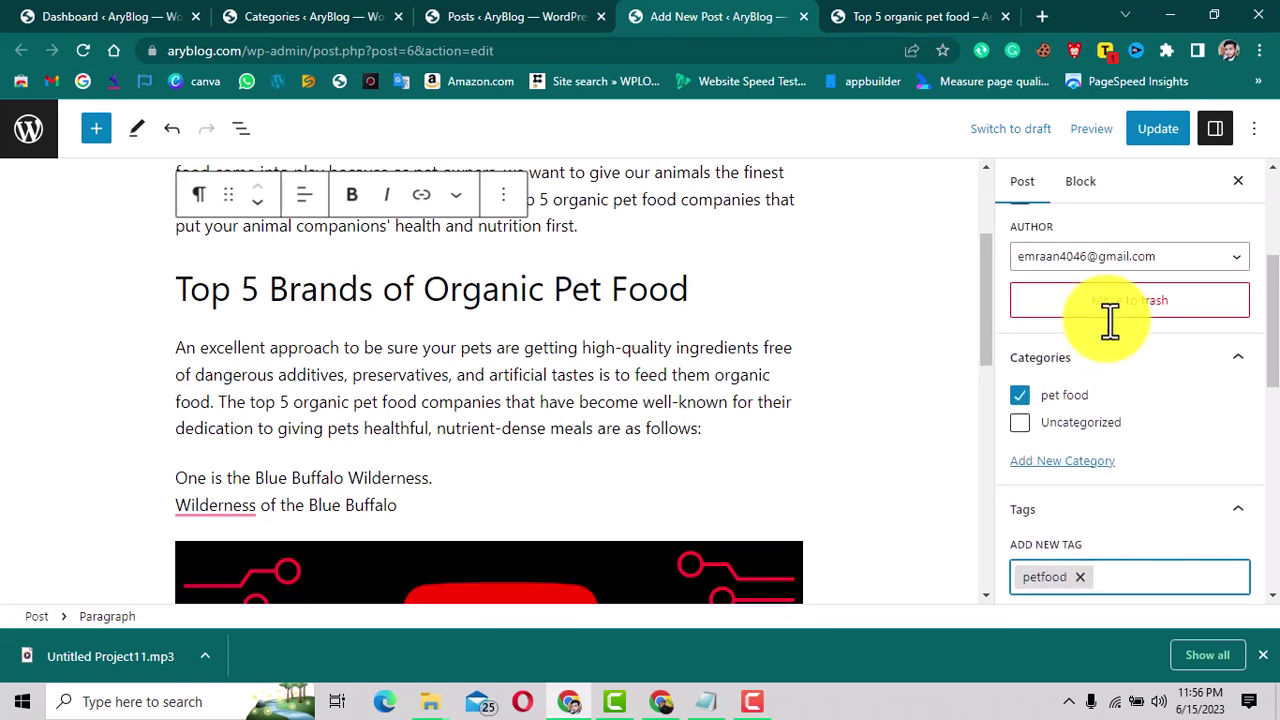
pyautogui.scroll(-4, 1108, 420)
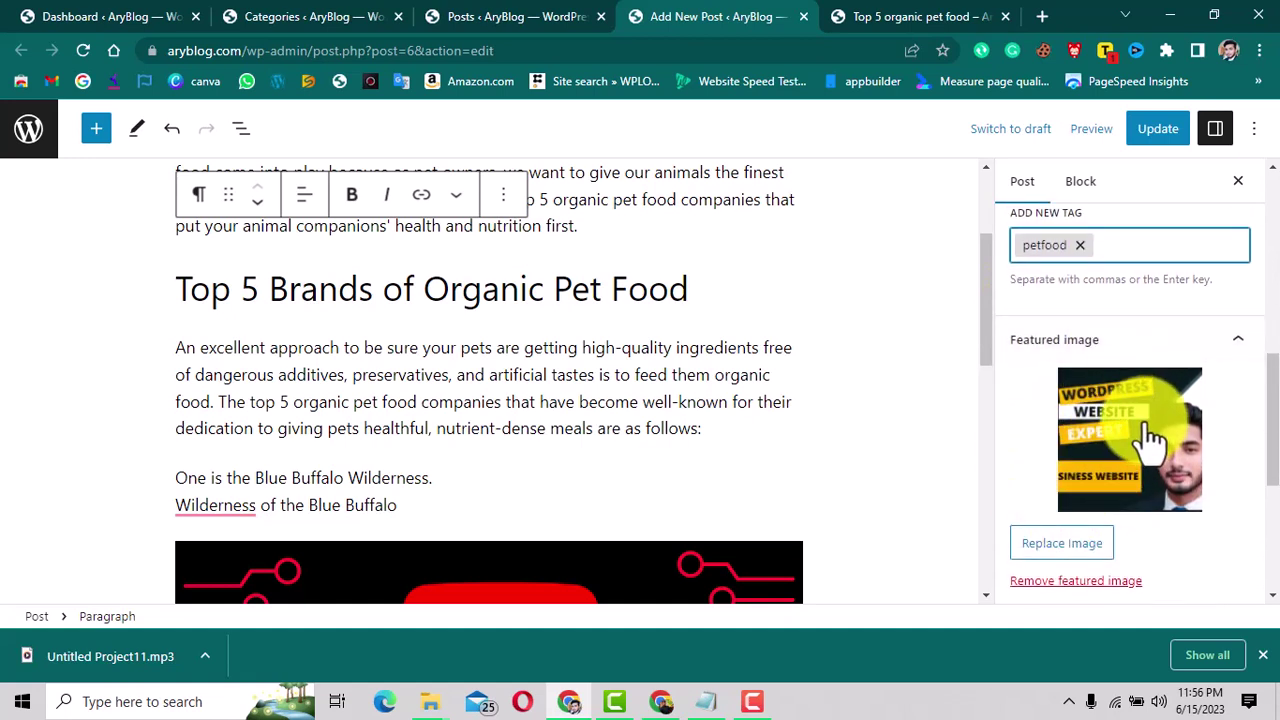
pyautogui.scroll(-3, 1143, 440)
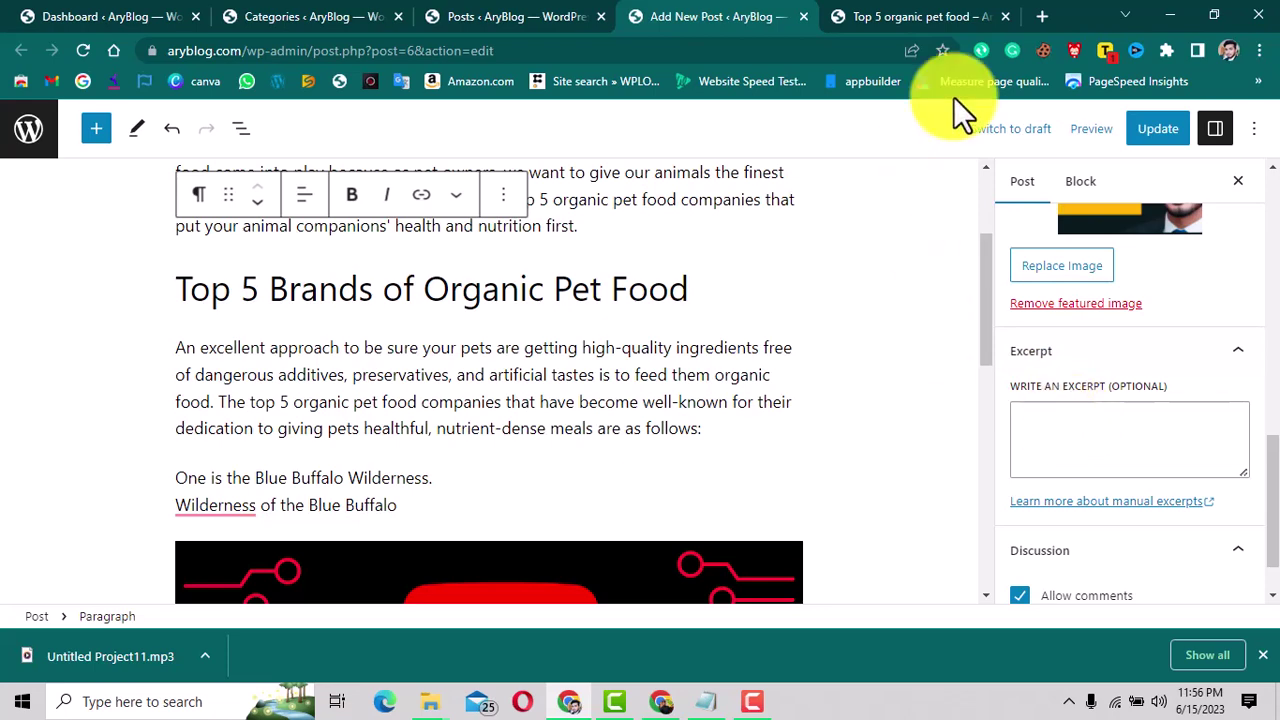
# Search Google for 'how to earn money online' in a new tab.
pyautogui.click(1034, 10)
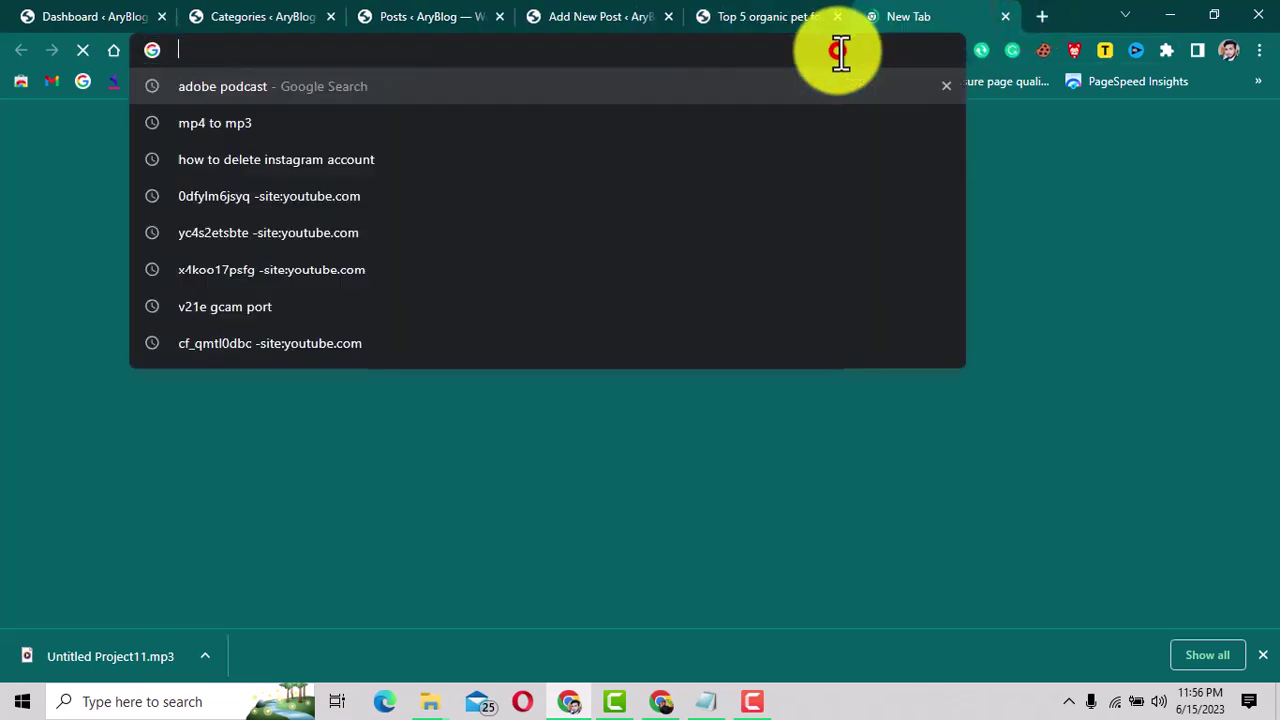
pyautogui.write('how to earn money online')
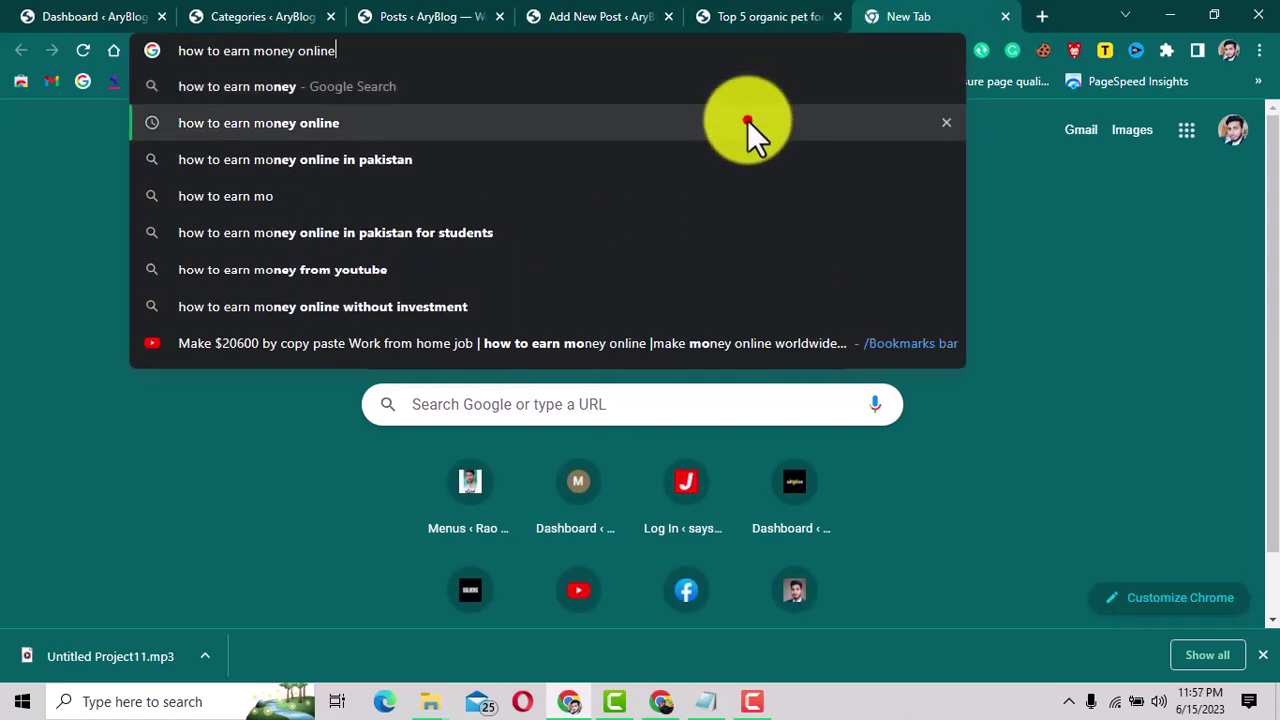
pyautogui.click(747, 122)
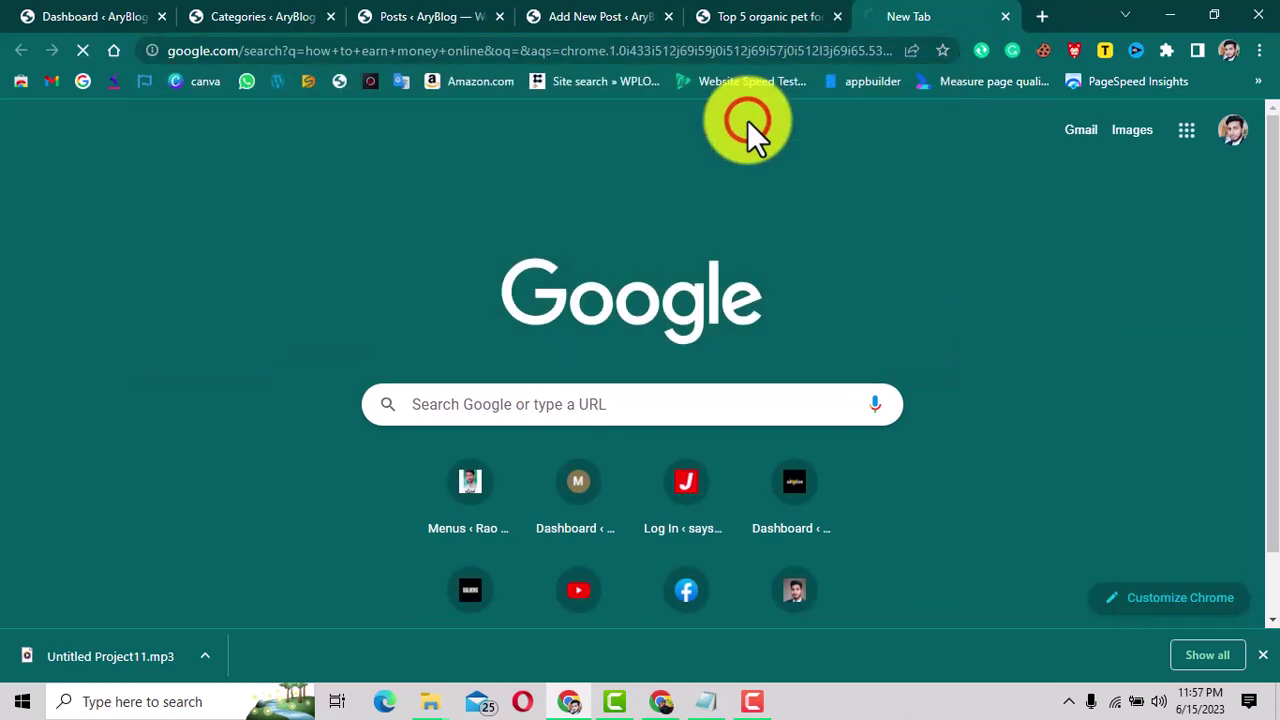
# Skim the search results, highlighting snippets from NerdWallet through Clickworker.
pyautogui.scroll(-9, 562, 310)
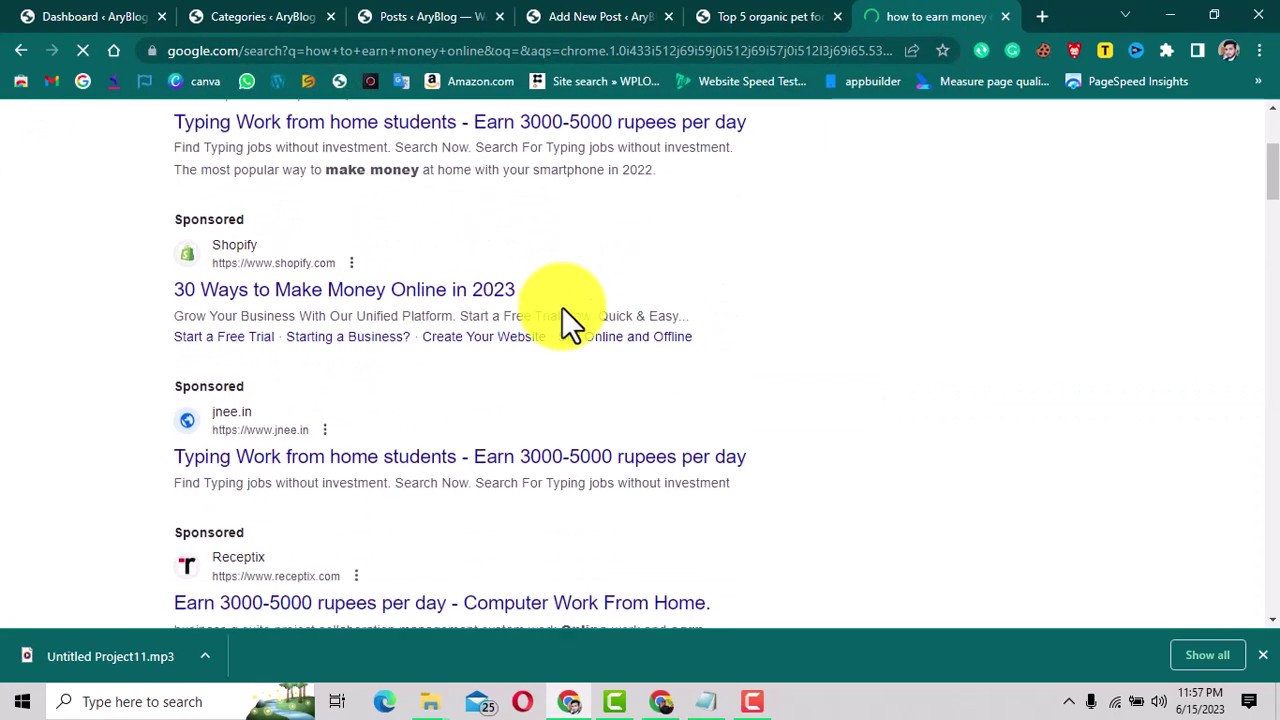
pyautogui.scroll(-6, 565, 310)
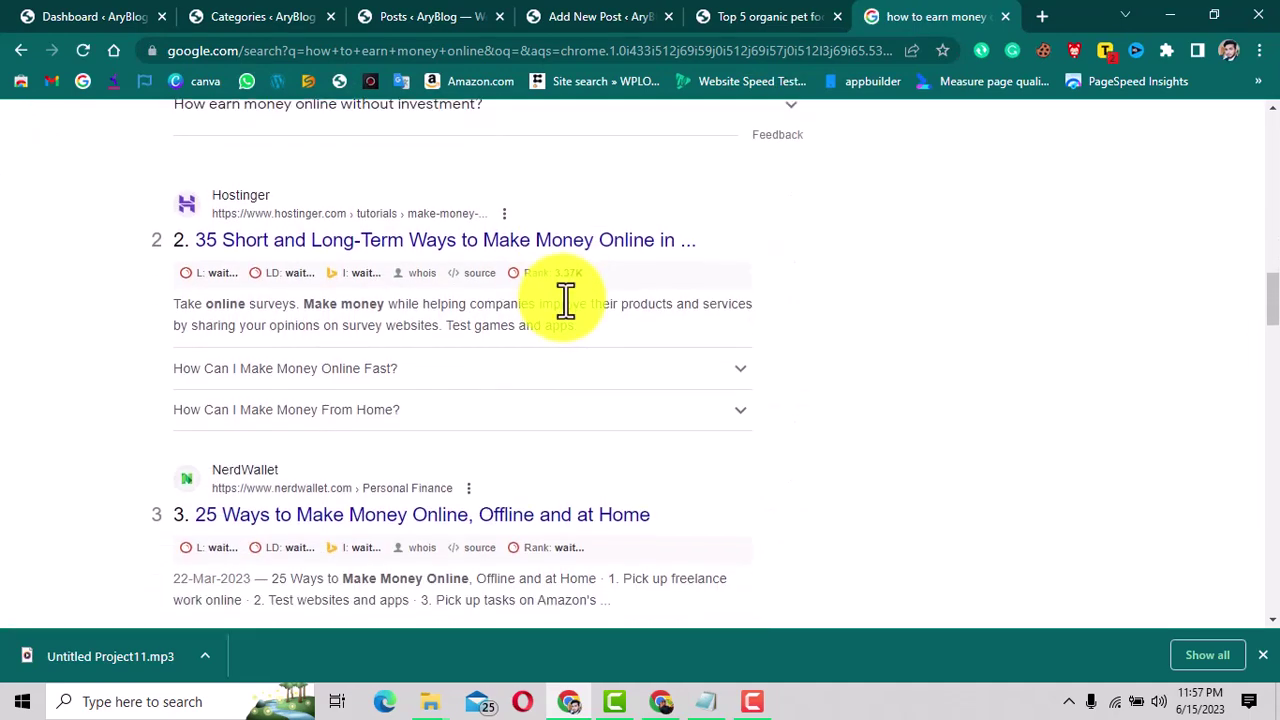
pyautogui.scroll(-3, 550, 300)
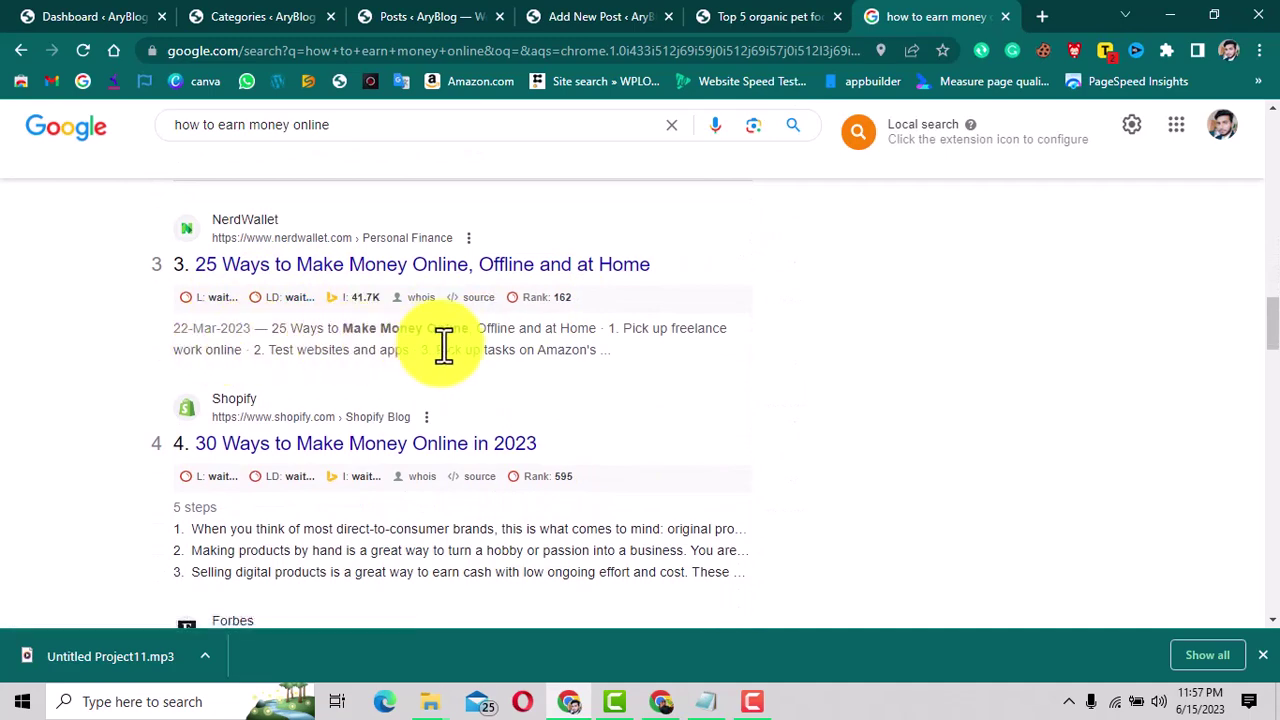
pyautogui.moveTo(274, 328); pyautogui.dragTo(639, 349)
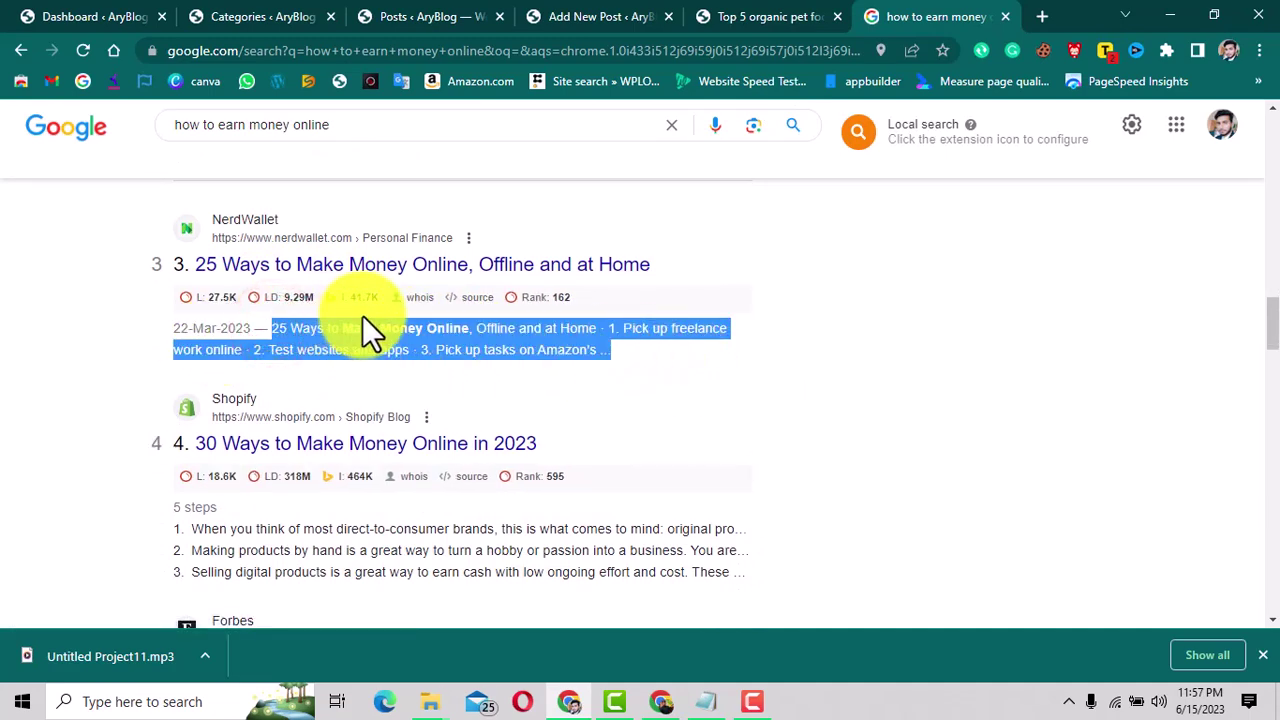
pyautogui.scroll(-2, 571, 443)
pyautogui.moveTo(202, 340)
pyautogui.mouseDown()
pyautogui.moveTo(397, 360)
pyautogui.moveTo(596, 415)
pyautogui.mouseUp()
pyautogui.scroll(-2, 596, 415)
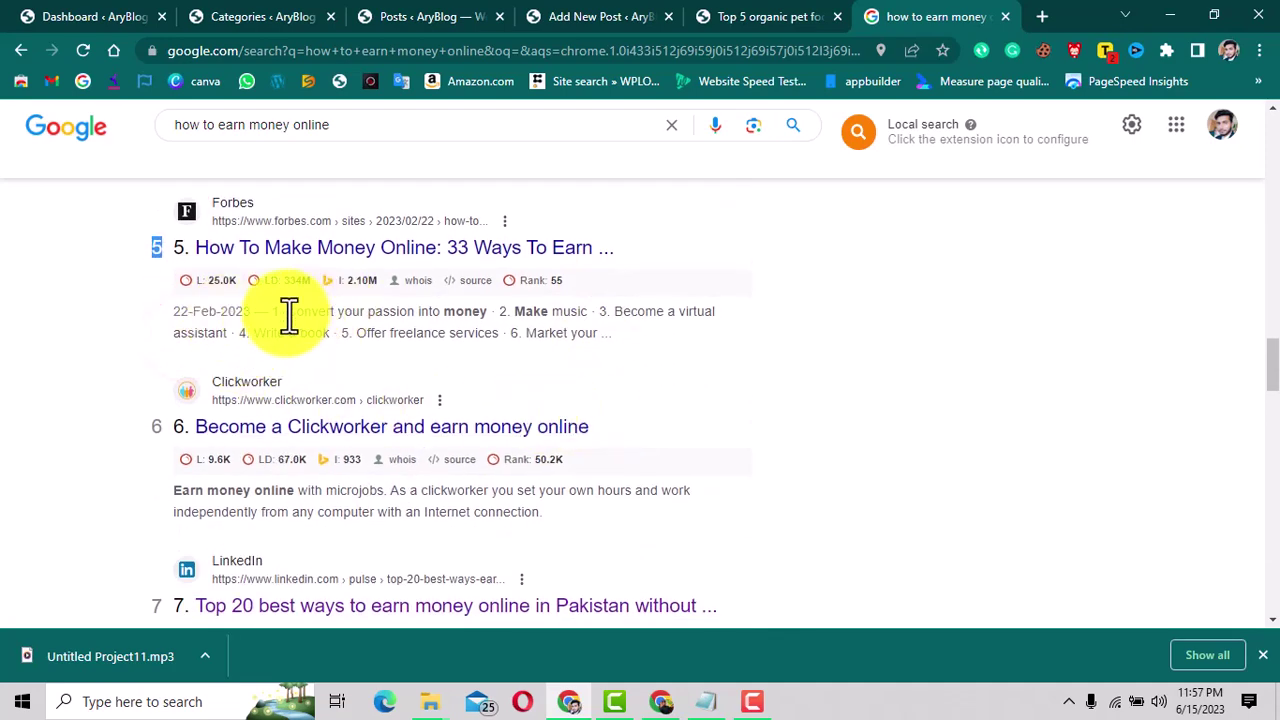
pyautogui.moveTo(286, 313); pyautogui.dragTo(634, 356)
pyautogui.scroll(-2, 634, 356)
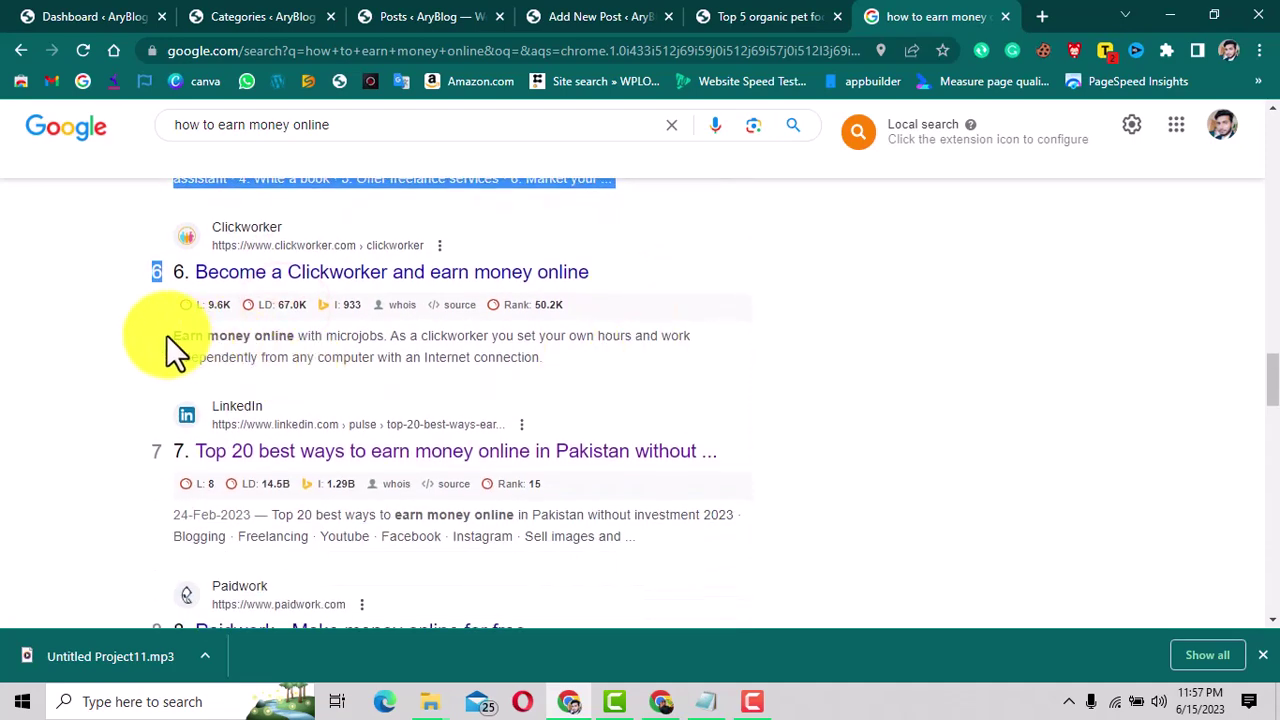
pyautogui.moveTo(166, 335); pyautogui.dragTo(572, 377)
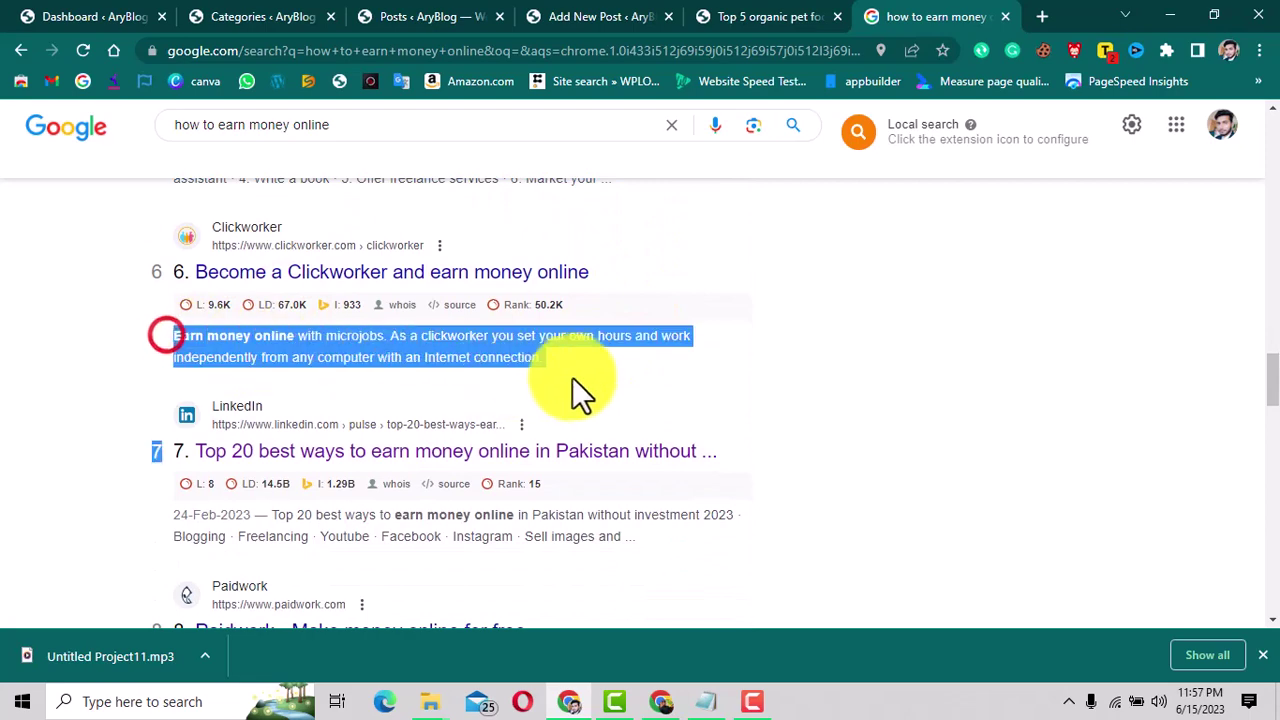
# Click into the post's excerpt field, clear the search-page selection, and return to the editor.
pyautogui.click(733, 18)
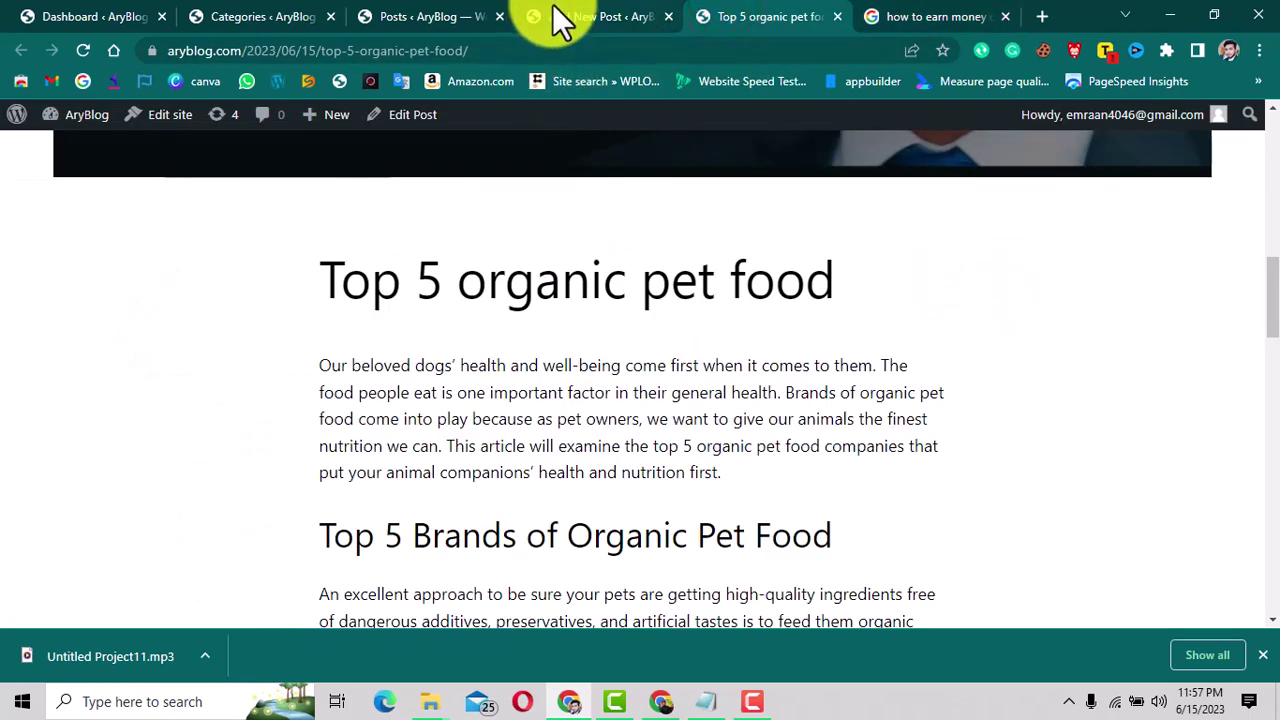
pyautogui.click(556, 16)
pyautogui.click(1079, 428)
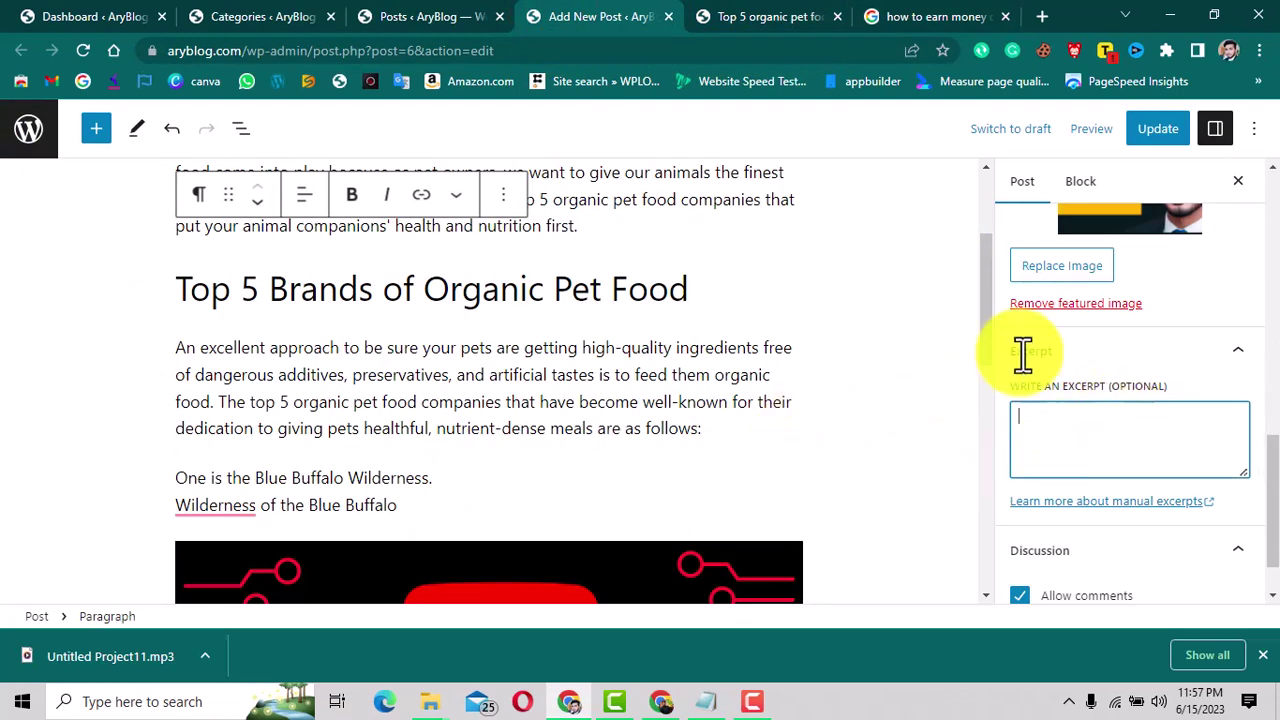
pyautogui.click(940, 14)
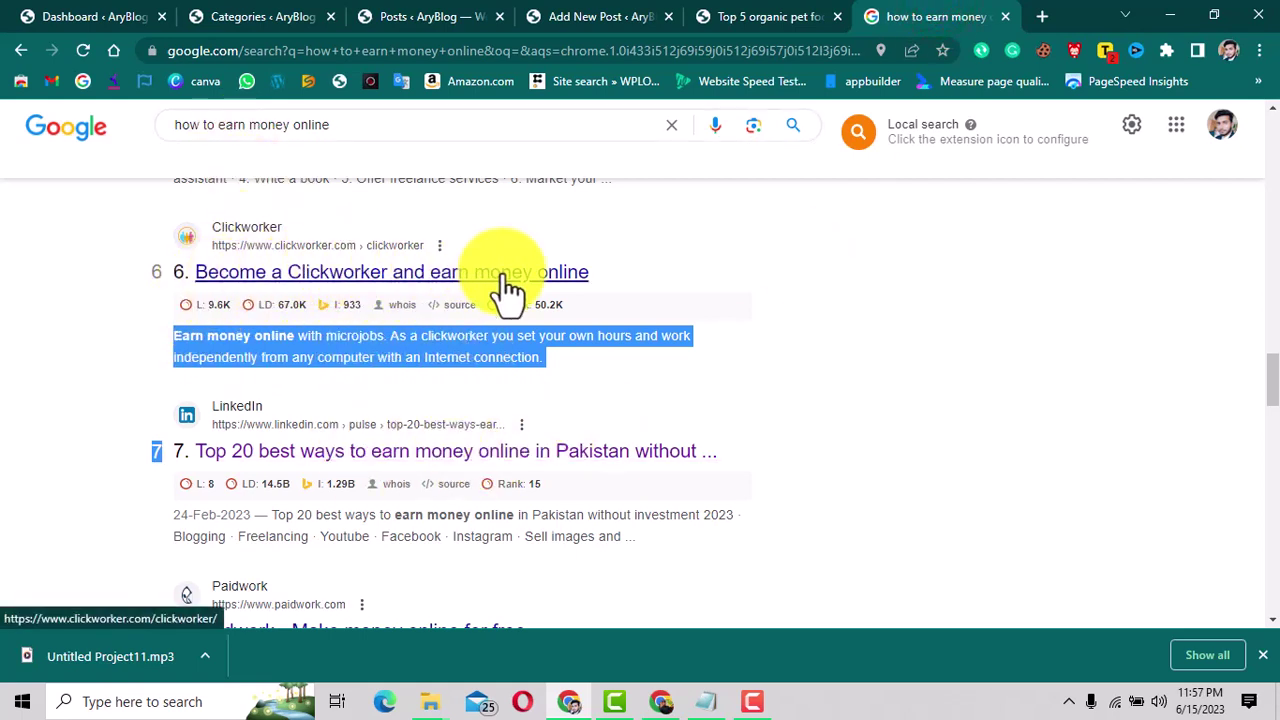
pyautogui.click(567, 363)
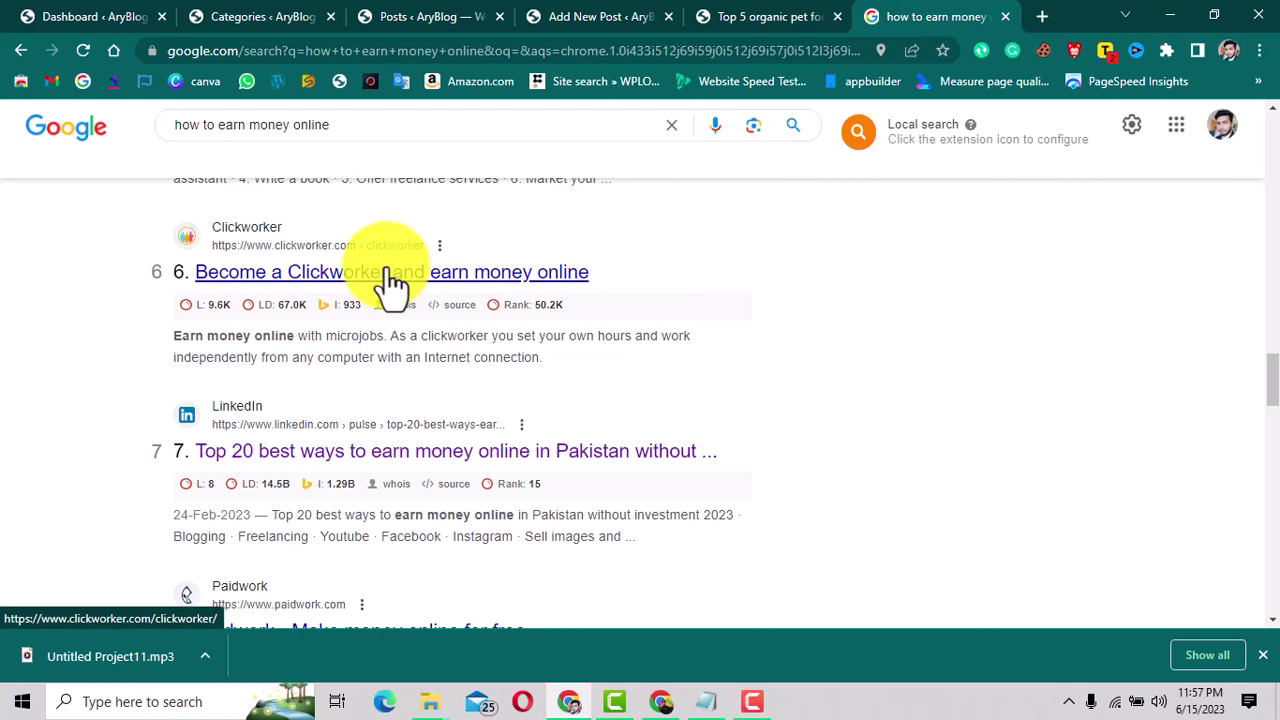
pyautogui.click(618, 18)
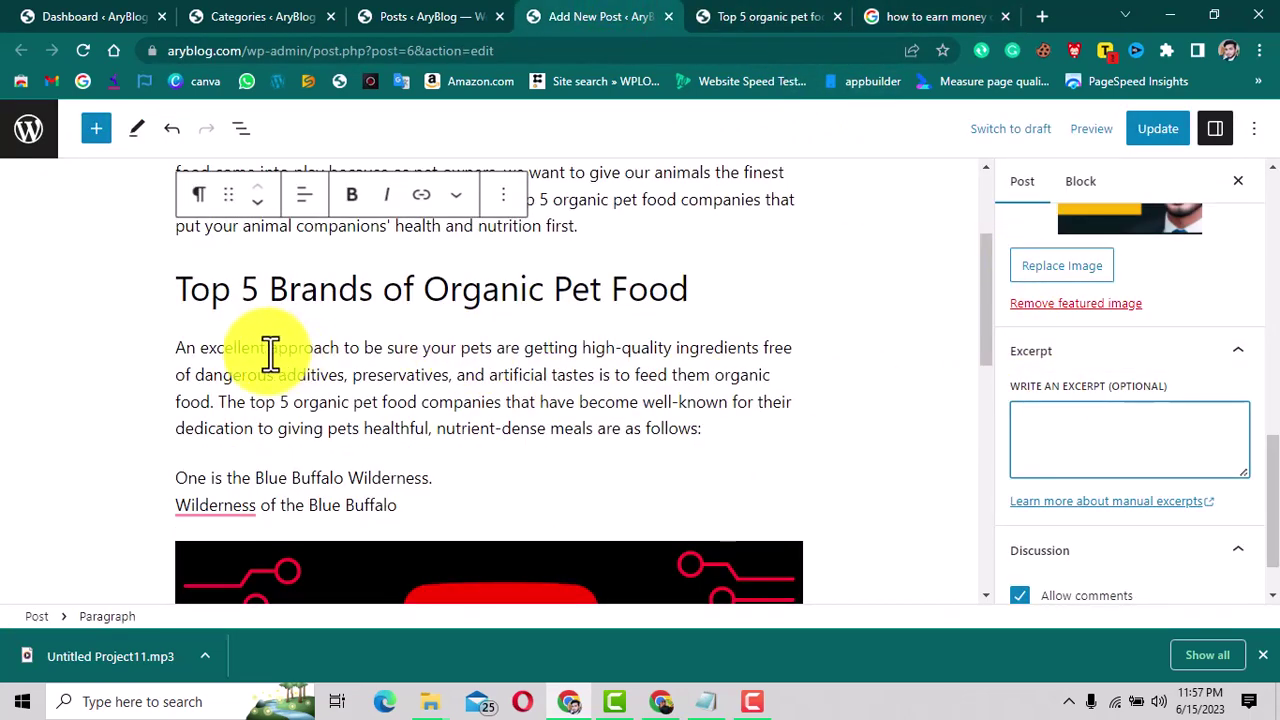
# Paste the paragraph's opening sentence about organic pet food into the post Excerpt.
pyautogui.click(172, 343)
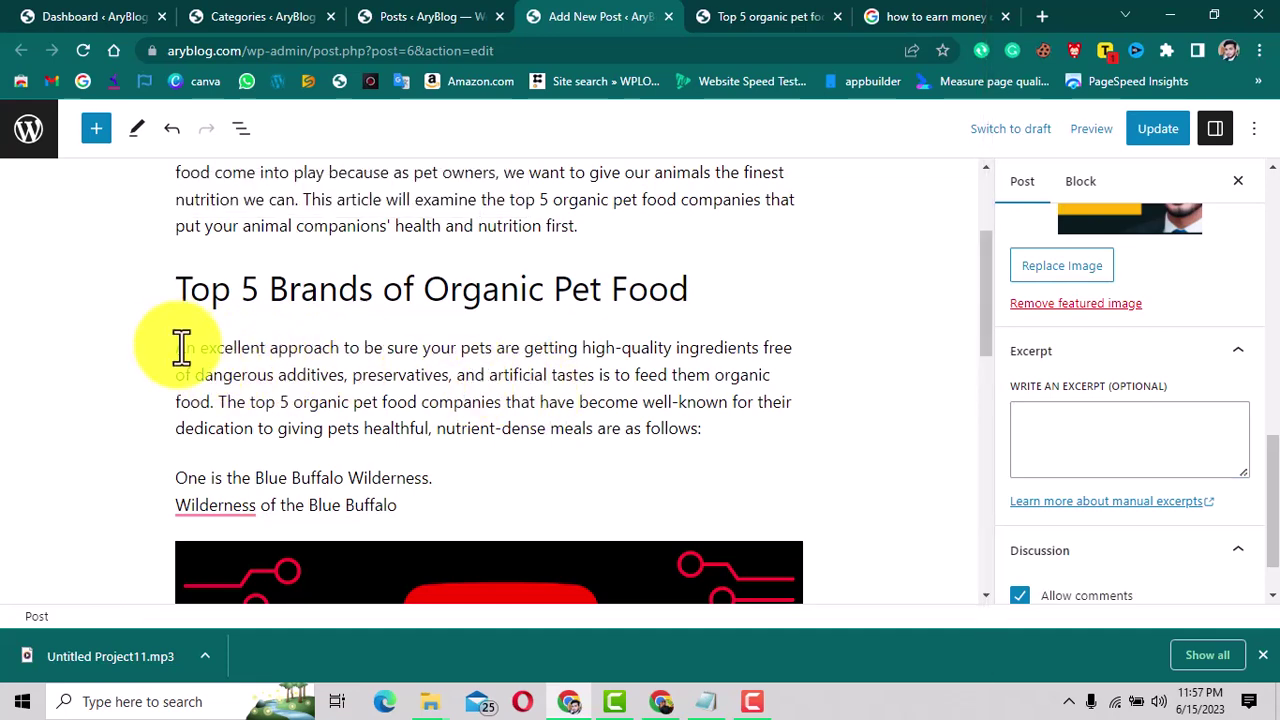
pyautogui.moveTo(178, 347); pyautogui.dragTo(218, 410)
pyautogui.hotkey('ctrl', 'c')
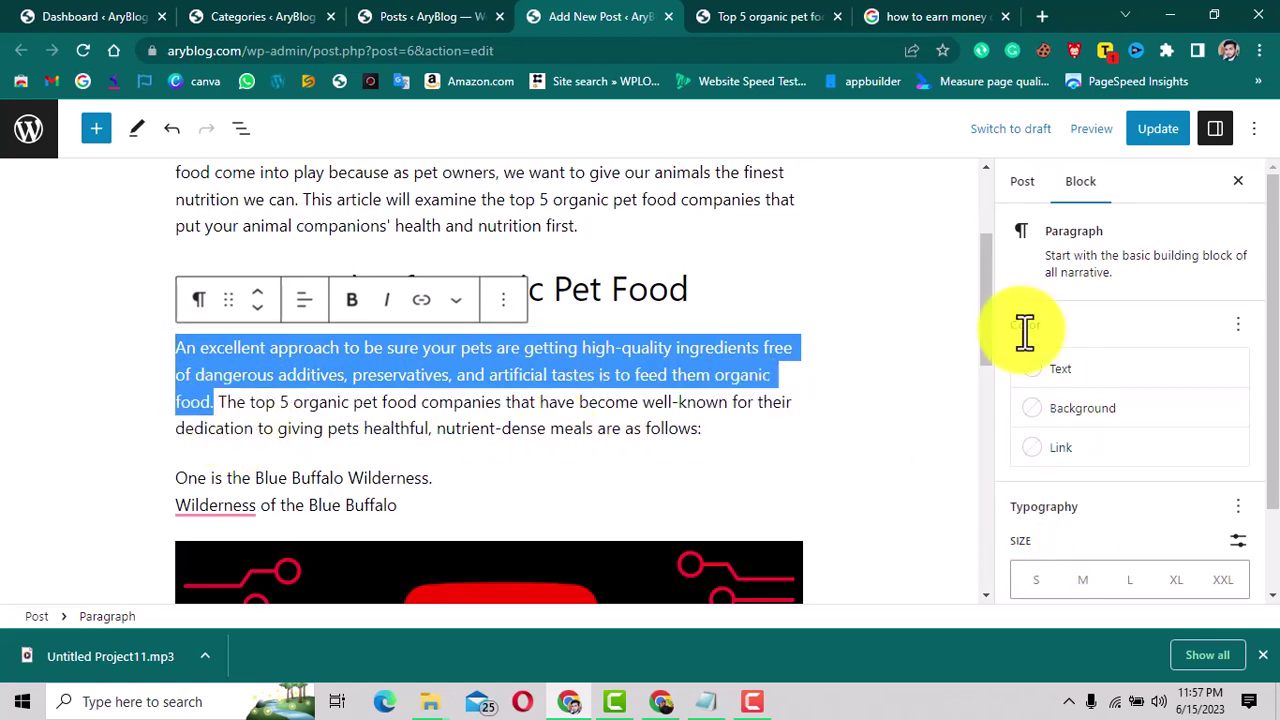
pyautogui.click(1021, 192)
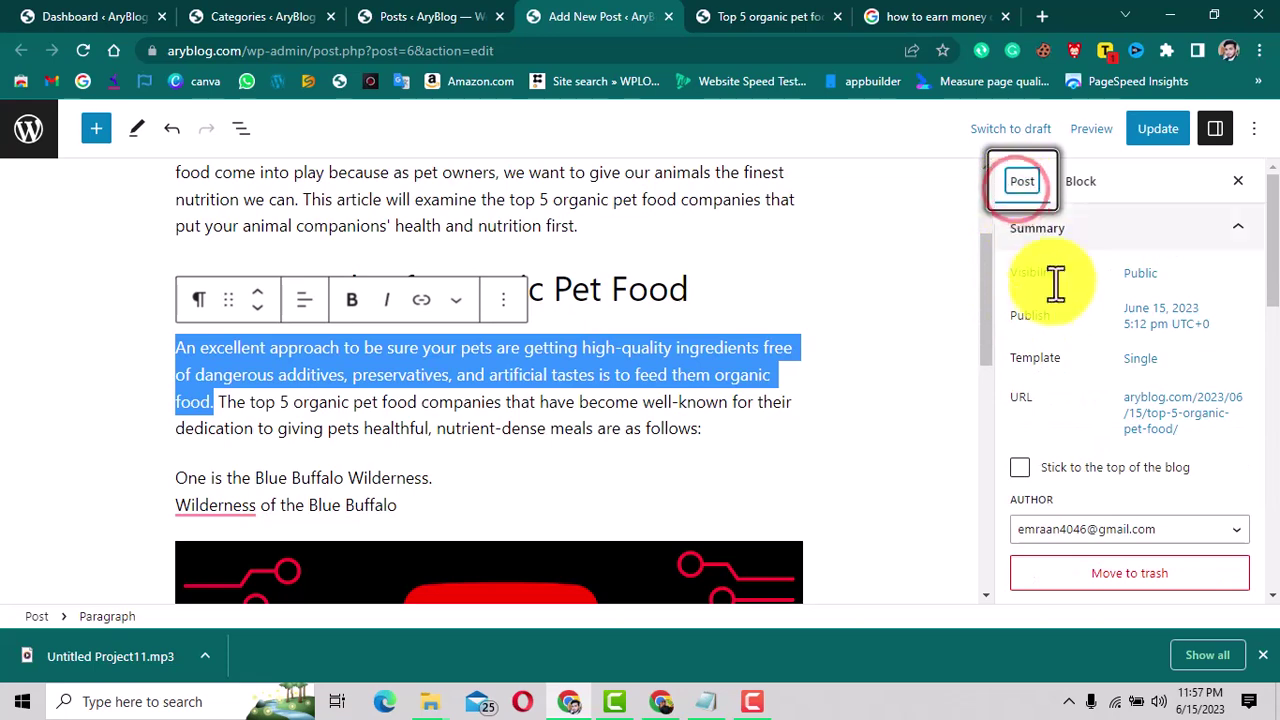
pyautogui.scroll(-3, 1056, 297)
pyautogui.scroll(-4, 1056, 297)
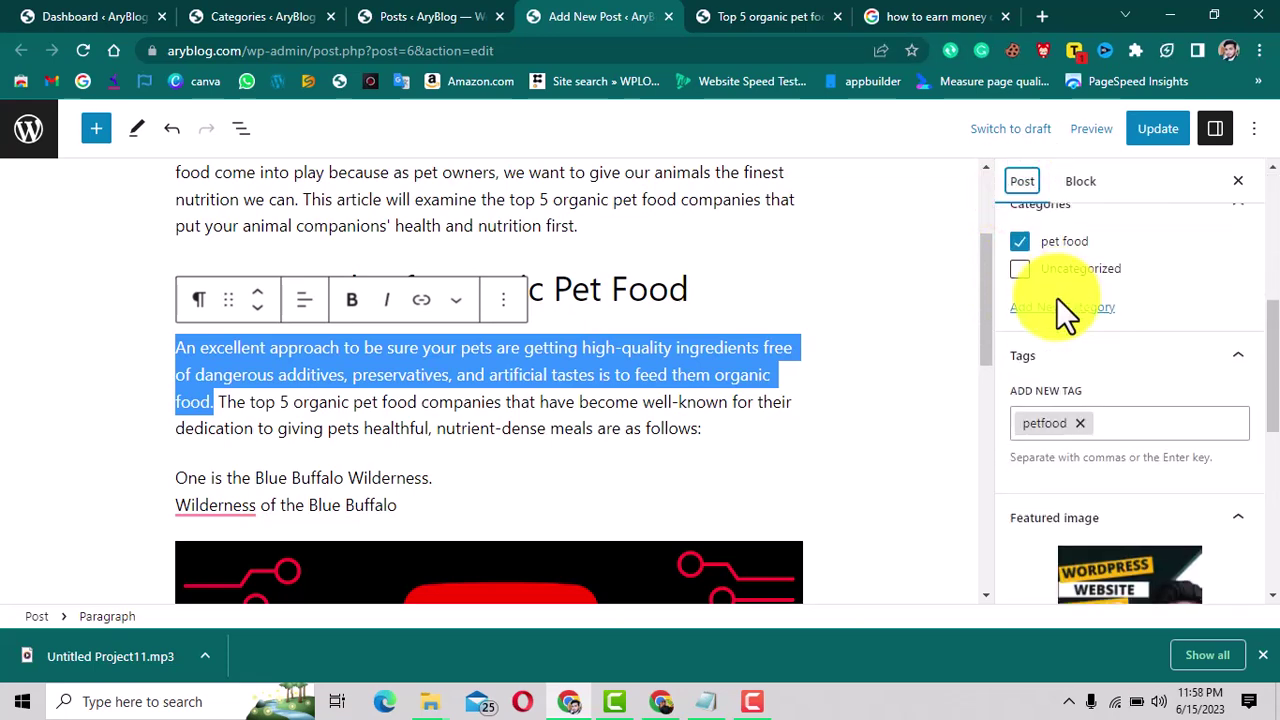
pyautogui.scroll(-4, 1126, 412)
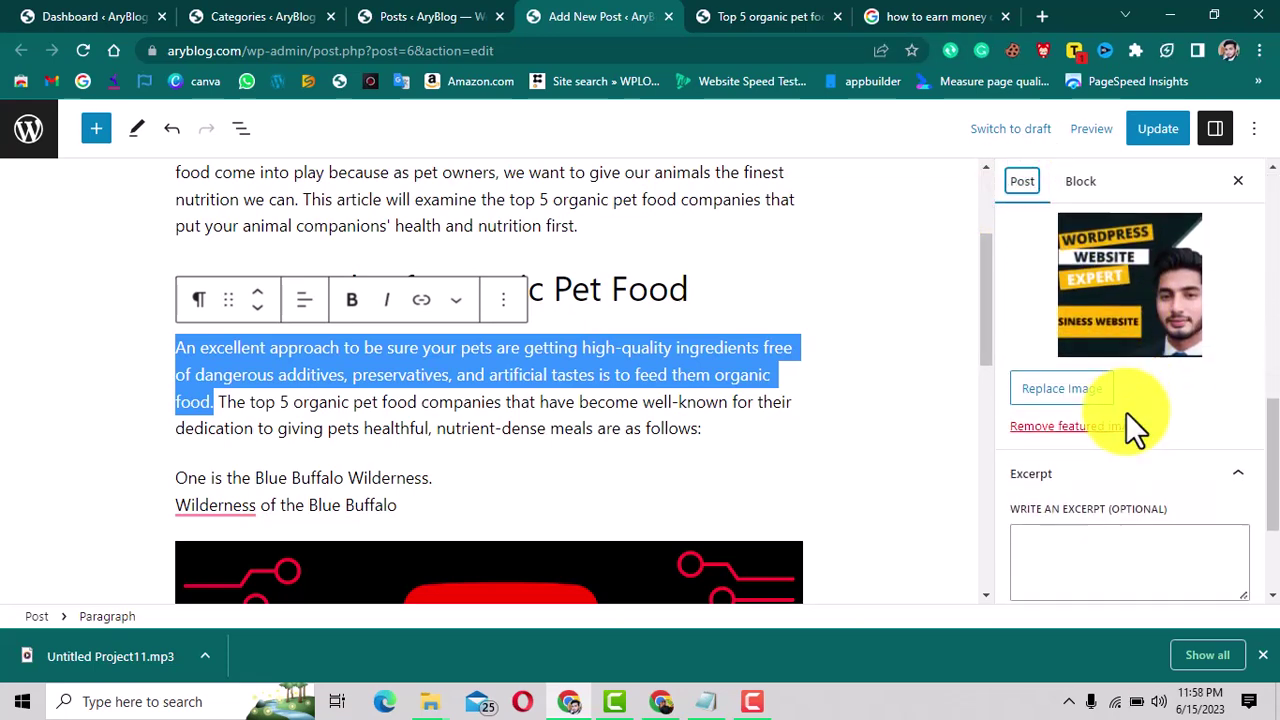
pyautogui.click(1089, 440)
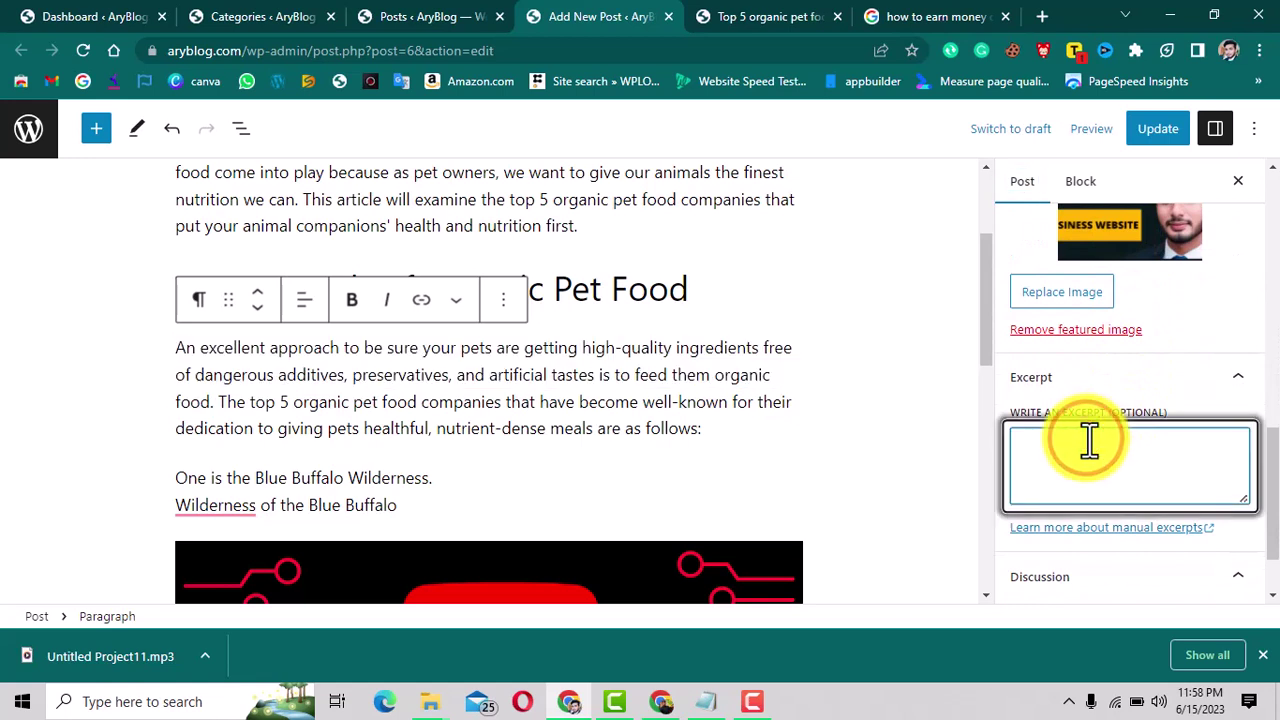
pyautogui.hotkey('ctrl', 'v')
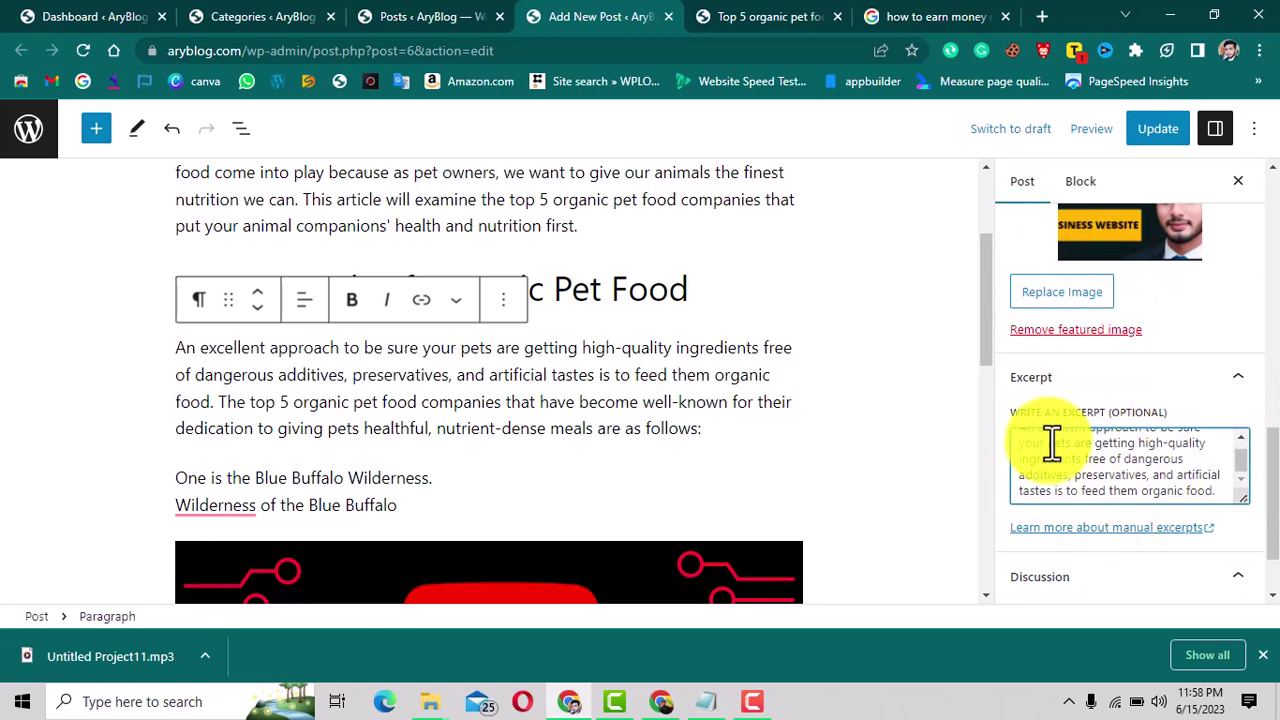
# Toggle the Discussion panel, then bring up the published post's browser tab.
pyautogui.click(1088, 578)
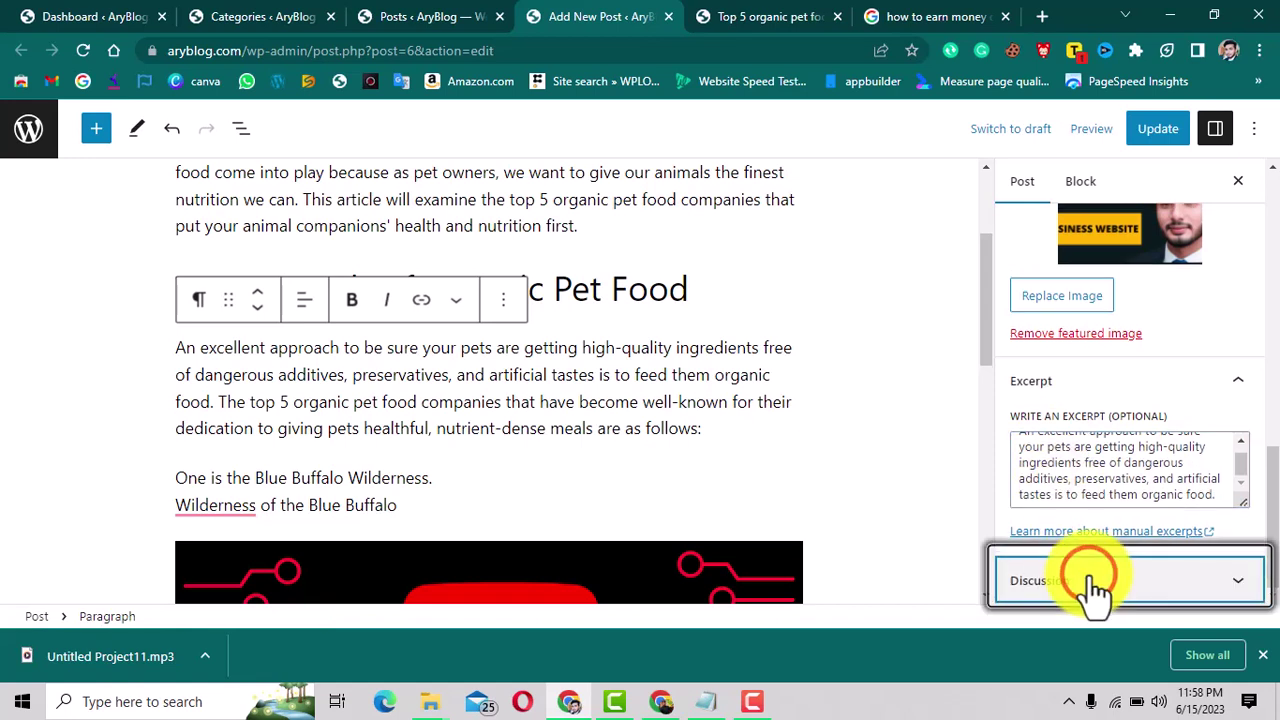
pyautogui.click(1092, 585)
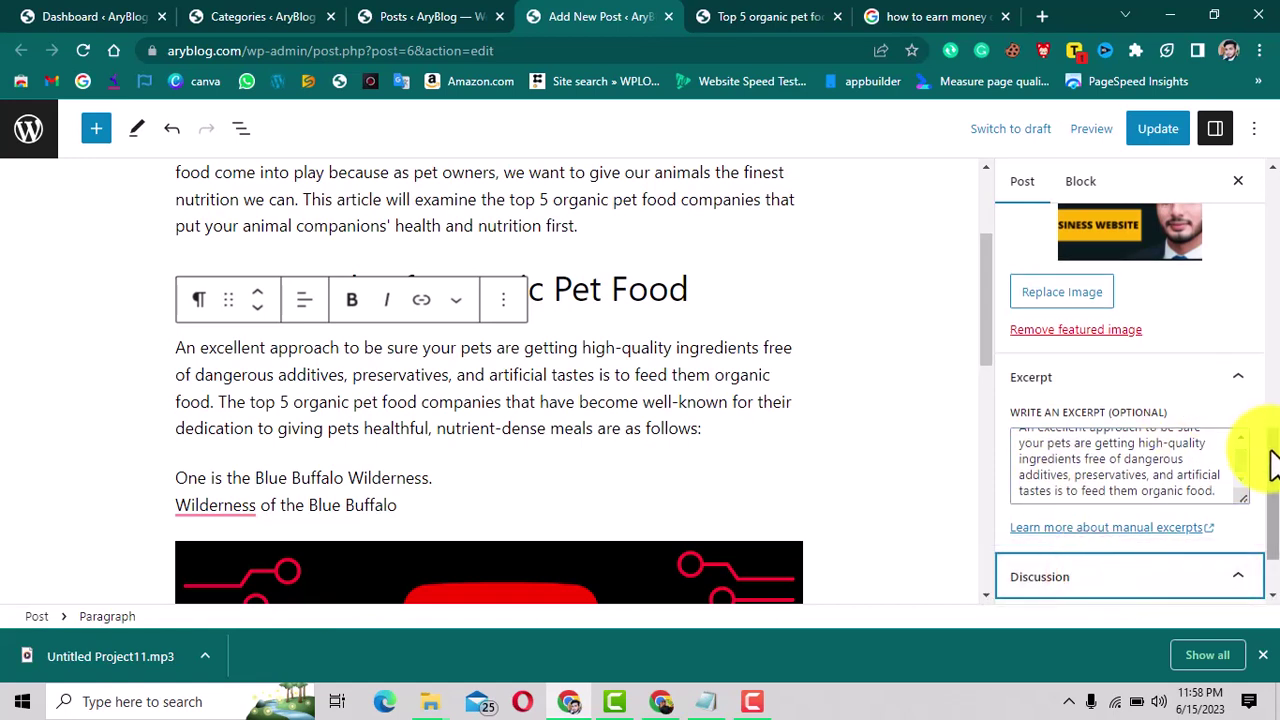
pyautogui.scroll(-1, 1272, 465)
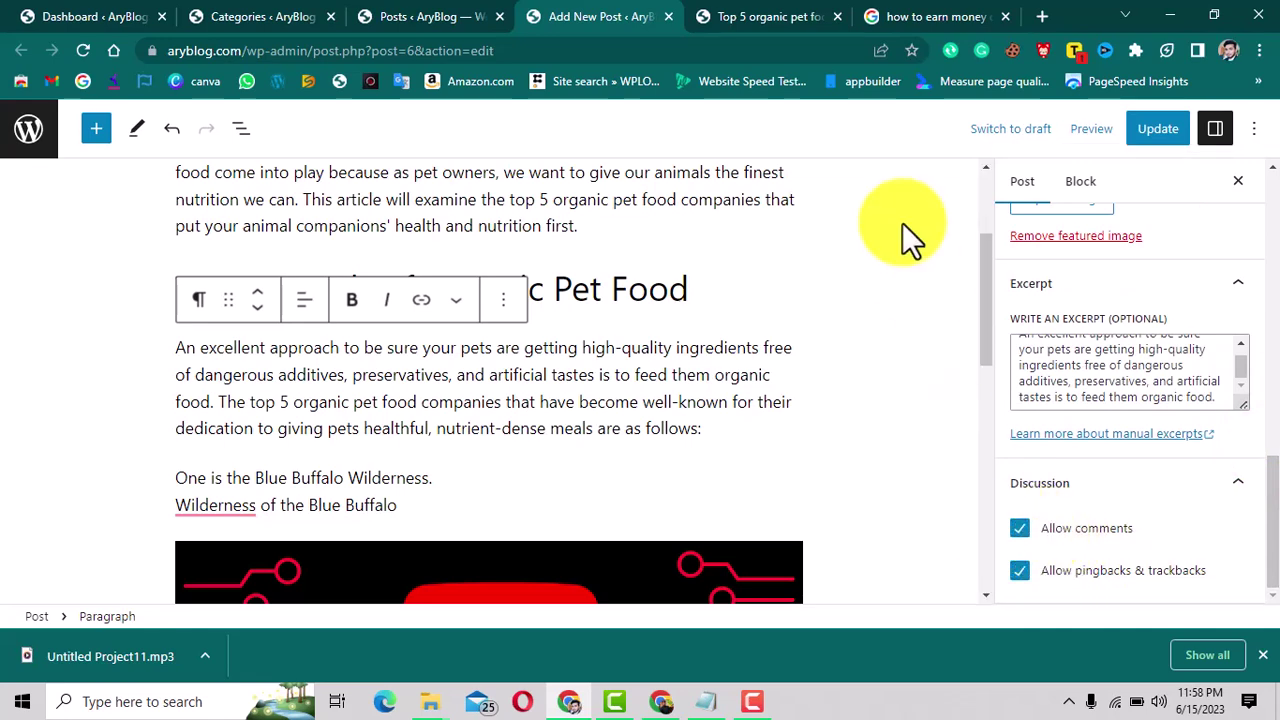
pyautogui.click(797, 16)
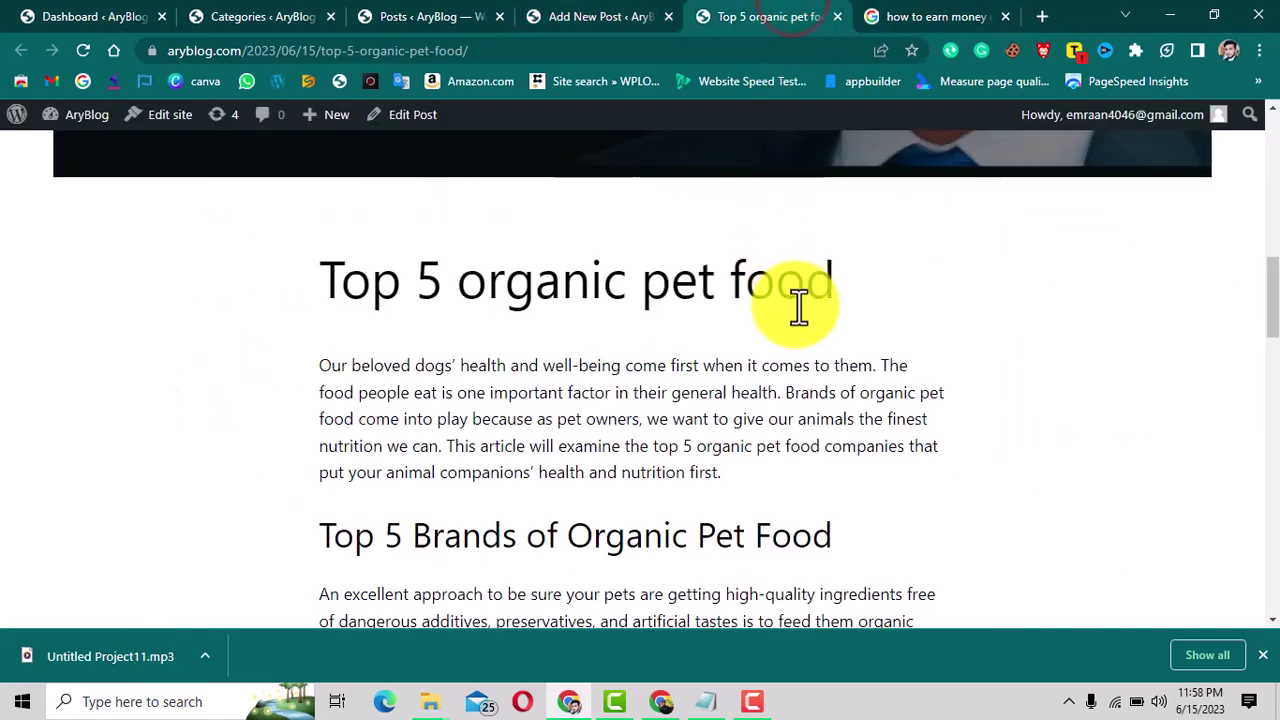
# Review the live post's Comments section, then go back to the editor tab.
pyautogui.scroll(-15, 798, 307)
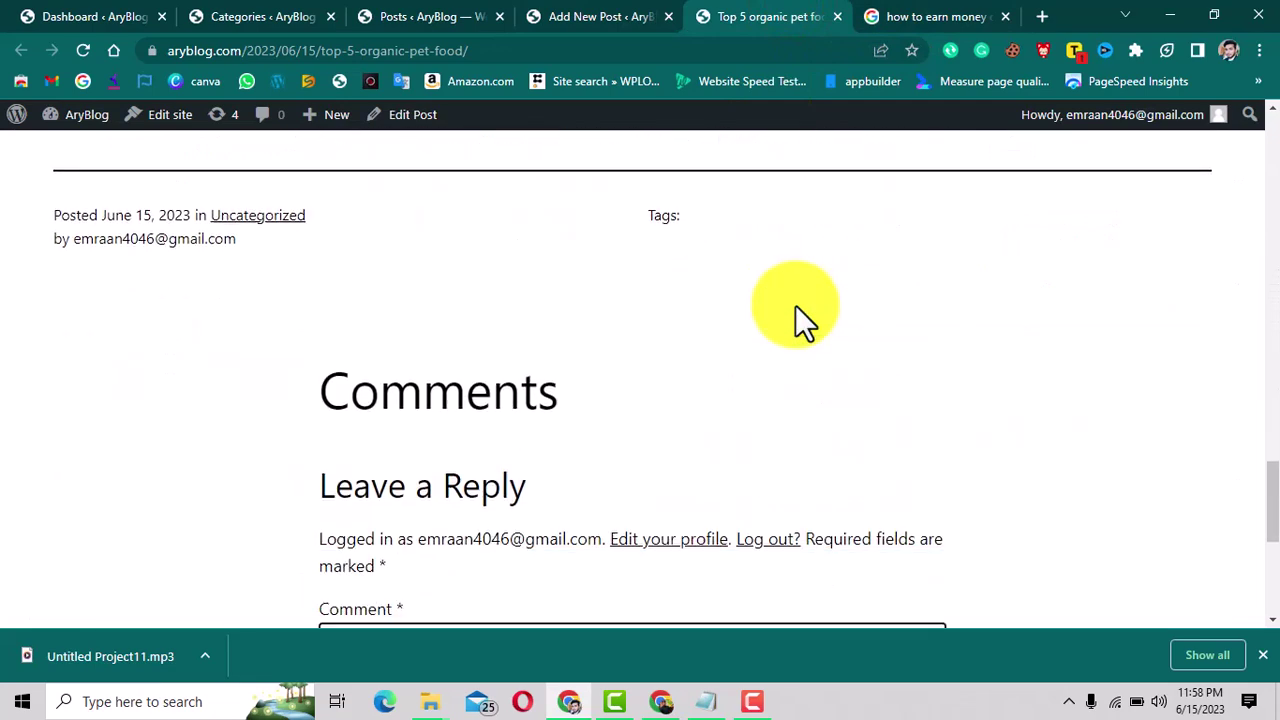
pyautogui.scroll(-3, 795, 305)
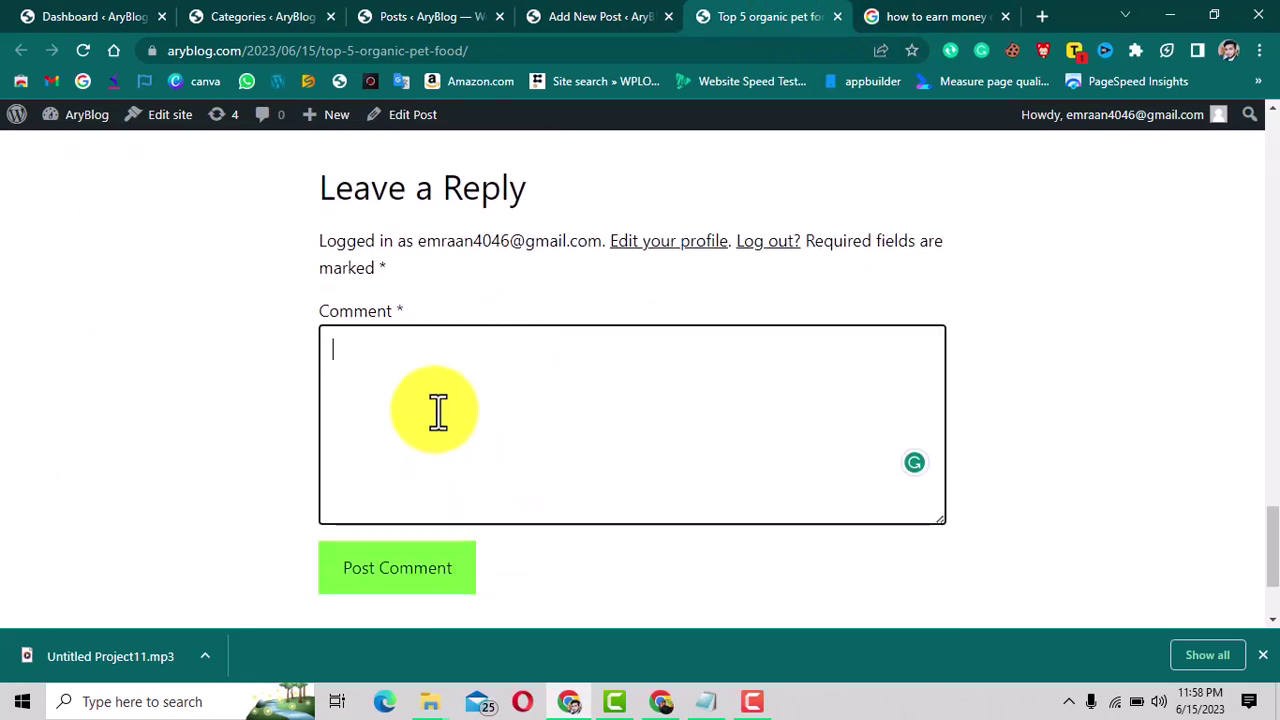
pyautogui.scroll(2, 437, 412)
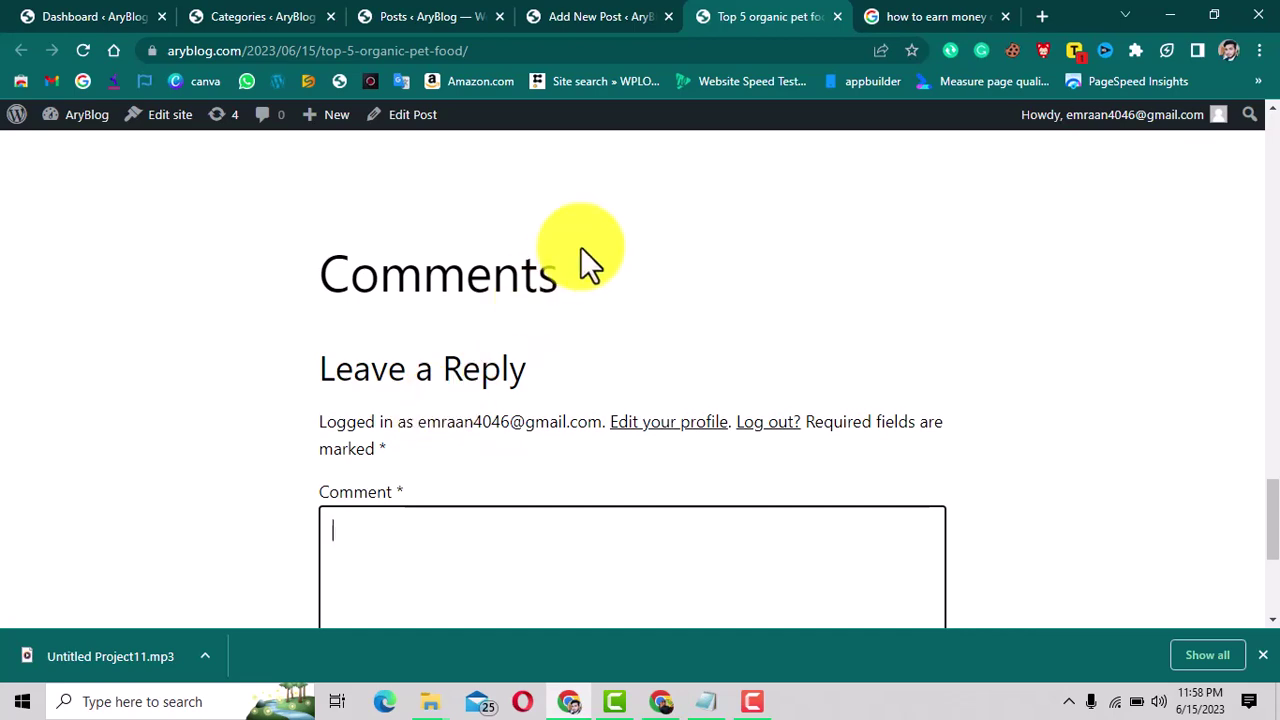
pyautogui.click(598, 16)
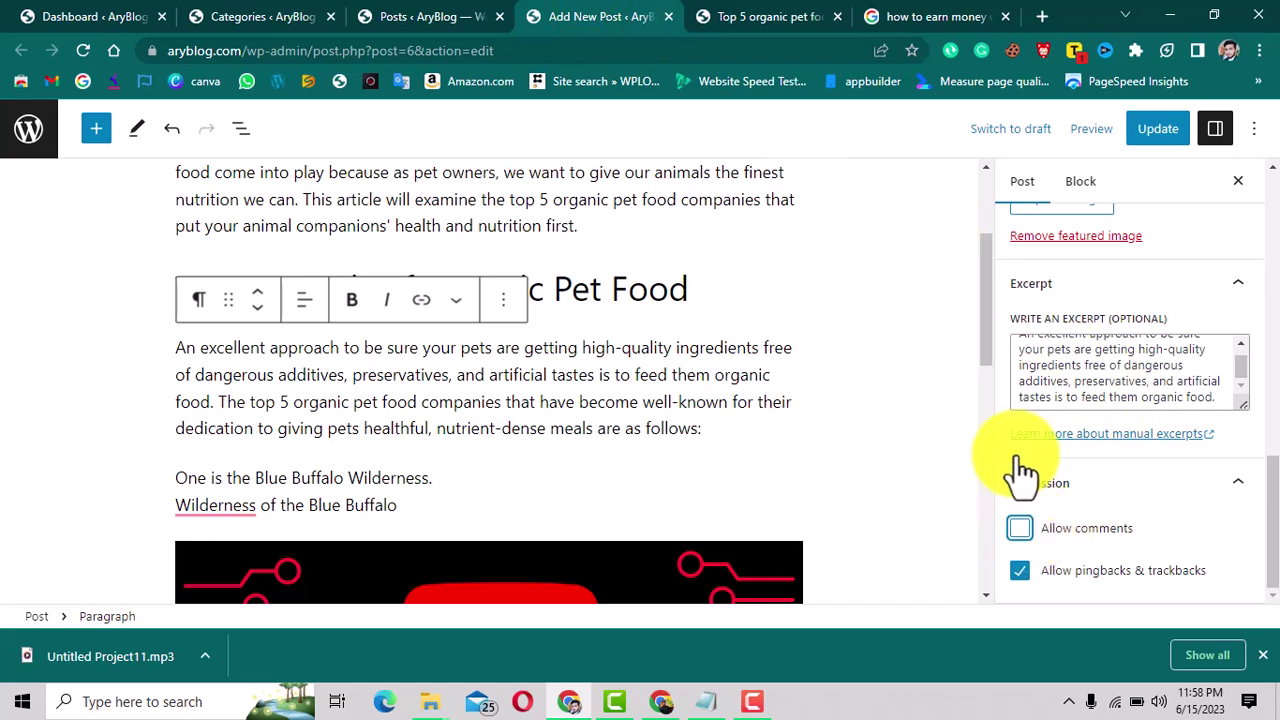
# Update the post and reload the published post page.
pyautogui.click(1152, 130)
pyautogui.click(797, 14)
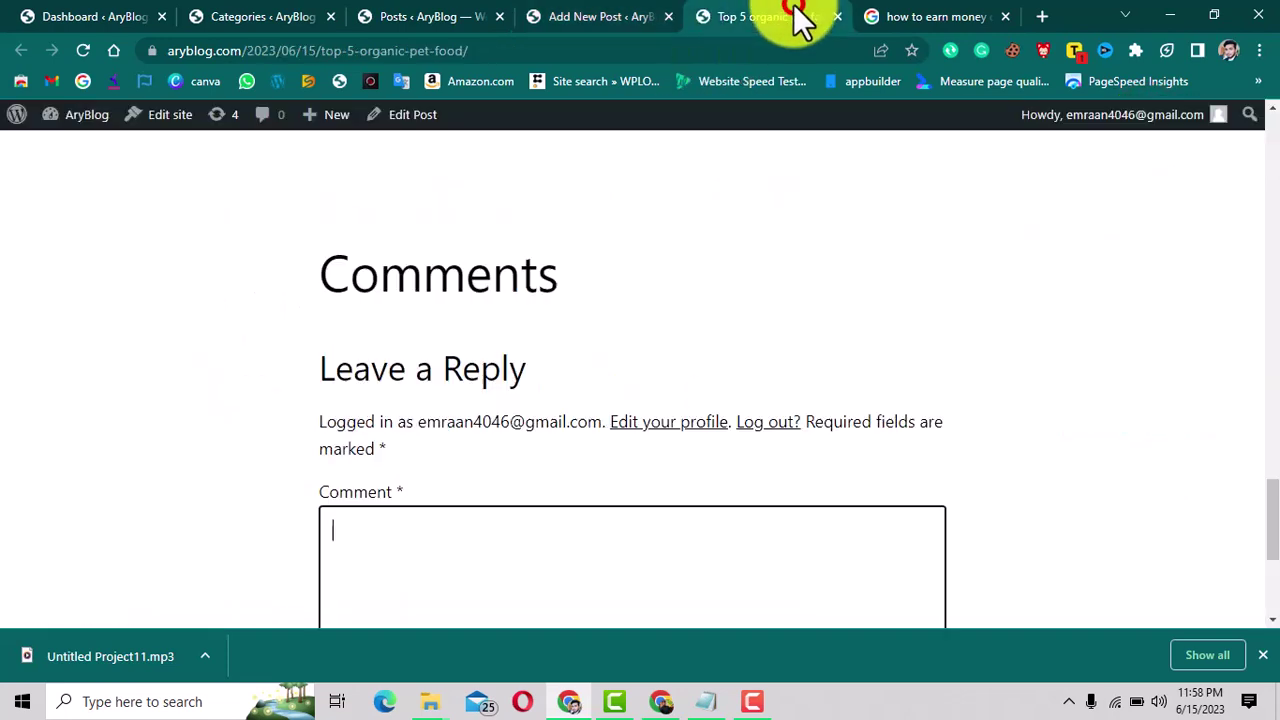
pyautogui.click(87, 53)
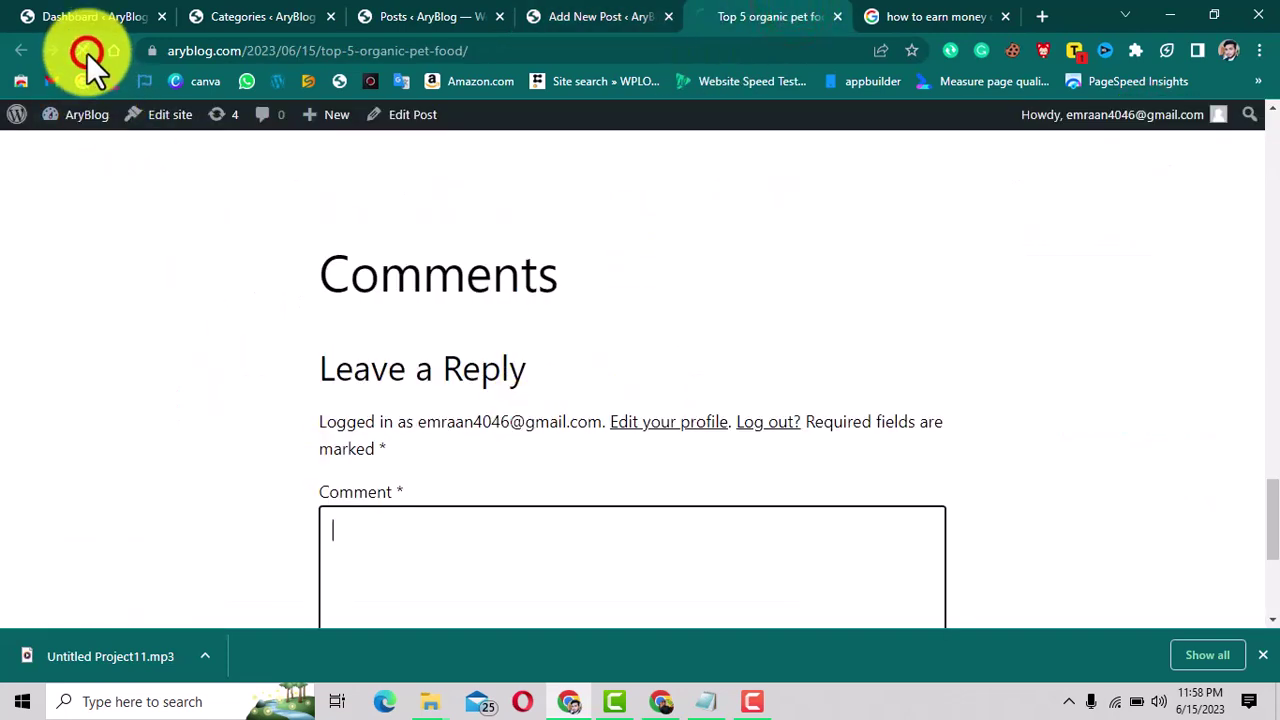
# Check the live post for the pet food category and petfood tag, then return to the editor.
pyautogui.scroll(-8, 653, 379)
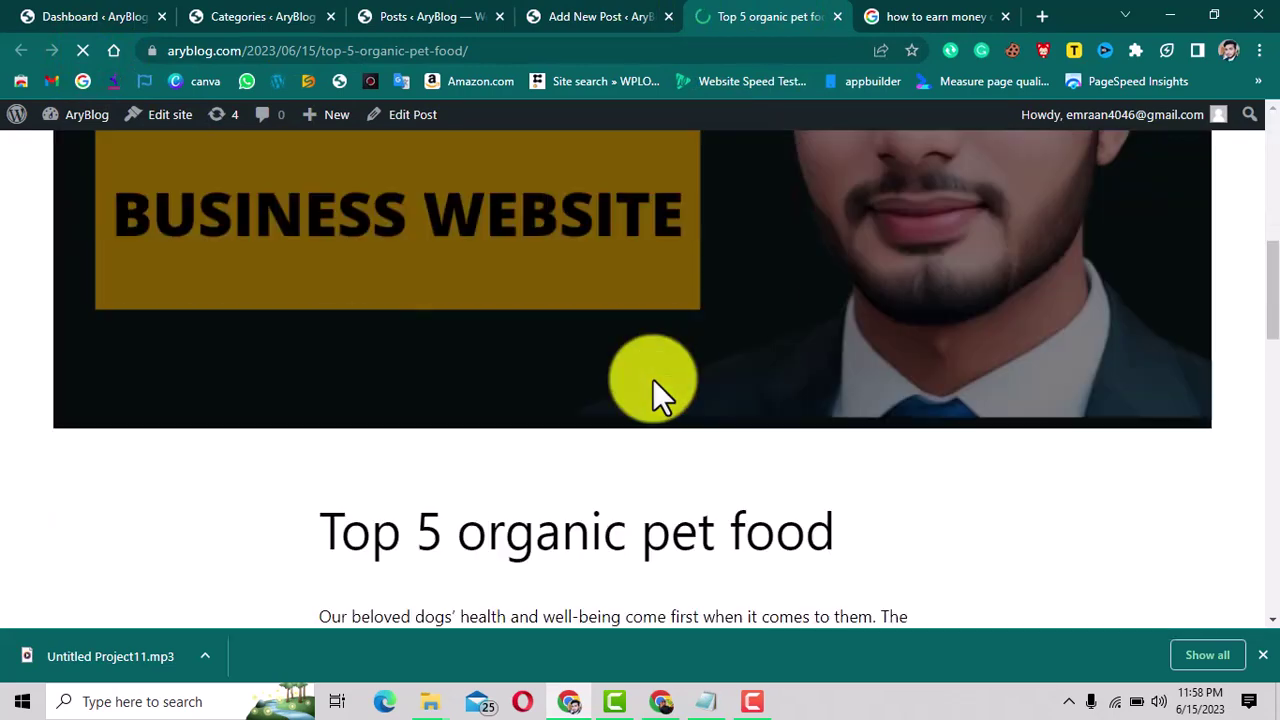
pyautogui.scroll(-10, 654, 380)
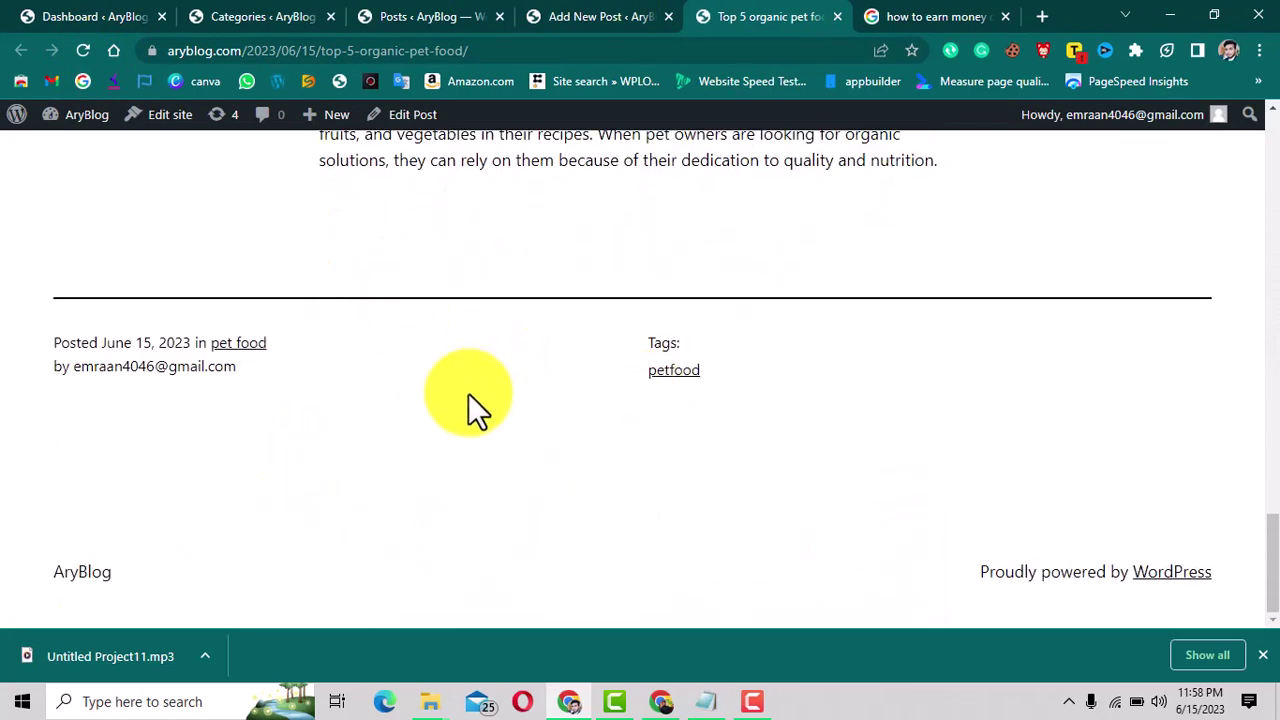
pyautogui.scroll(3, 468, 393)
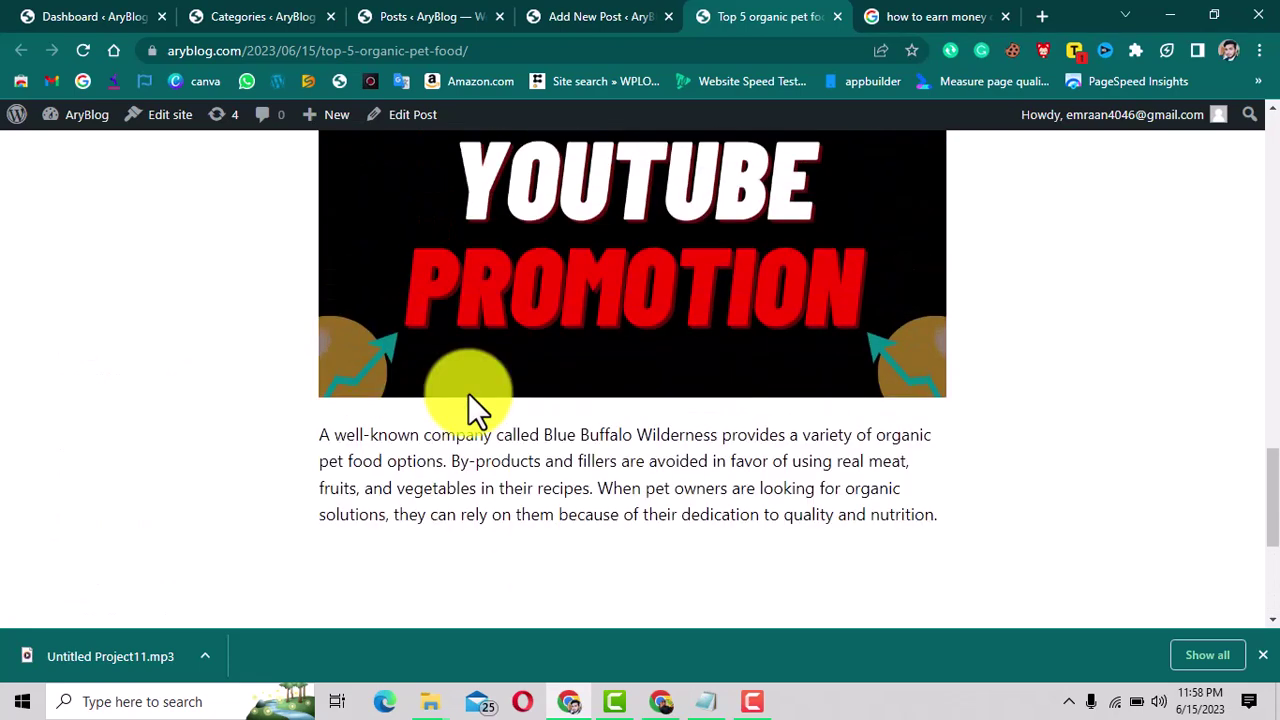
pyautogui.scroll(3, 468, 393)
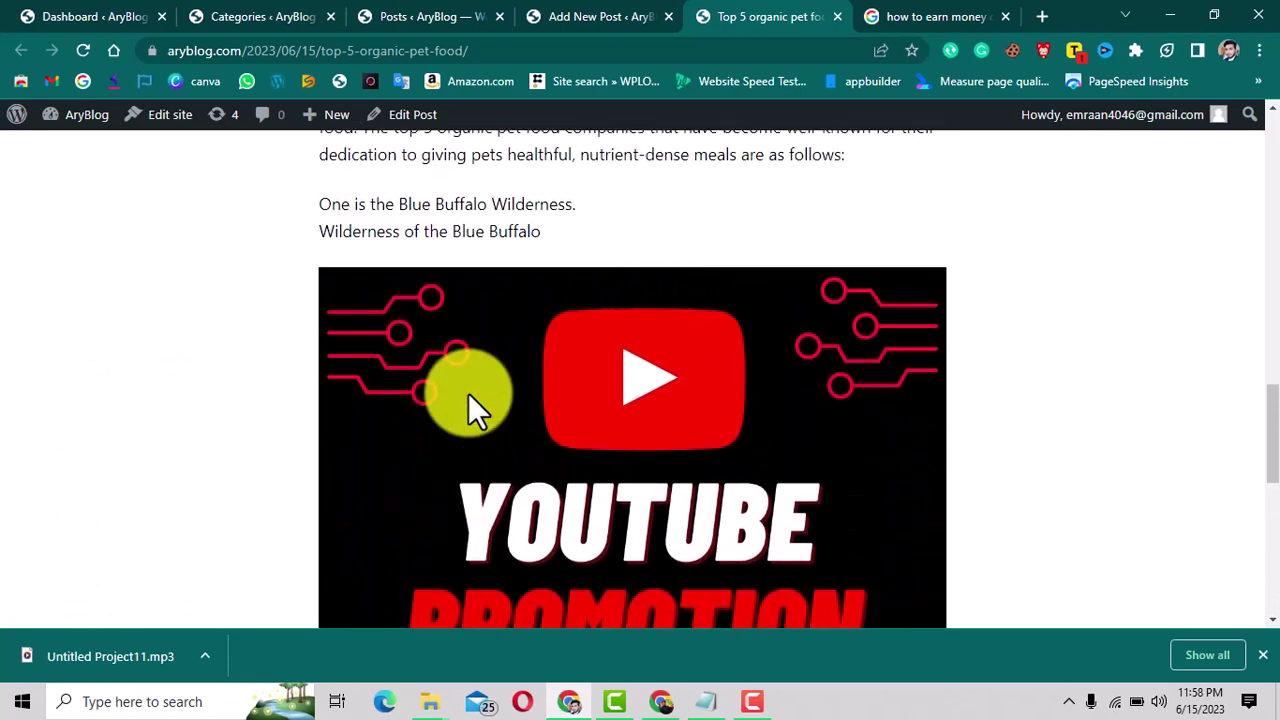
pyautogui.scroll(2, 468, 393)
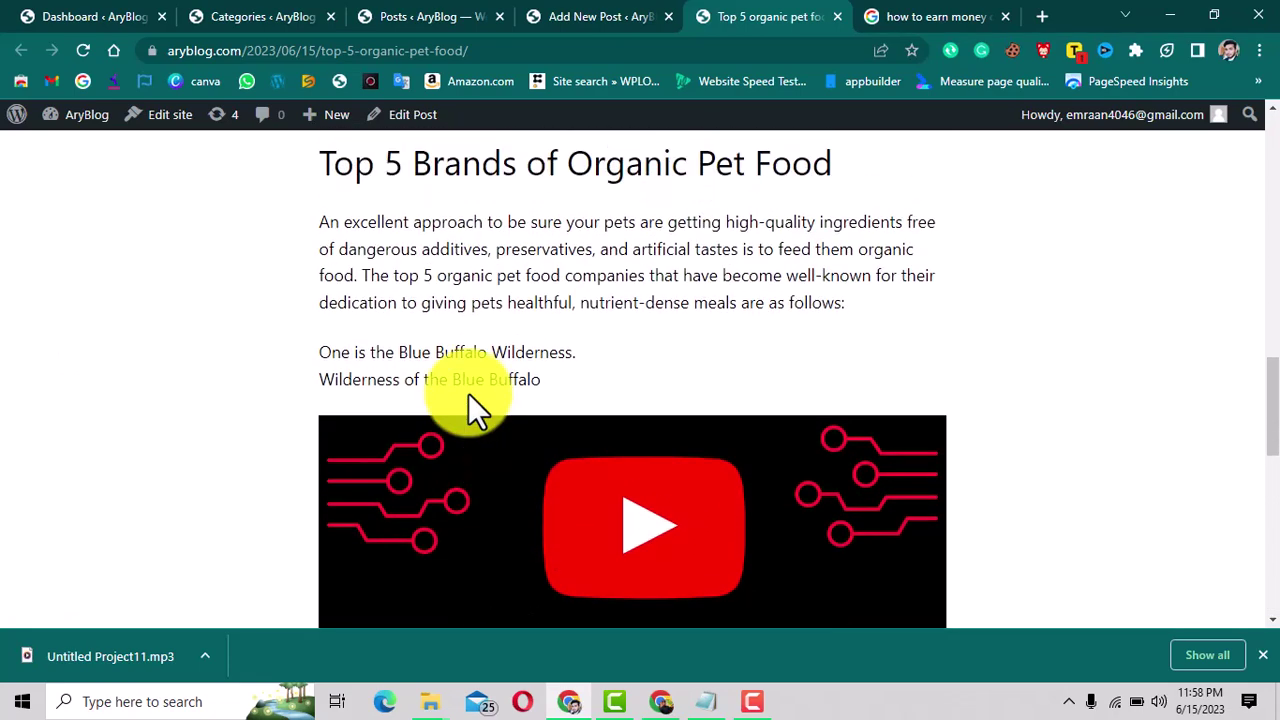
pyautogui.scroll(2, 470, 395)
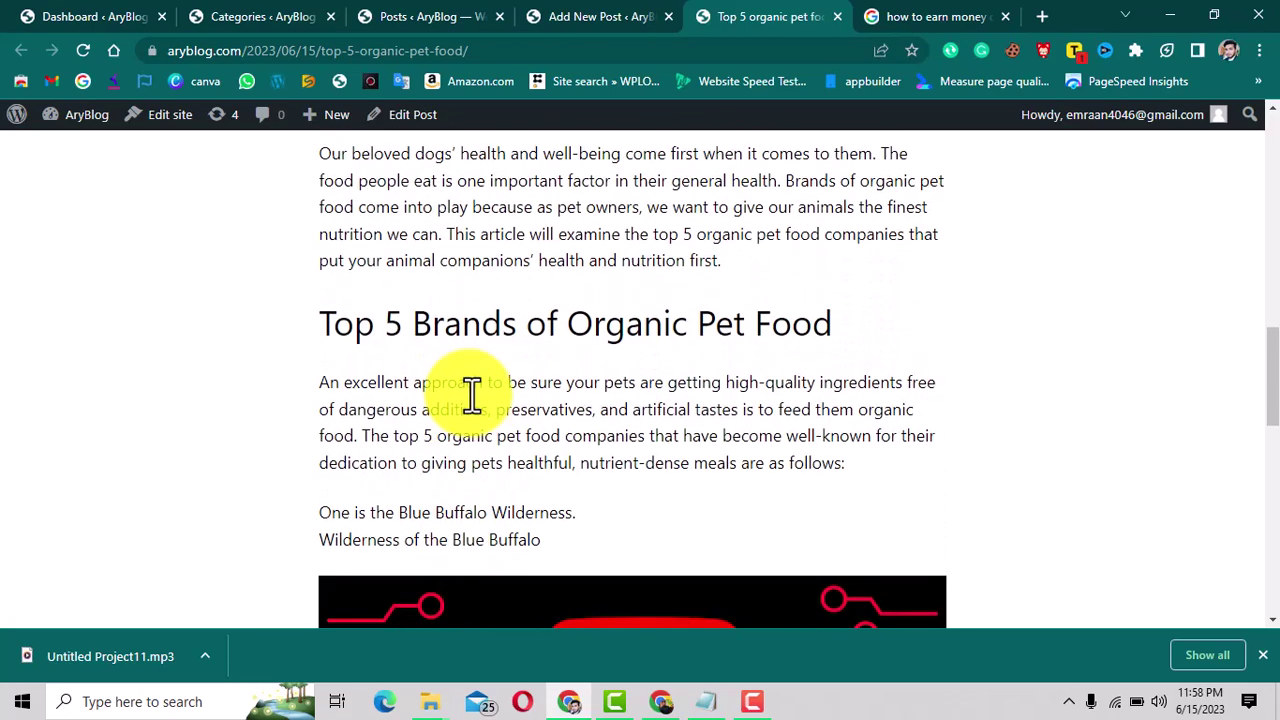
pyautogui.scroll(3, 470, 395)
pyautogui.scroll(1, 468, 410)
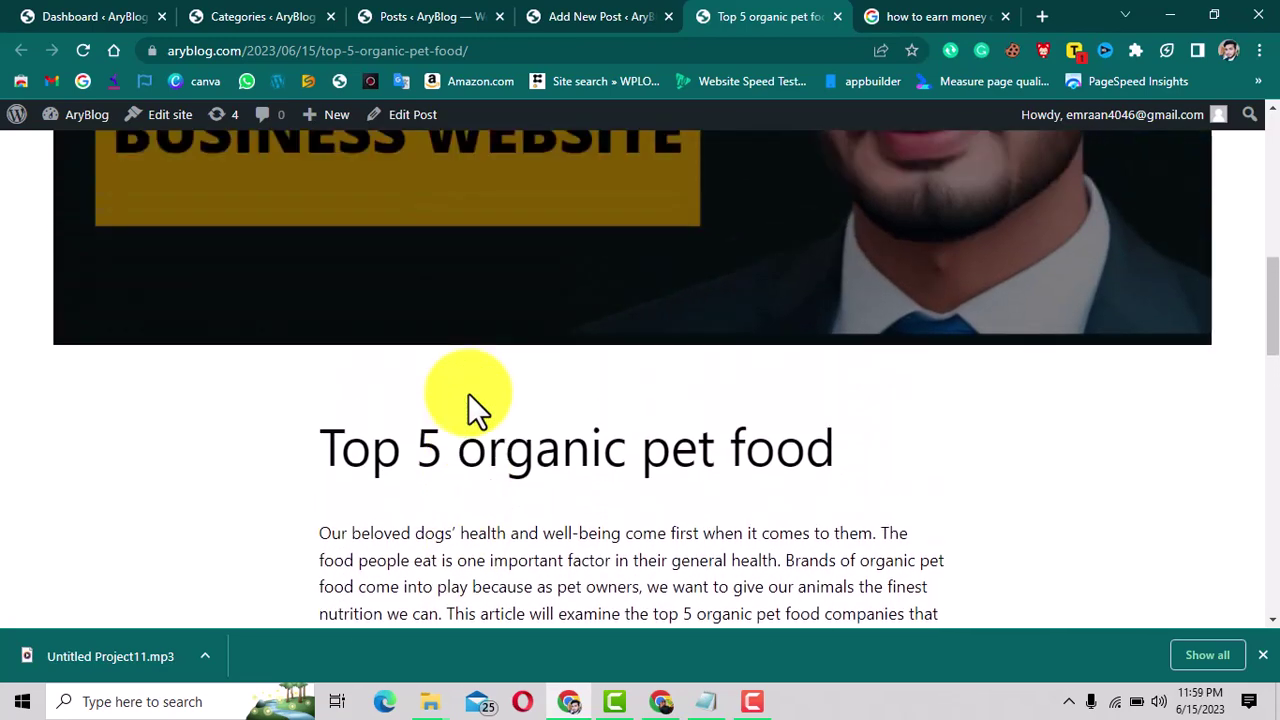
pyautogui.scroll(1, 468, 393)
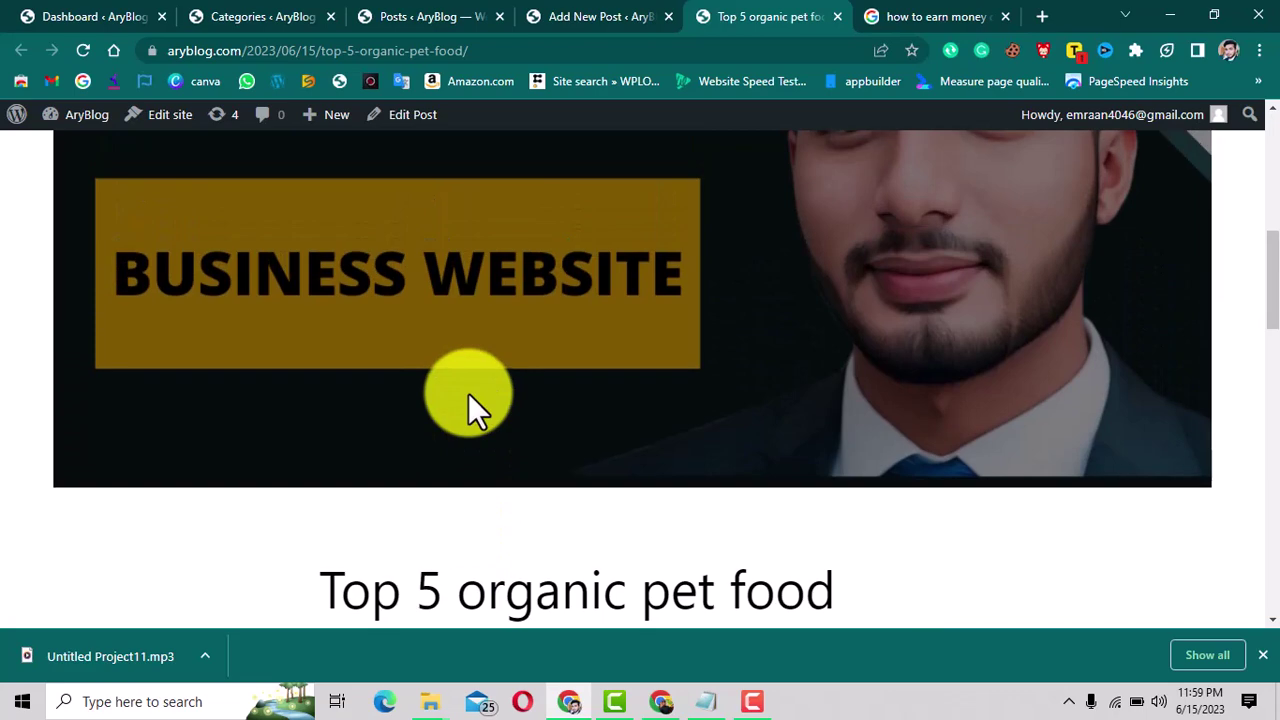
pyautogui.scroll(1, 545, 219)
pyautogui.click(578, 17)
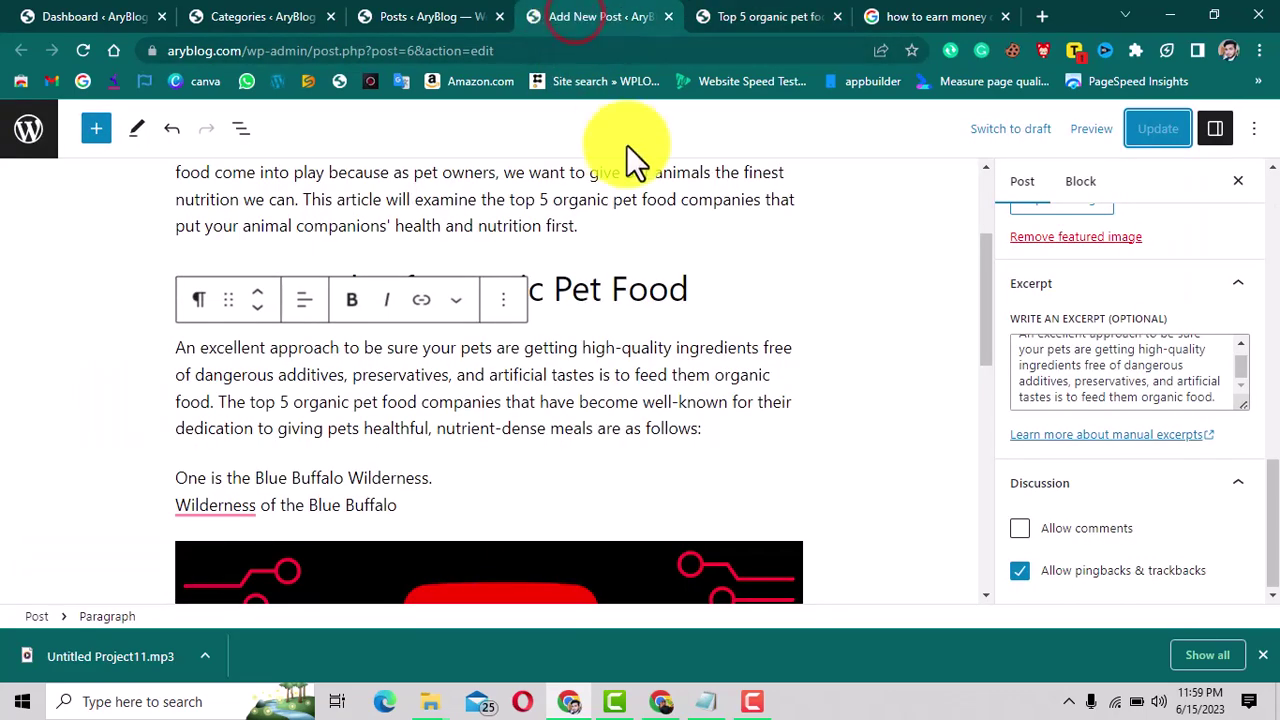
# Collapse Discussion settings and open the block inserter below the Blue Buffalo Wilderness paragraph.
pyautogui.scroll(-2, 637, 365)
pyautogui.scroll(3, 634, 366)
pyautogui.scroll(2, 1128, 371)
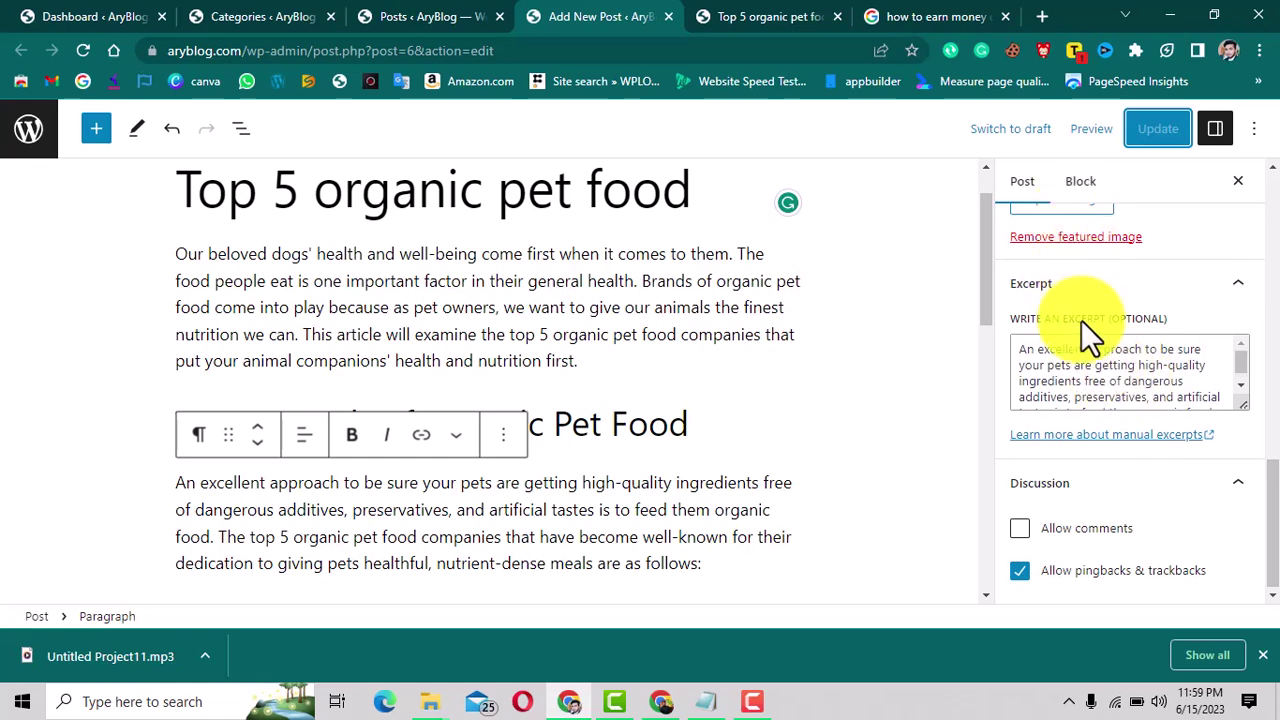
pyautogui.scroll(1, 1090, 358)
pyautogui.scroll(4, 1089, 362)
pyautogui.scroll(-4, 1089, 362)
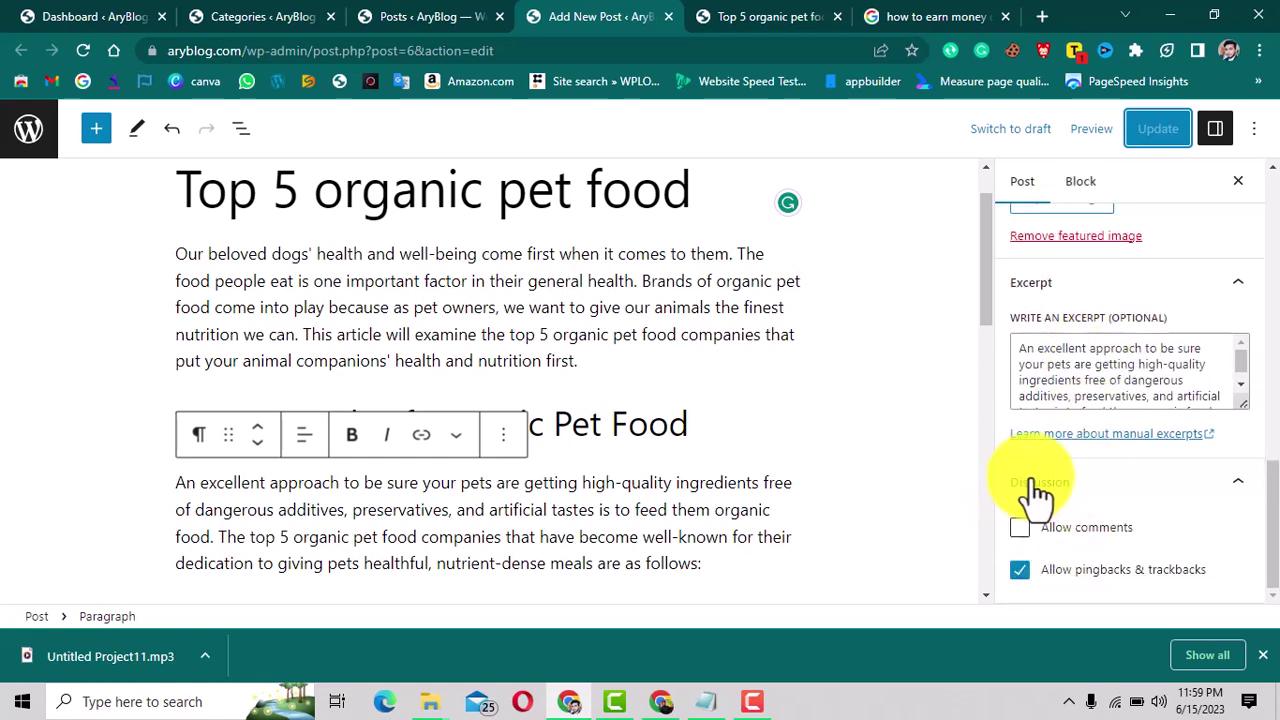
pyautogui.click(1160, 478)
pyautogui.scroll(-7, 710, 492)
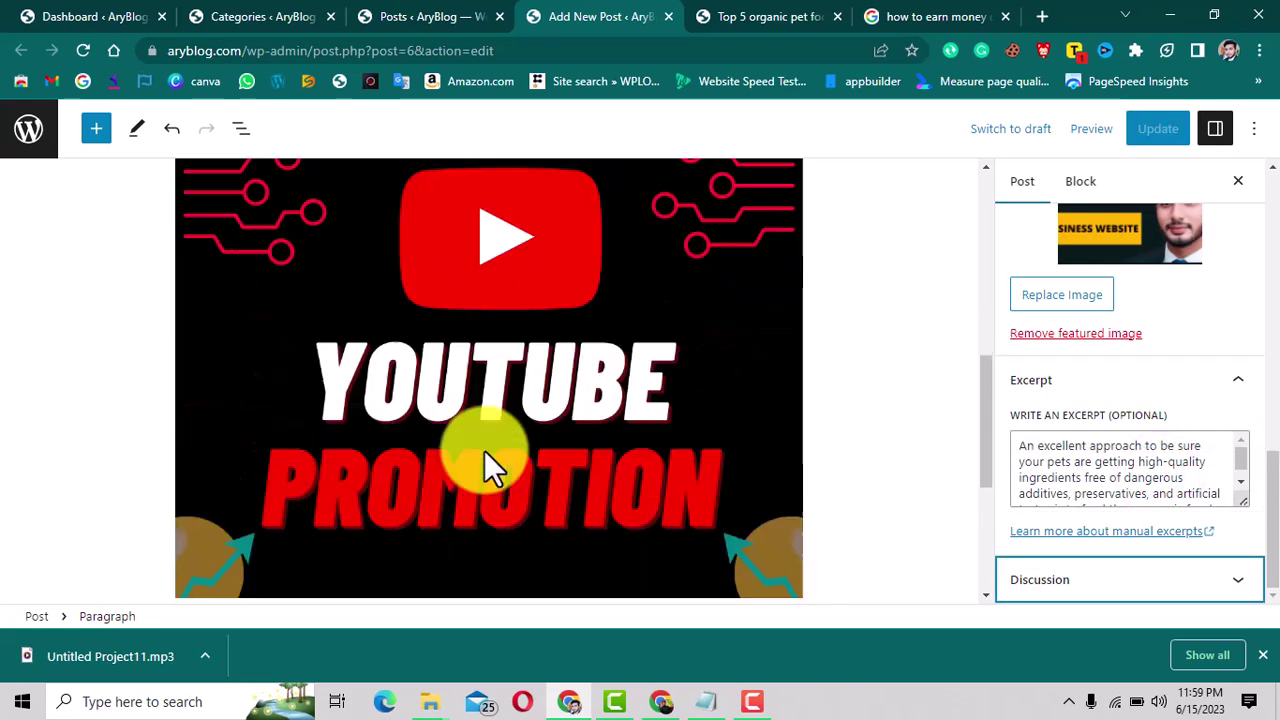
pyautogui.scroll(-2, 600, 490)
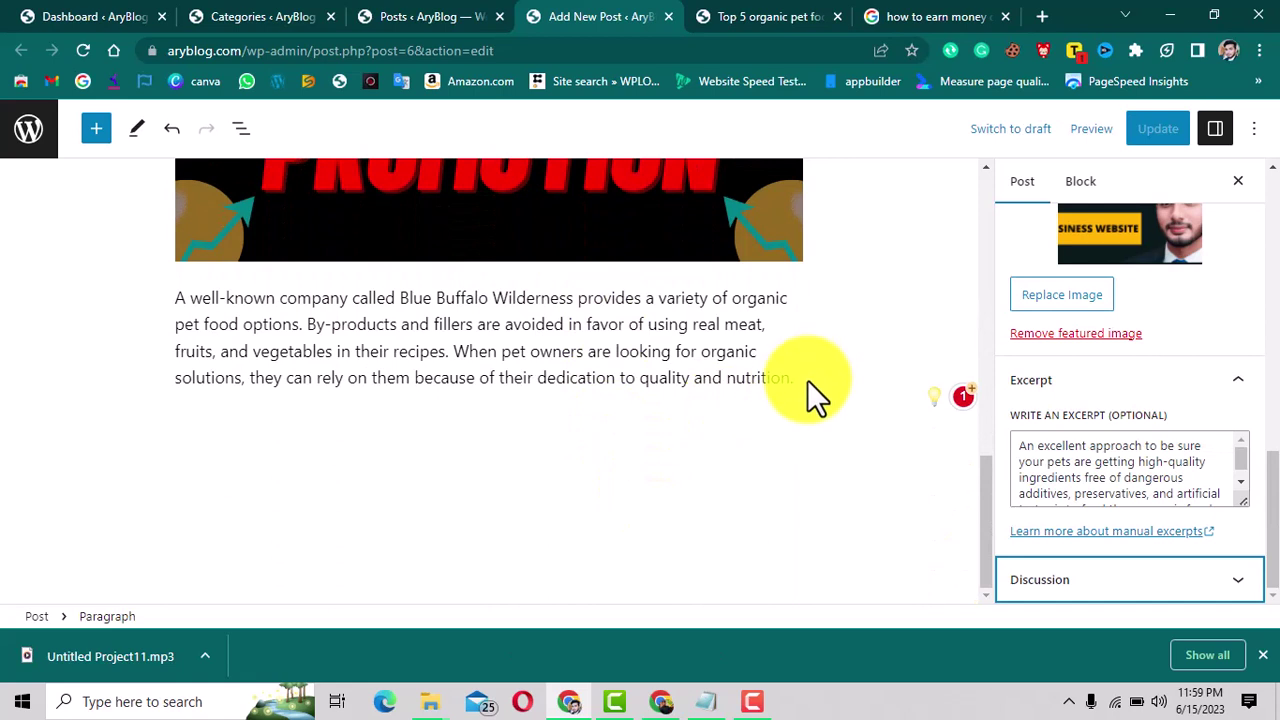
pyautogui.click(807, 388)
pyautogui.click(790, 426)
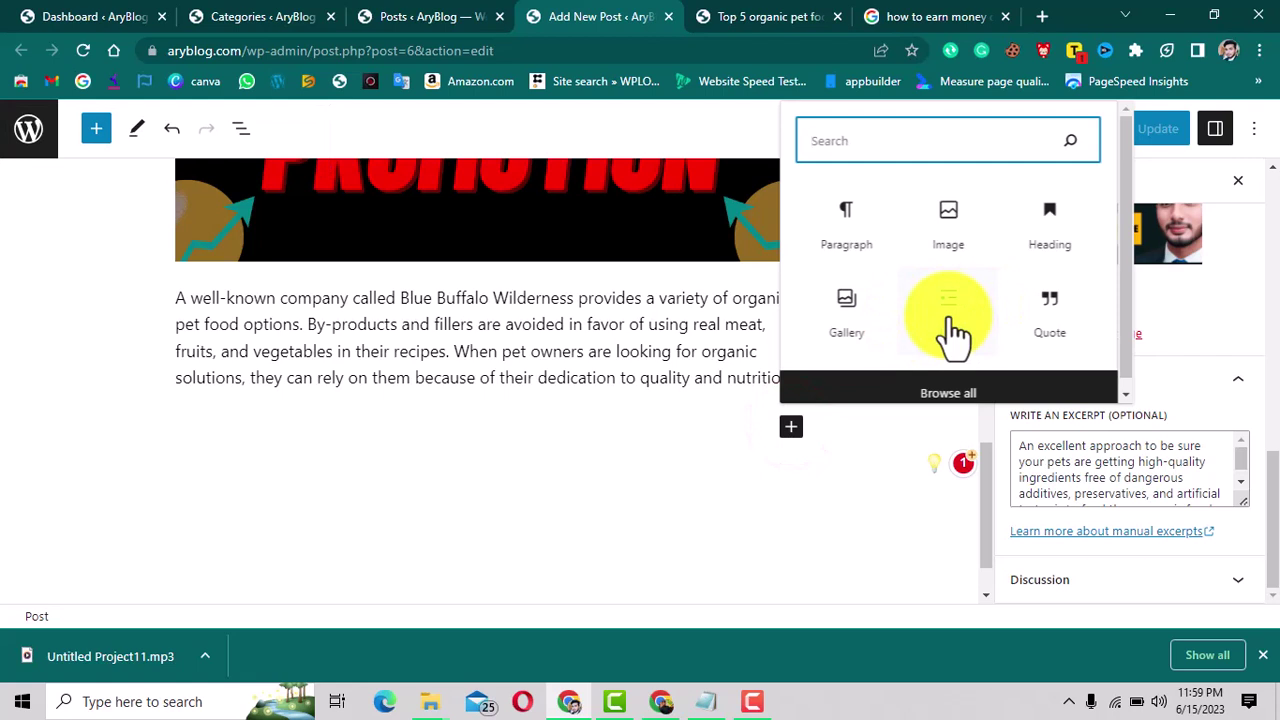
# Add a bulleted list with items 'kjdksds', 'skdskdlll' and 'sls'.
pyautogui.click(950, 320)
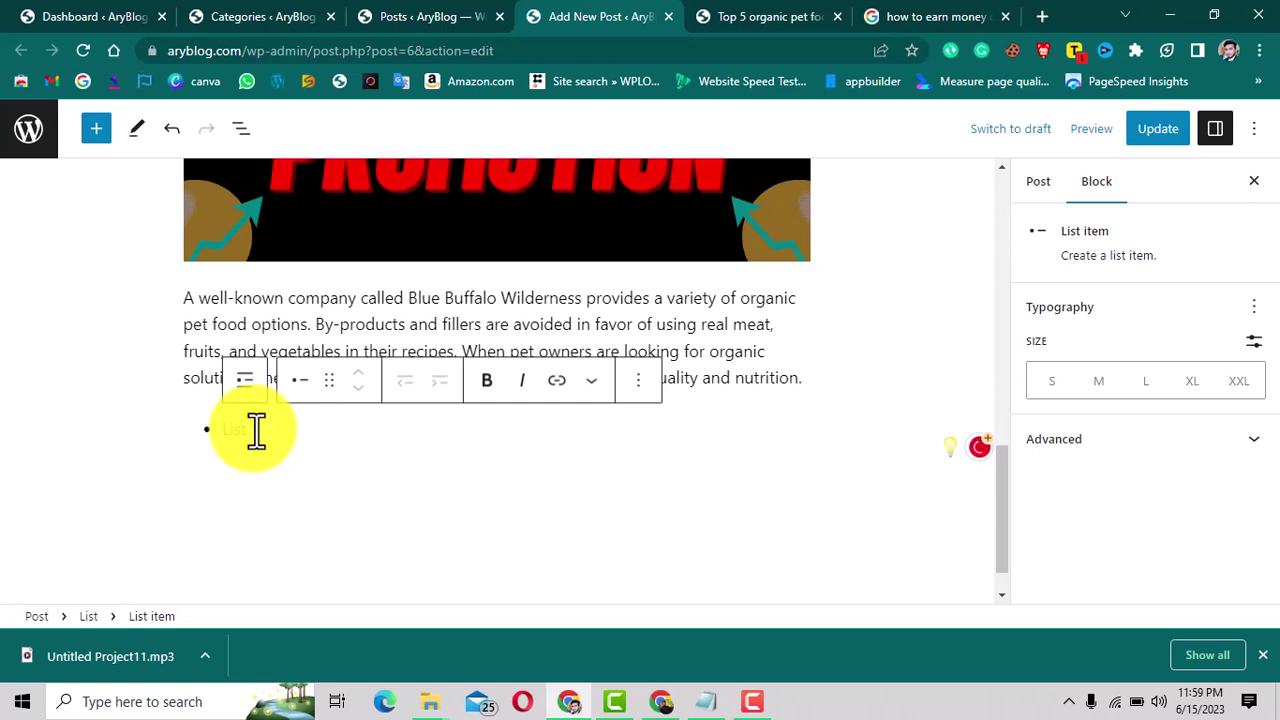
pyautogui.write('kjdksds')
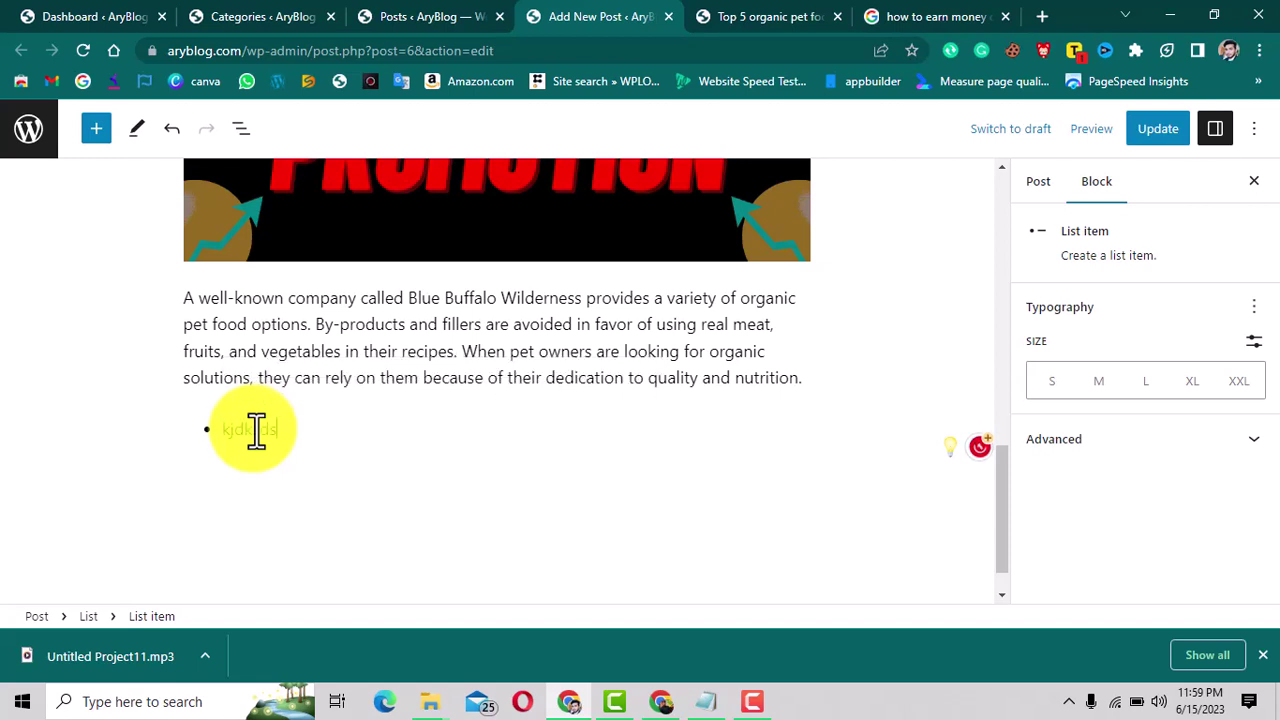
pyautogui.press('Return')
pyautogui.write('sk')
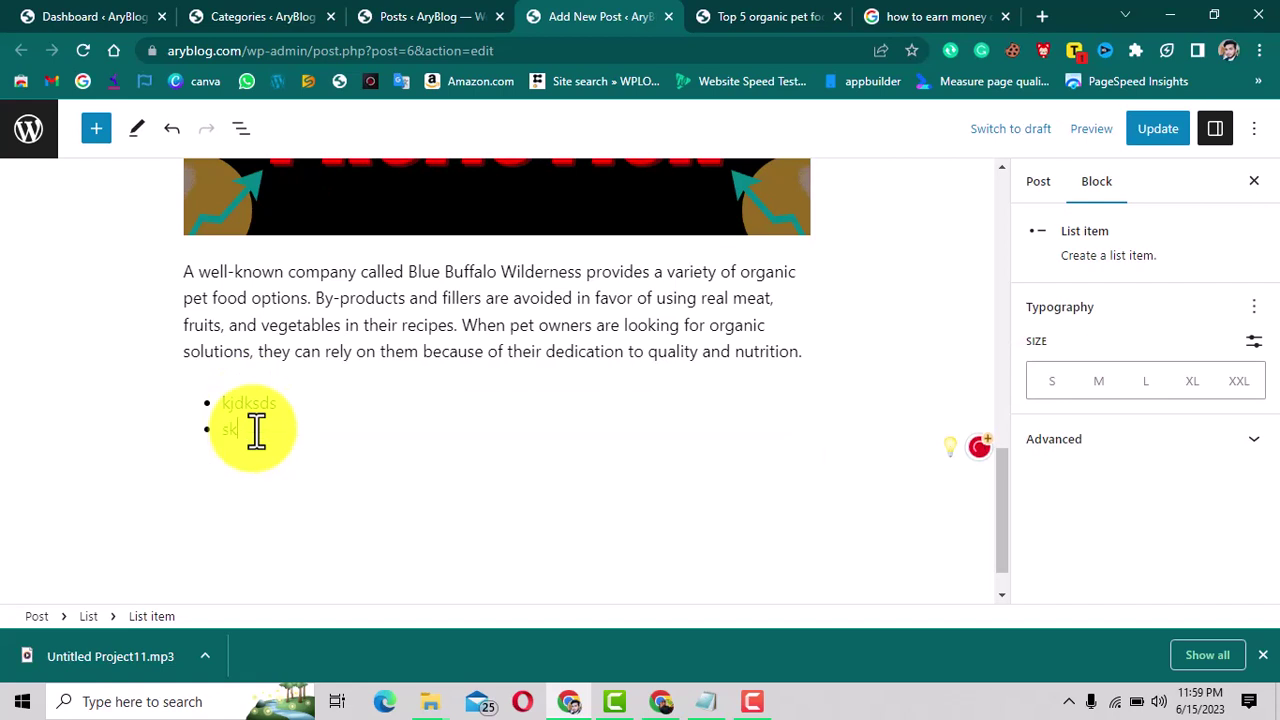
pyautogui.write('dskdlll')
pyautogui.press('Return')
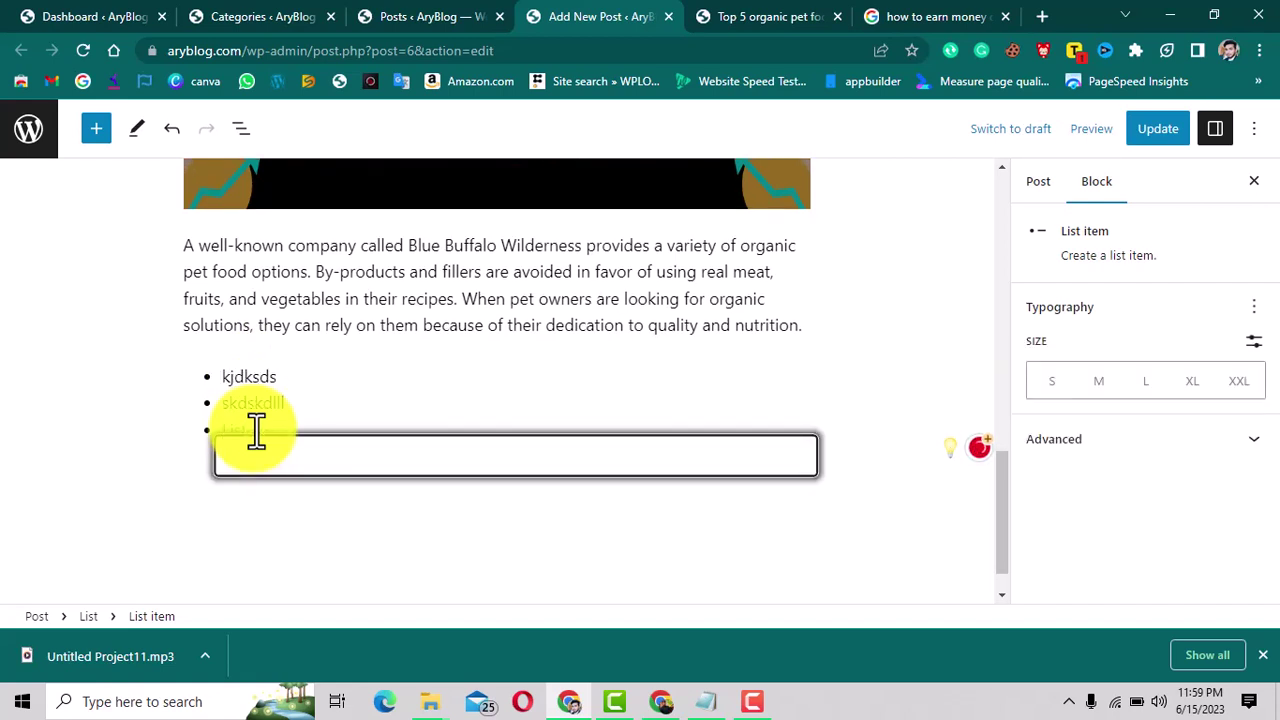
pyautogui.write('sls')
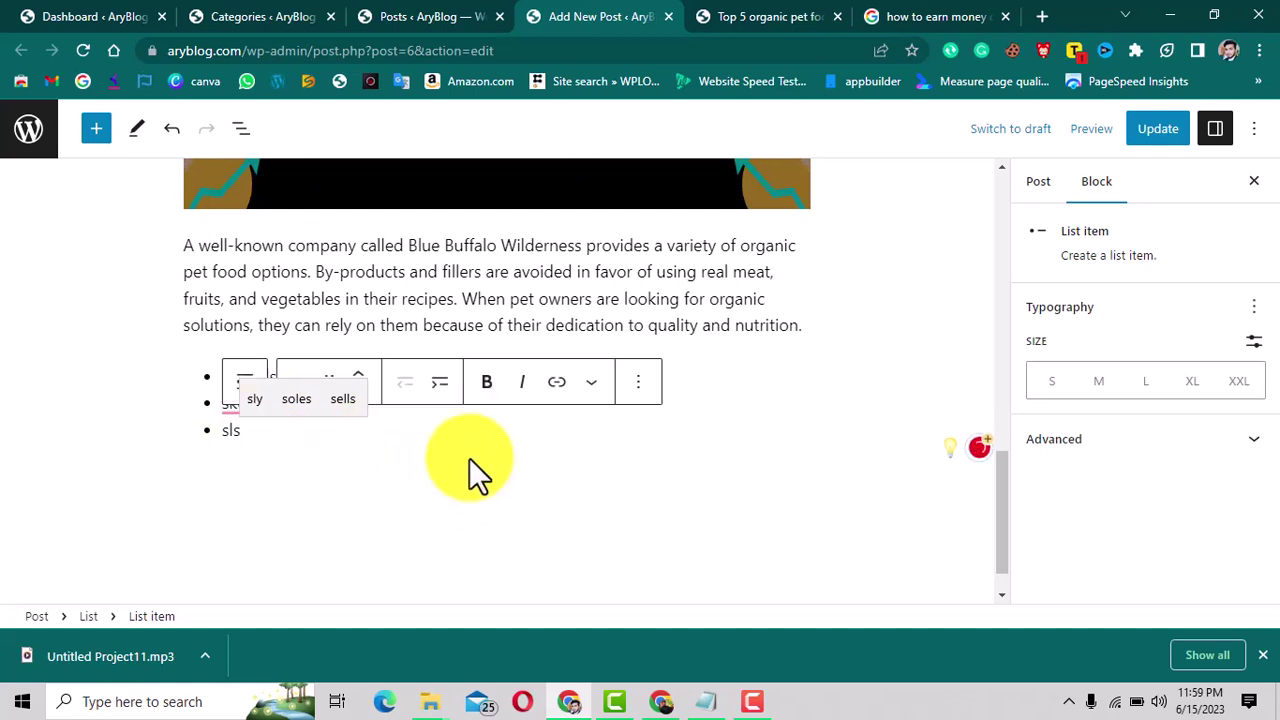
# Open the block chooser below the Top 5 Brands introduction paragraph.
pyautogui.scroll(3, 573, 268)
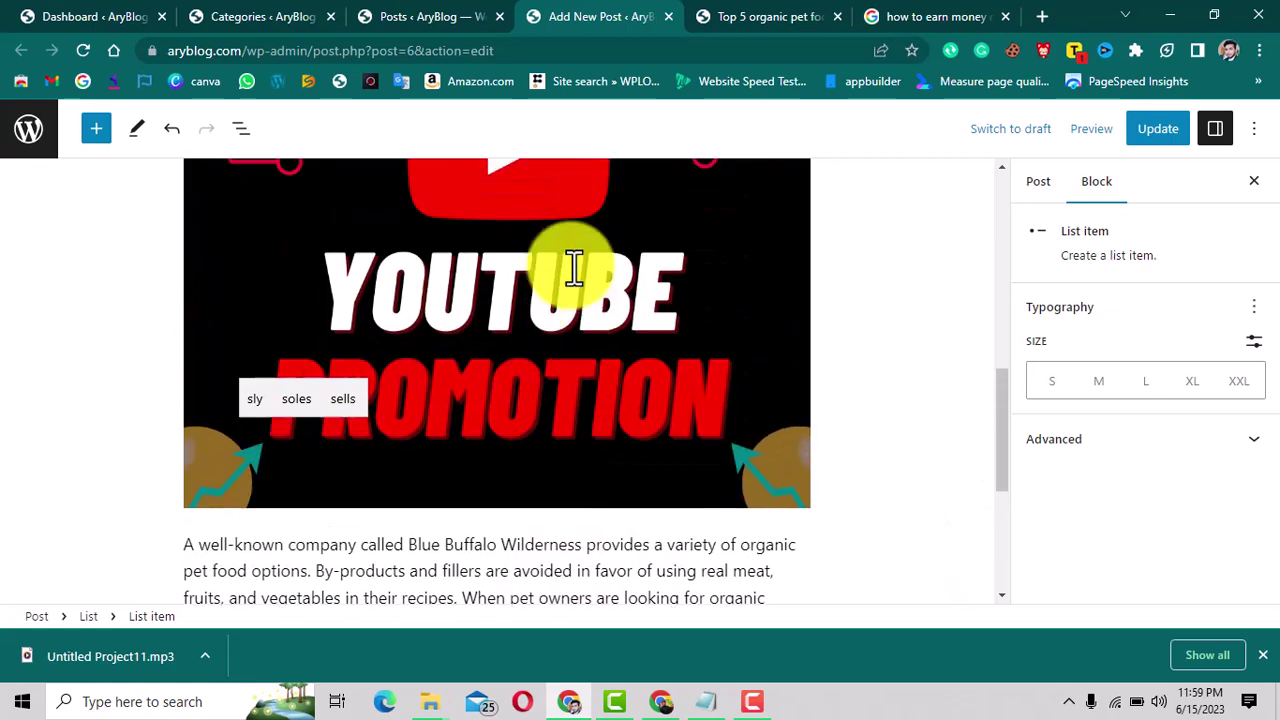
pyautogui.scroll(4, 573, 268)
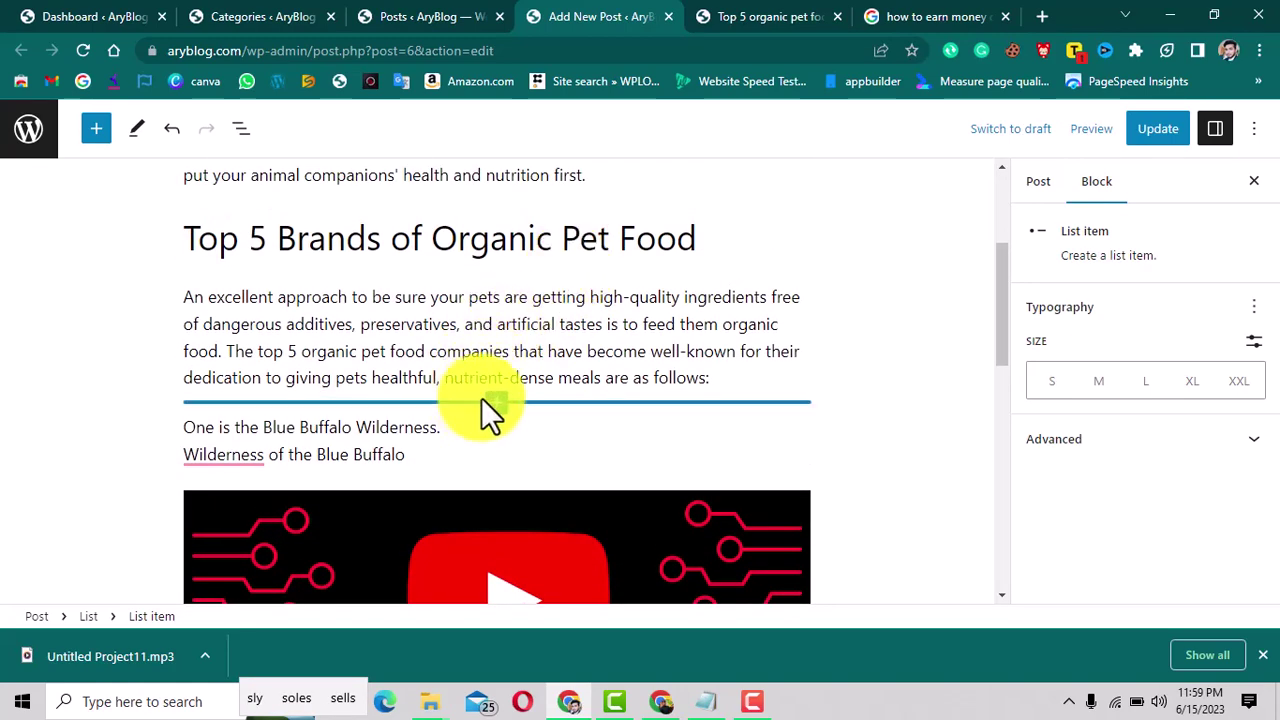
pyautogui.click(495, 402)
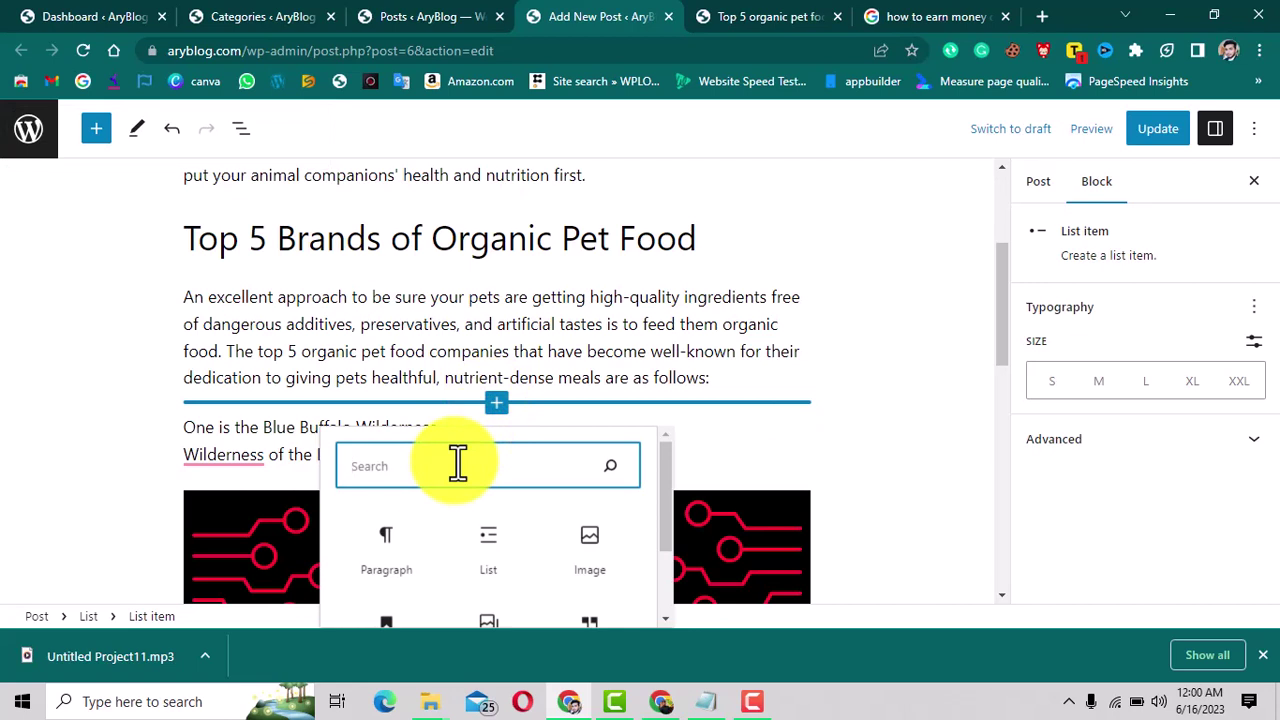
# Search 'but' in the inserter, add a Buttons block, and label the button 'Contact us'.
pyautogui.write('b')
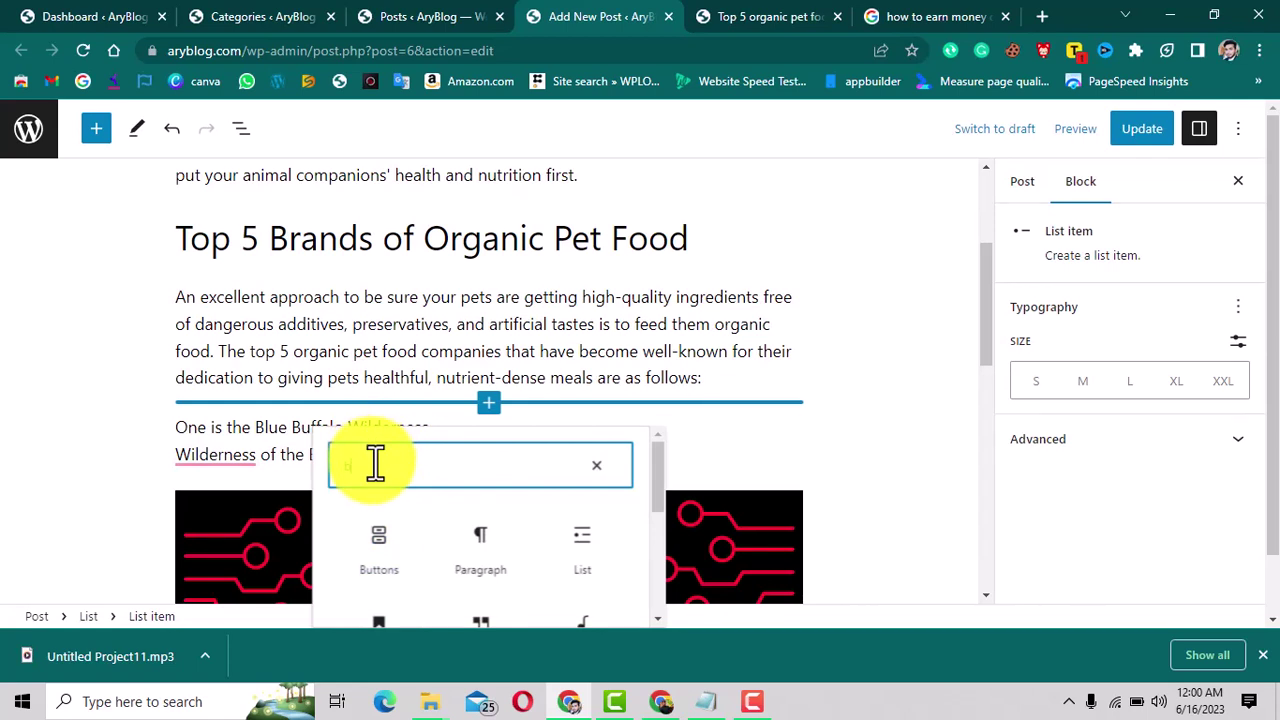
pyautogui.write('u')
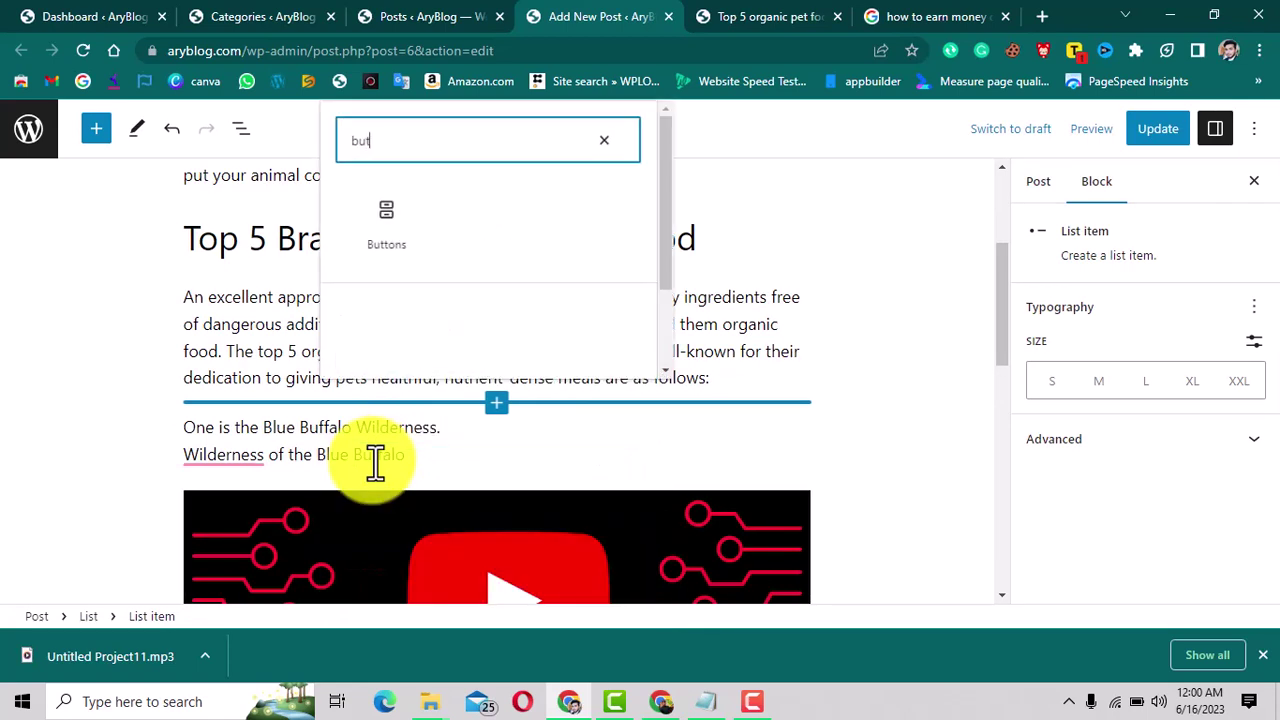
pyautogui.write('t')
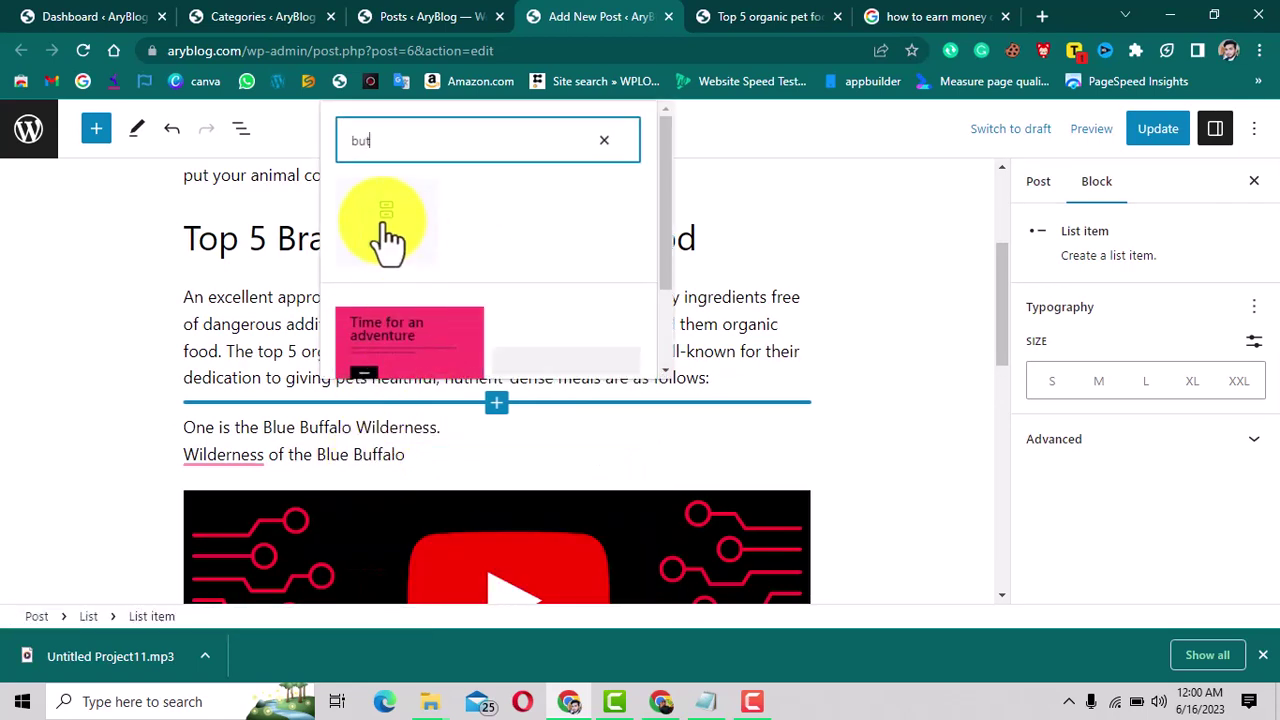
pyautogui.click(388, 238)
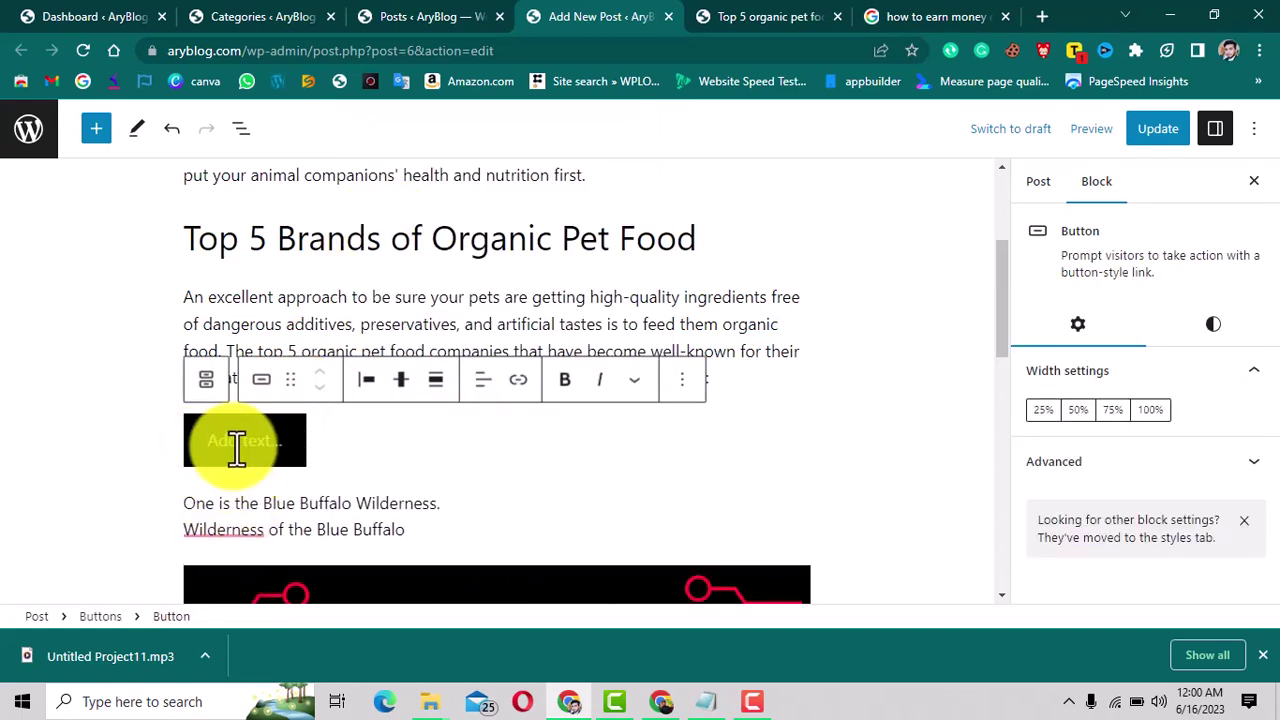
pyautogui.write('Contact')
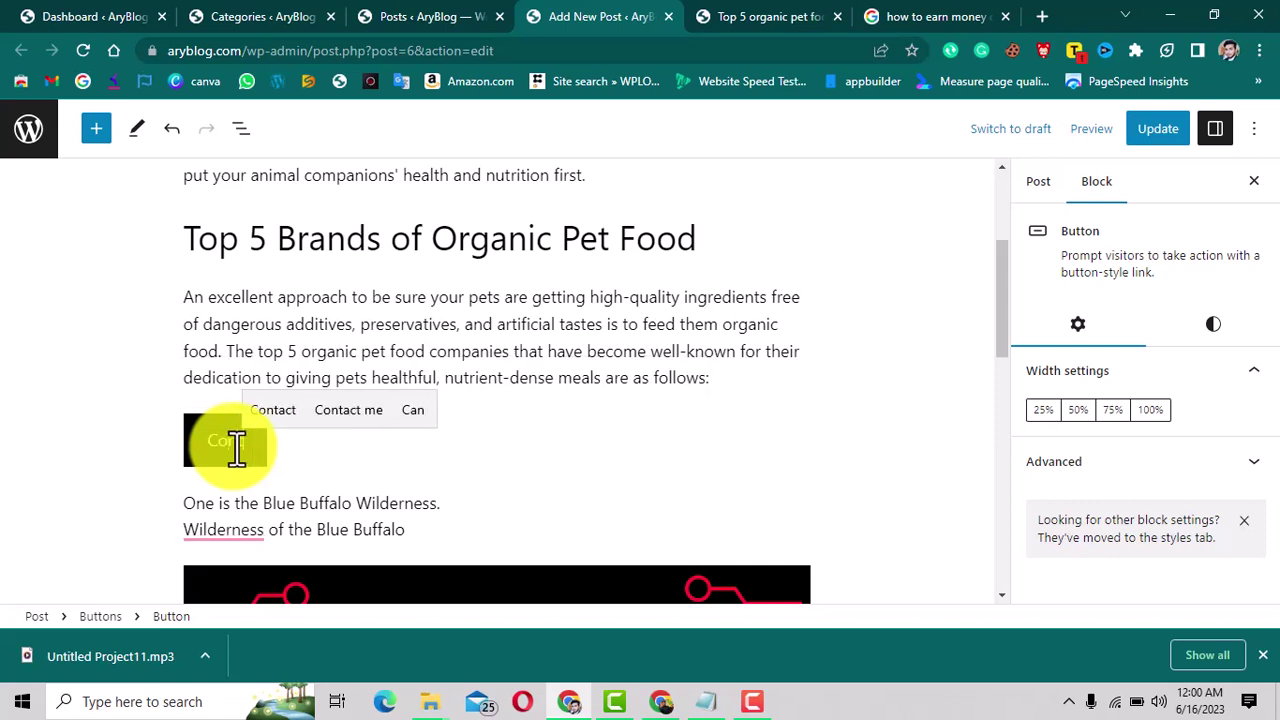
pyautogui.write(' us')
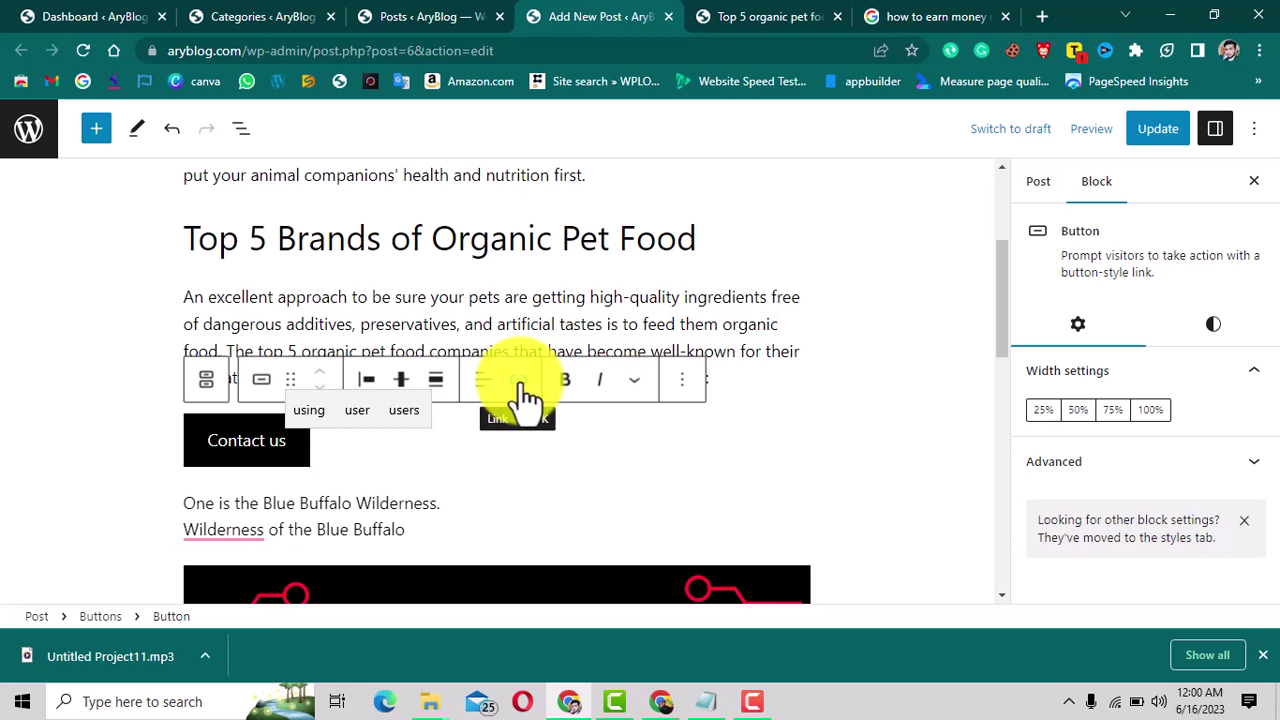
# Link the Contact us button to the wa.me WhatsApp chat address for the contact number.
pyautogui.click(519, 381)
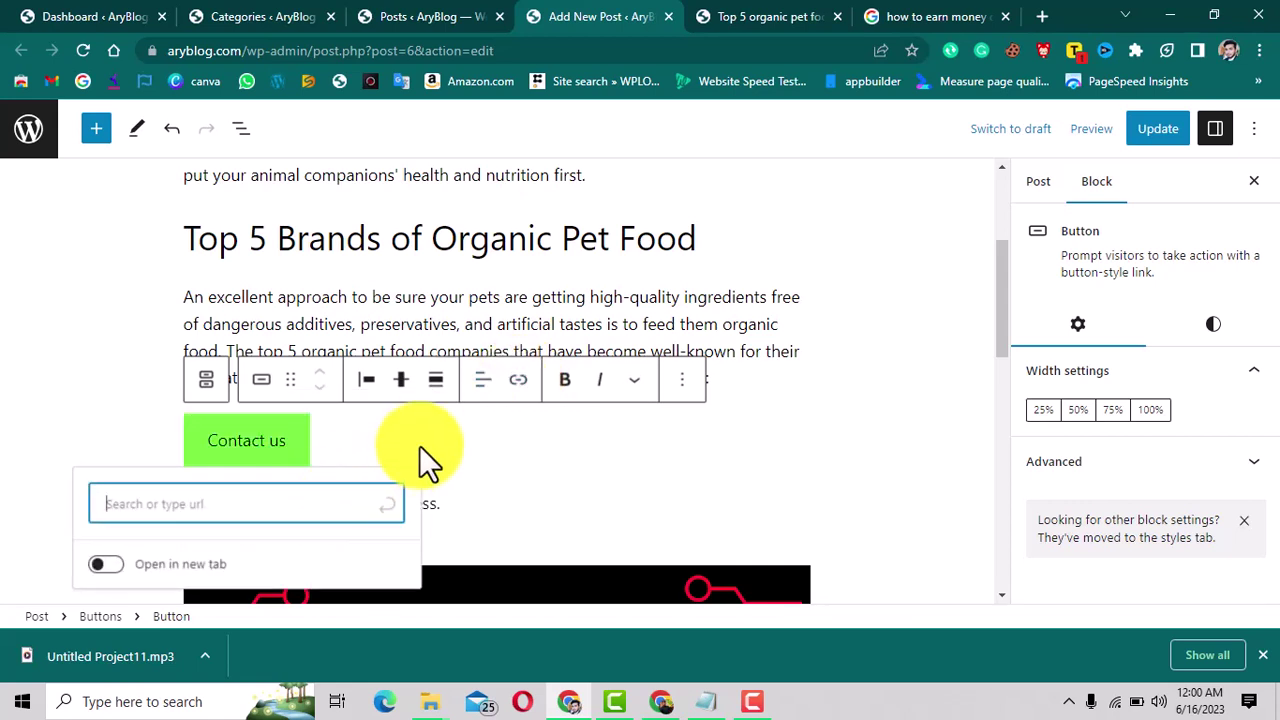
pyautogui.click(522, 381)
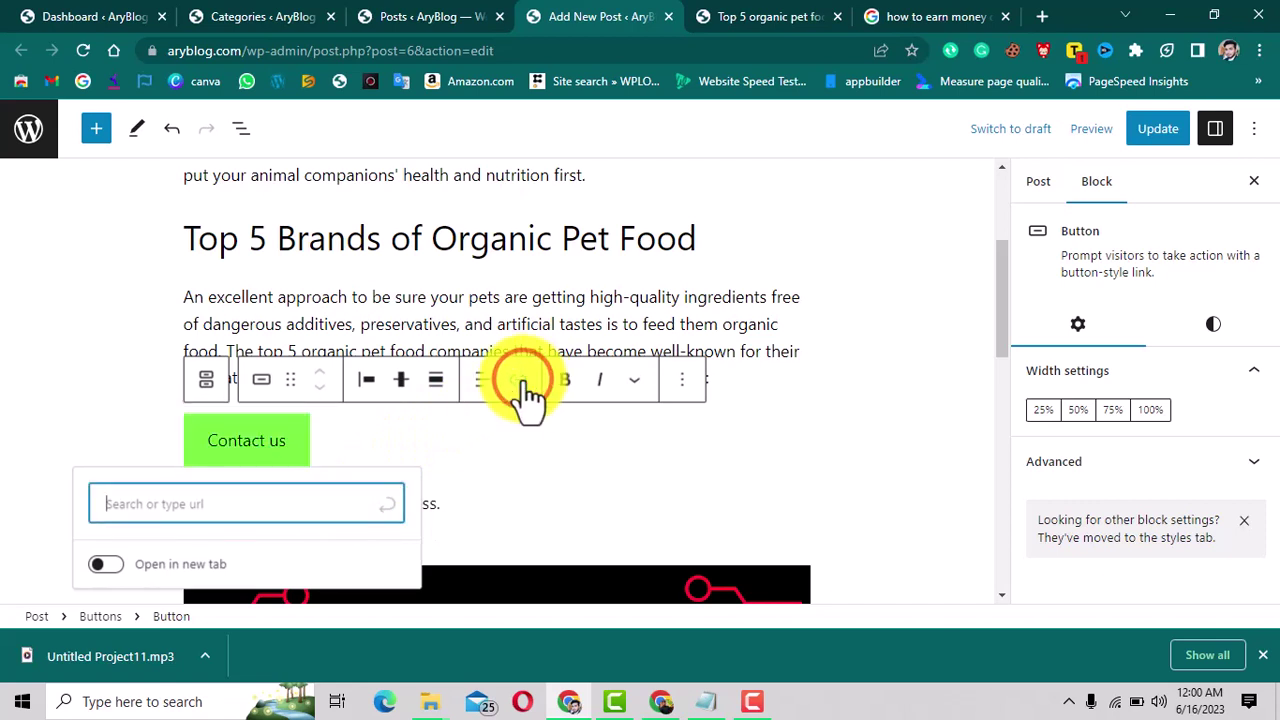
pyautogui.click(518, 381)
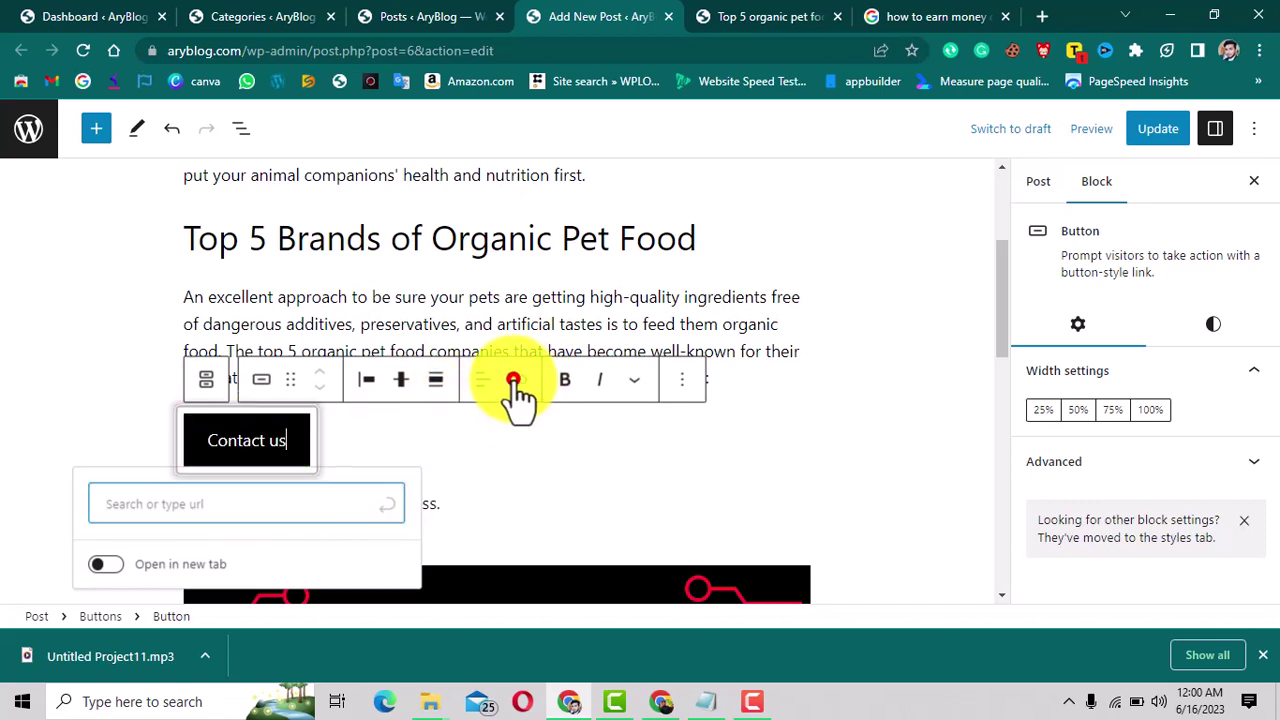
pyautogui.click(193, 507)
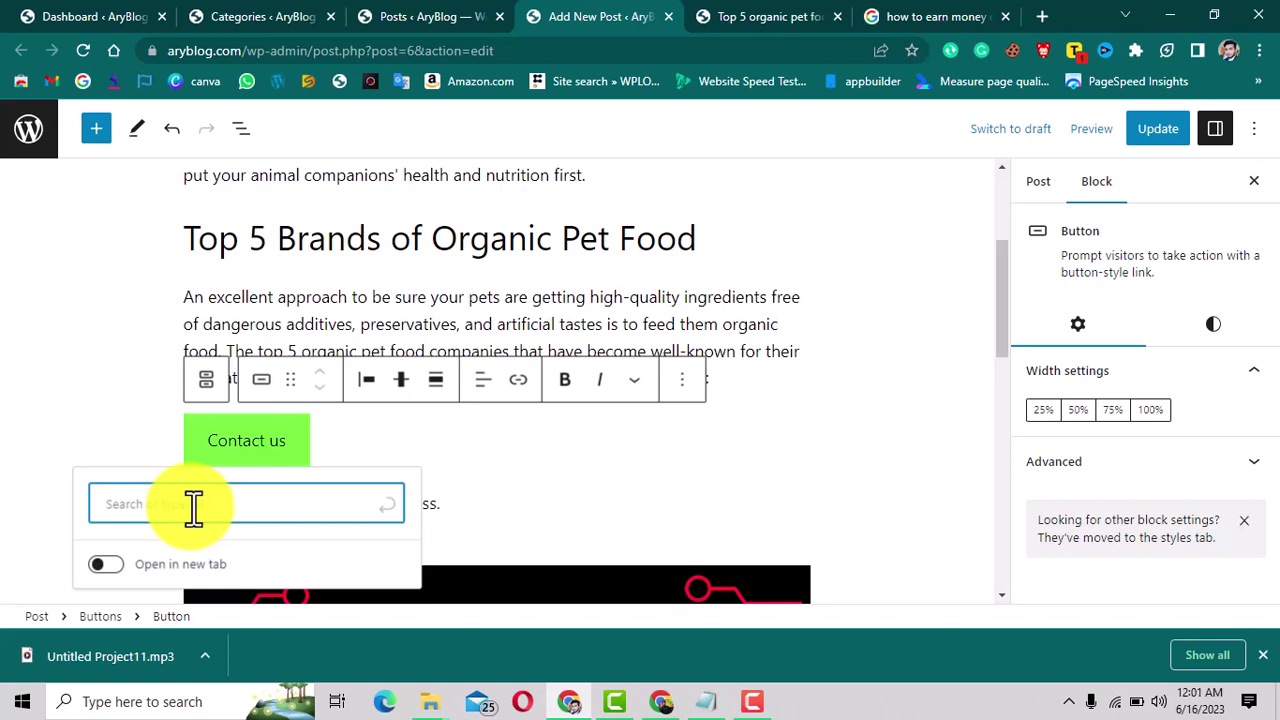
pyautogui.write('wa.me')
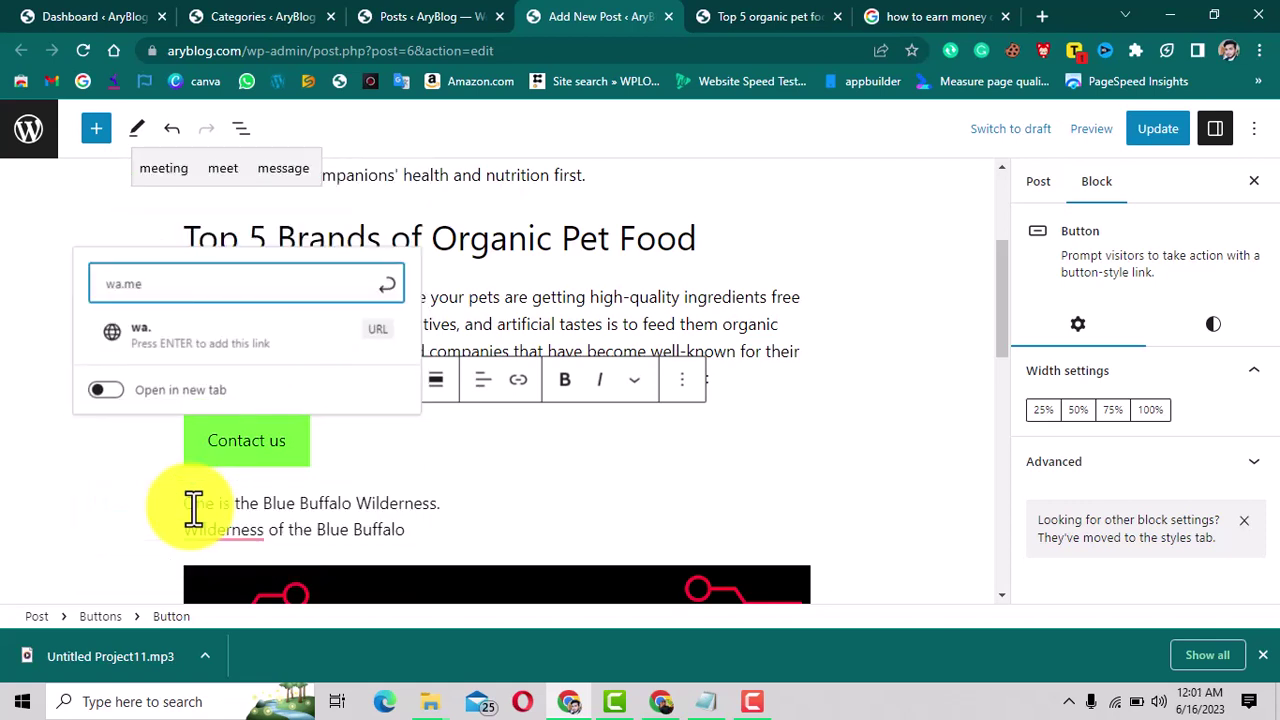
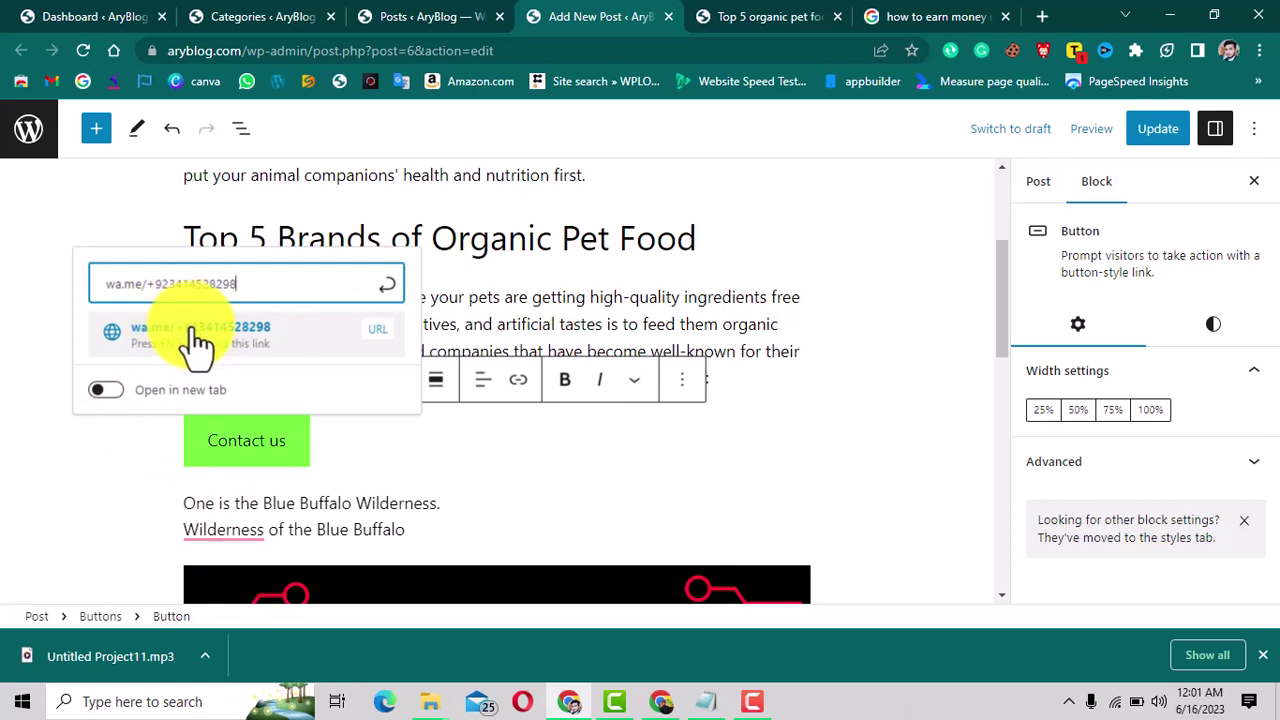
pyautogui.click(194, 332)
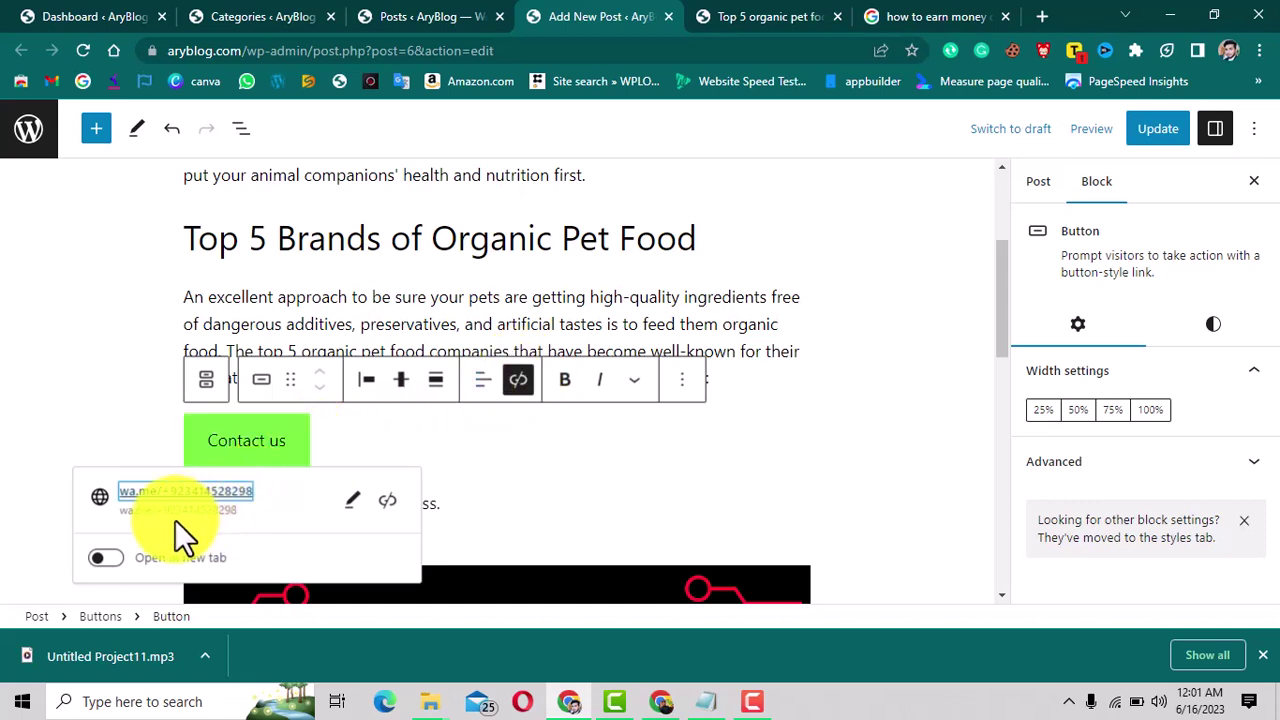
# Set the button link to open in a new tab and update the post.
pyautogui.click(104, 562)
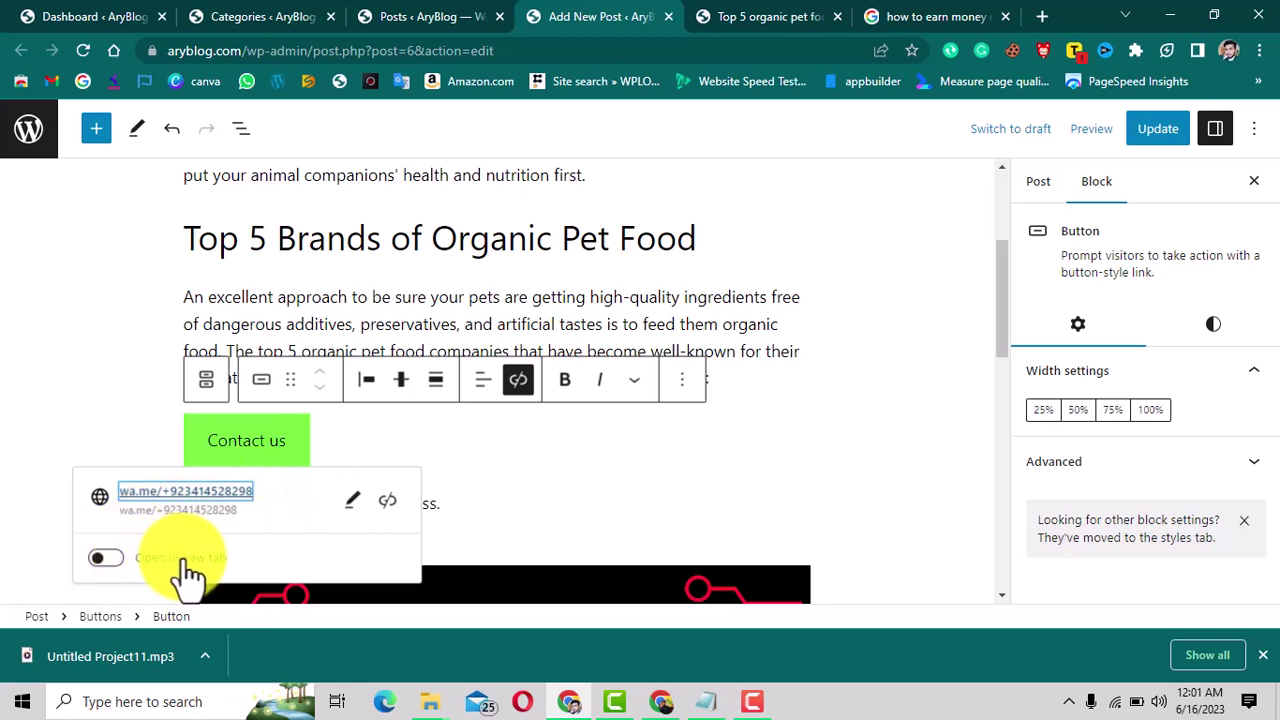
pyautogui.click(110, 562)
pyautogui.click(110, 562)
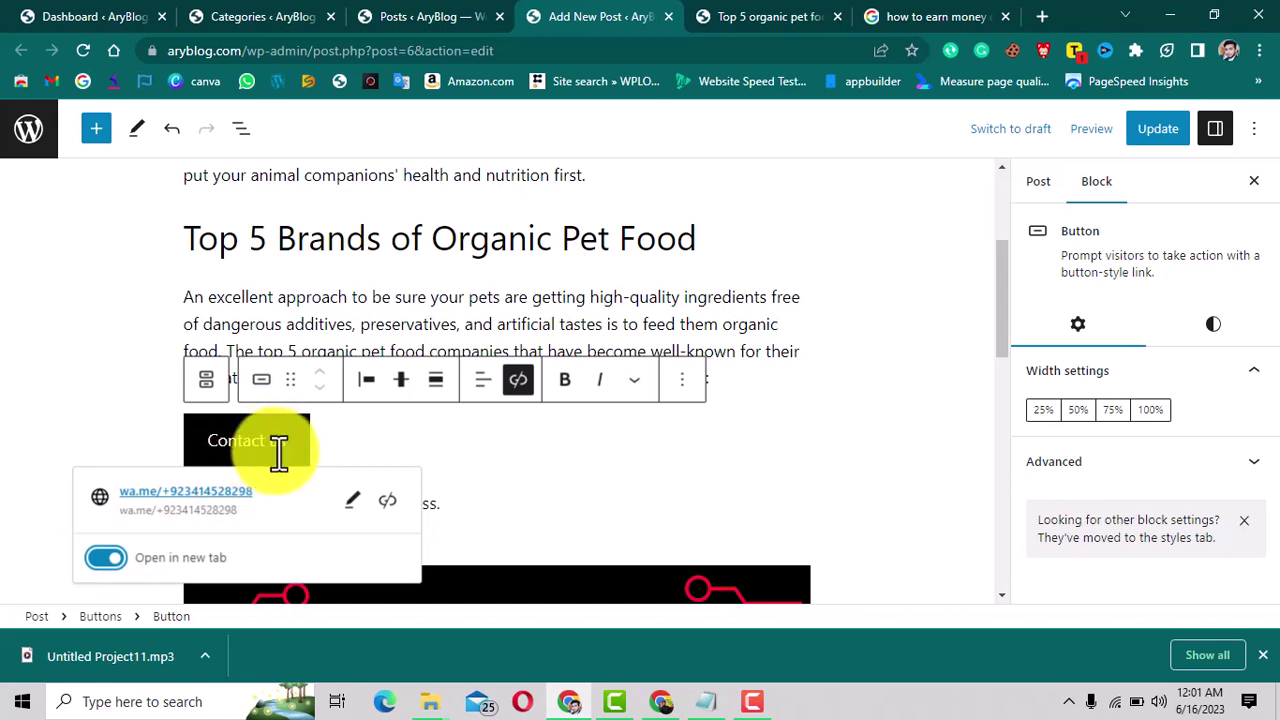
pyautogui.click(1160, 132)
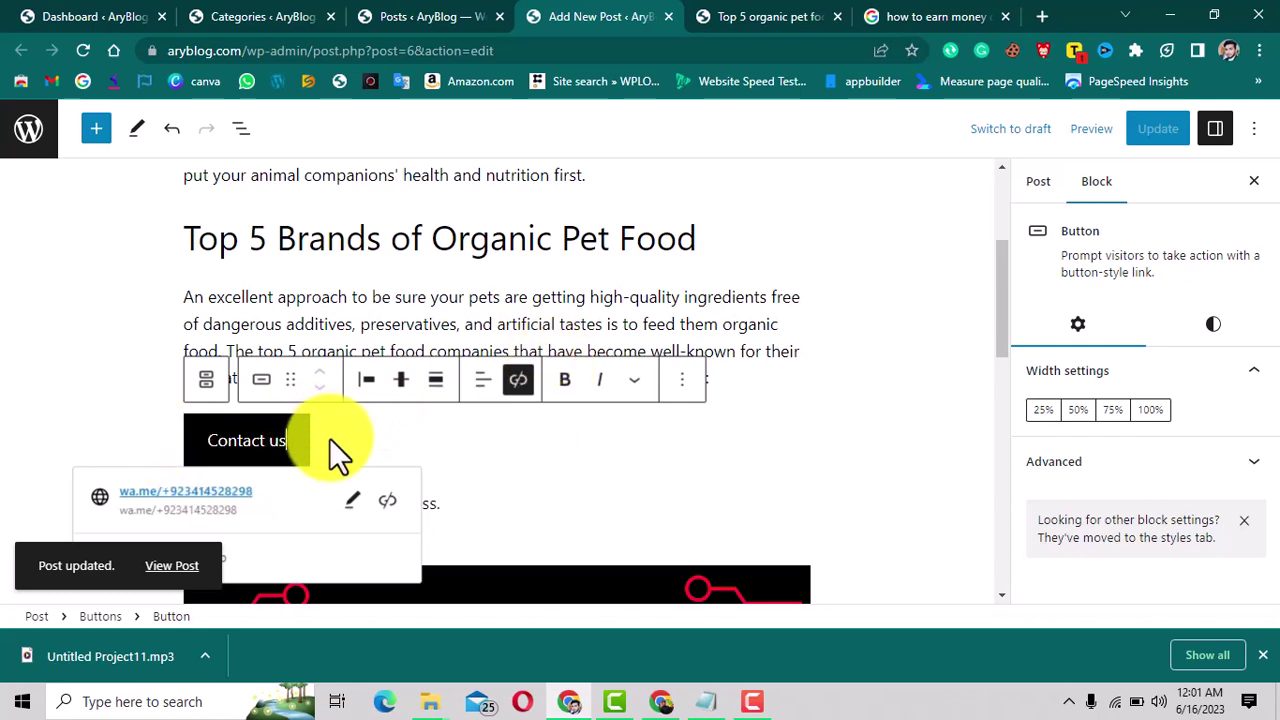
# Open the LinkedIn article about earning money online from the Google search results.
pyautogui.scroll(-5, 329, 439)
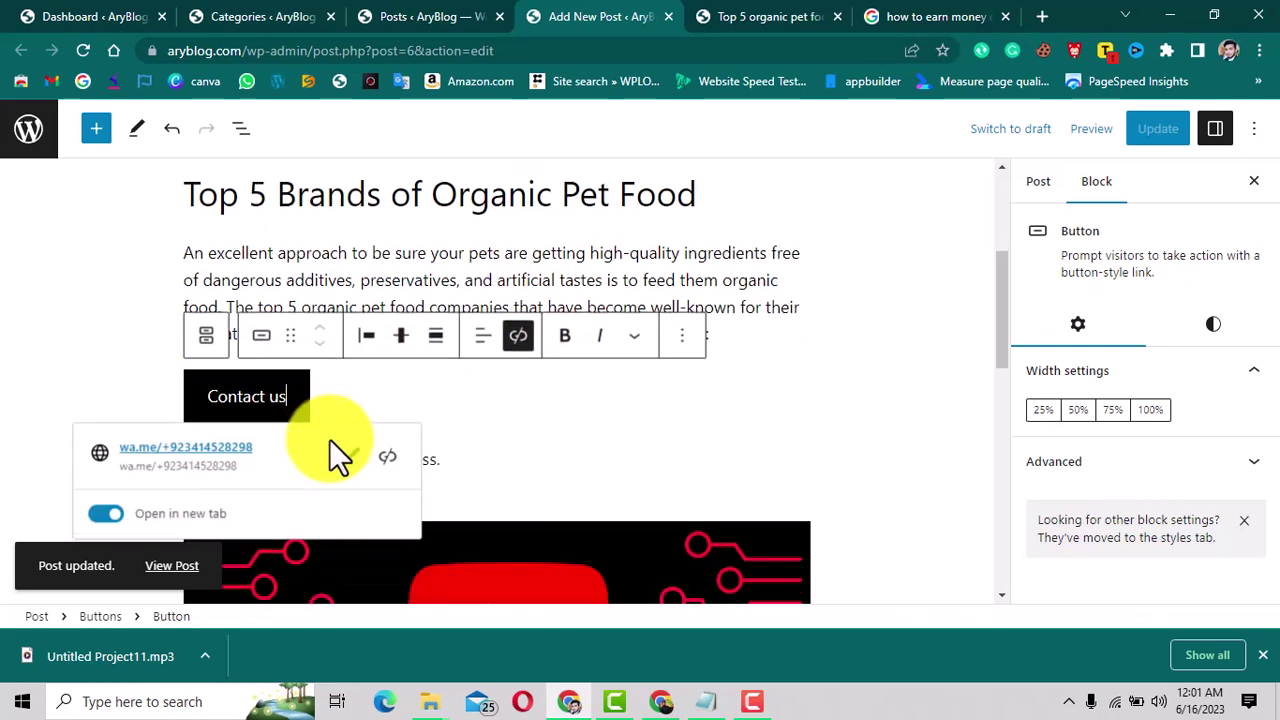
pyautogui.scroll(5, 329, 439)
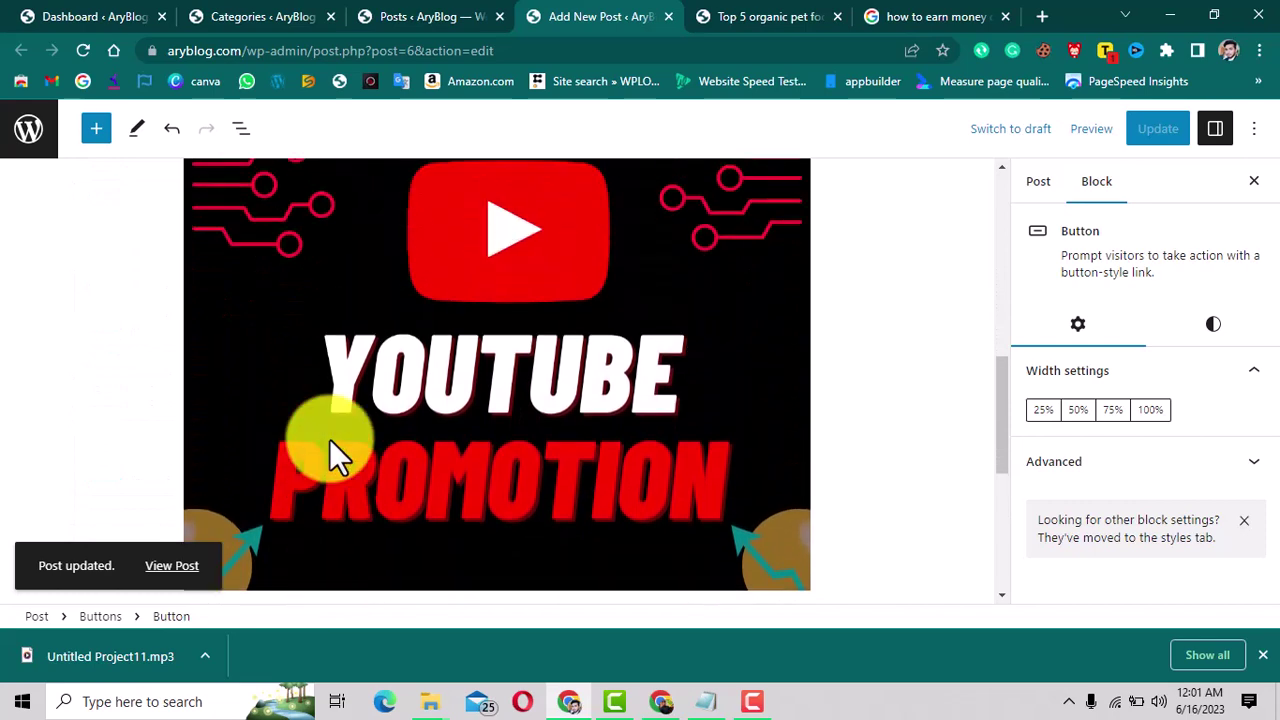
pyautogui.scroll(2, 478, 337)
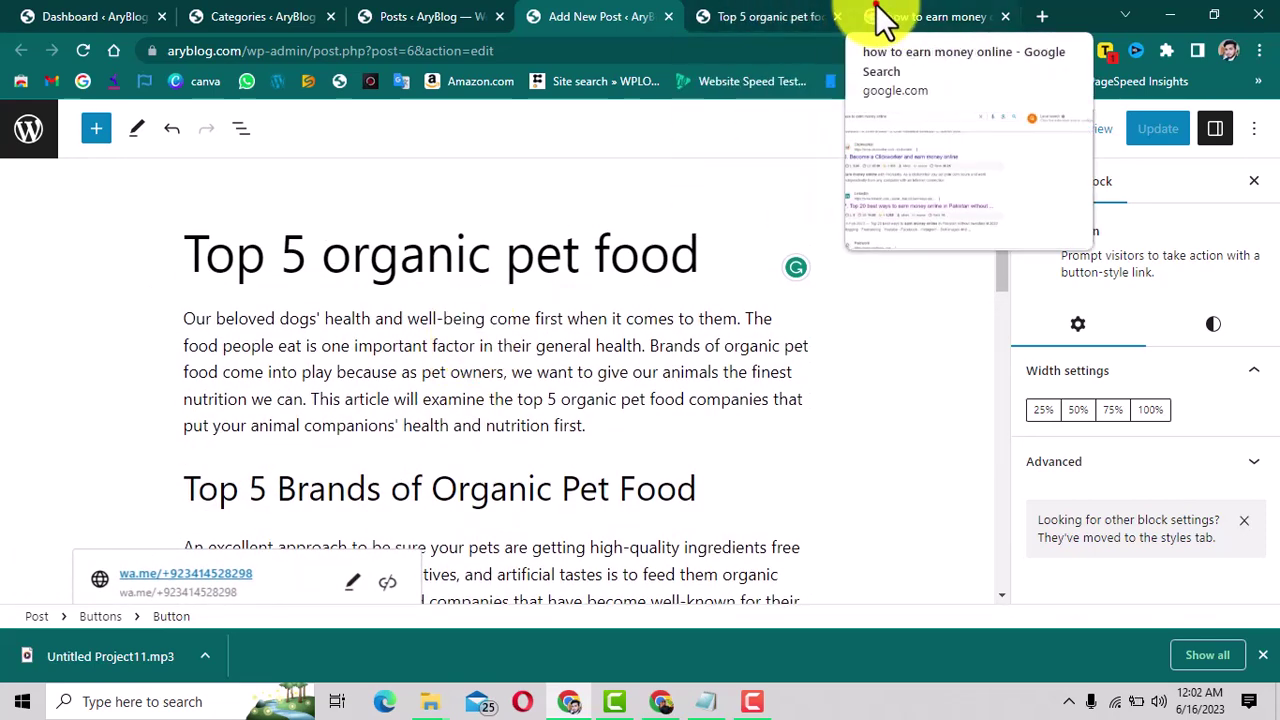
pyautogui.click(880, 15)
pyautogui.click(377, 449)
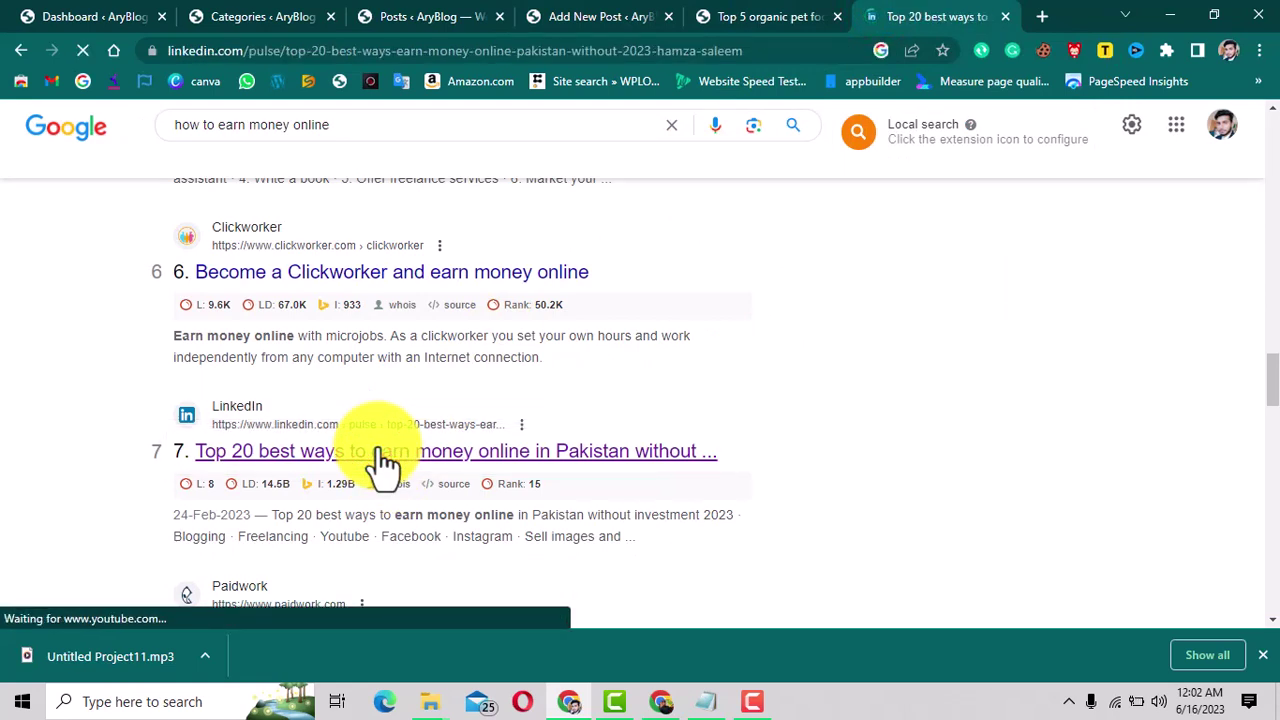
pyautogui.click(766, 16)
pyautogui.click(613, 10)
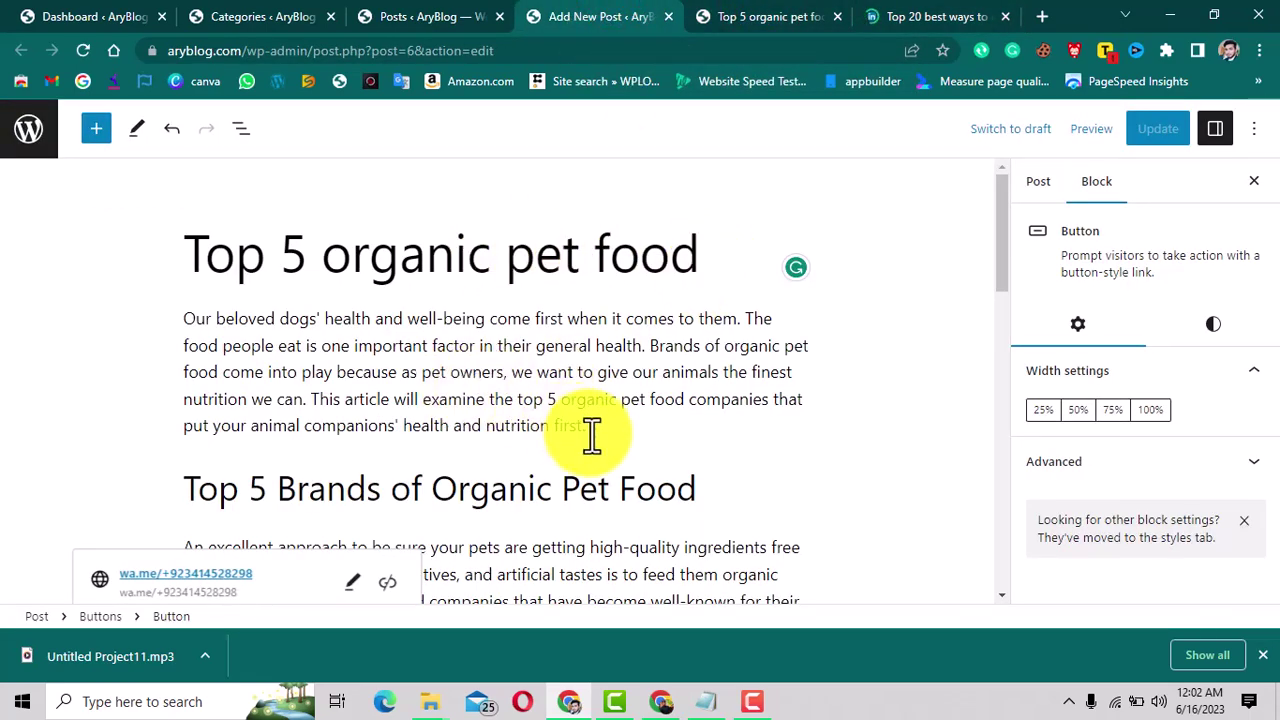
pyautogui.click(930, 16)
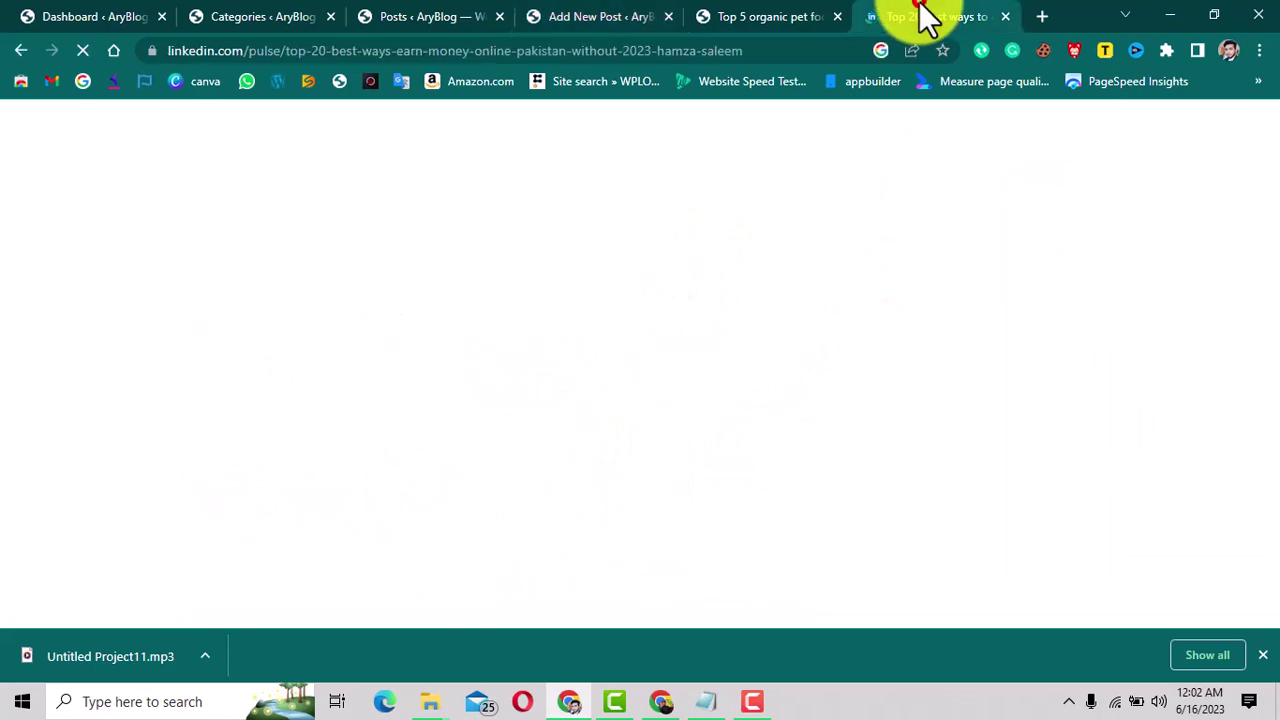
# Scroll through the article's numbered list and select a passage of its text.
pyautogui.scroll(-15, 686, 383)
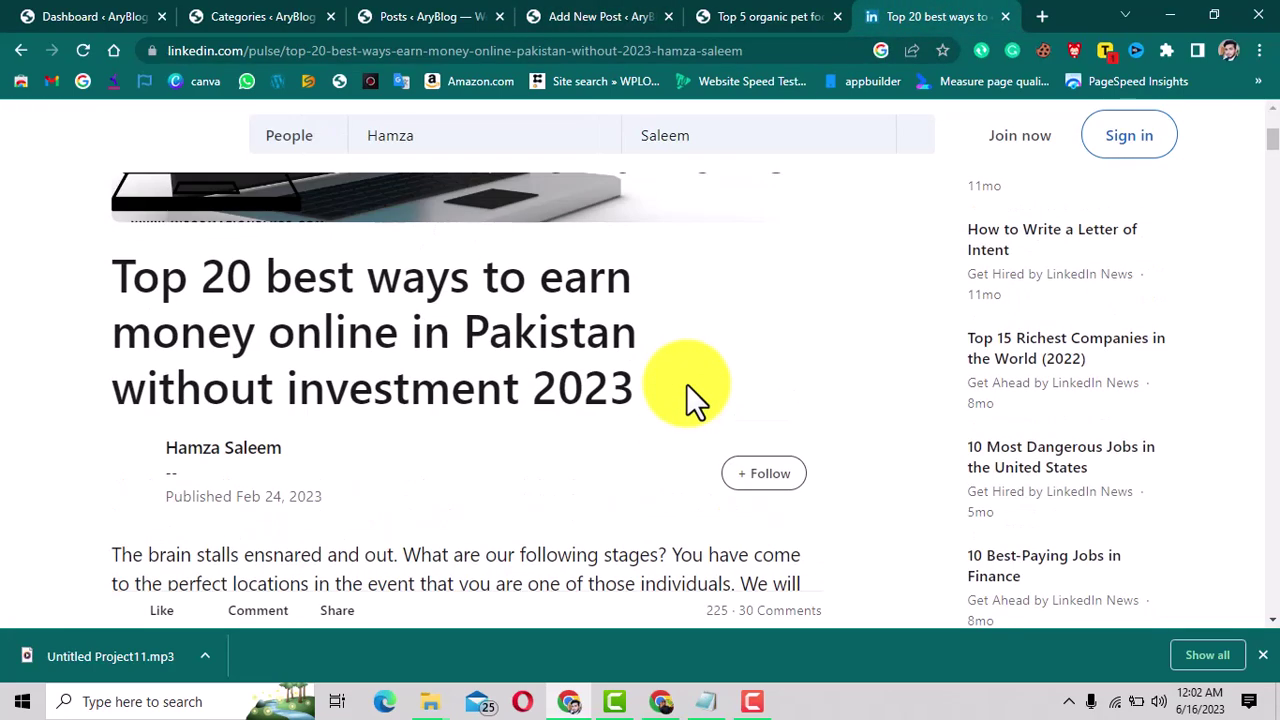
pyautogui.scroll(-4, 686, 385)
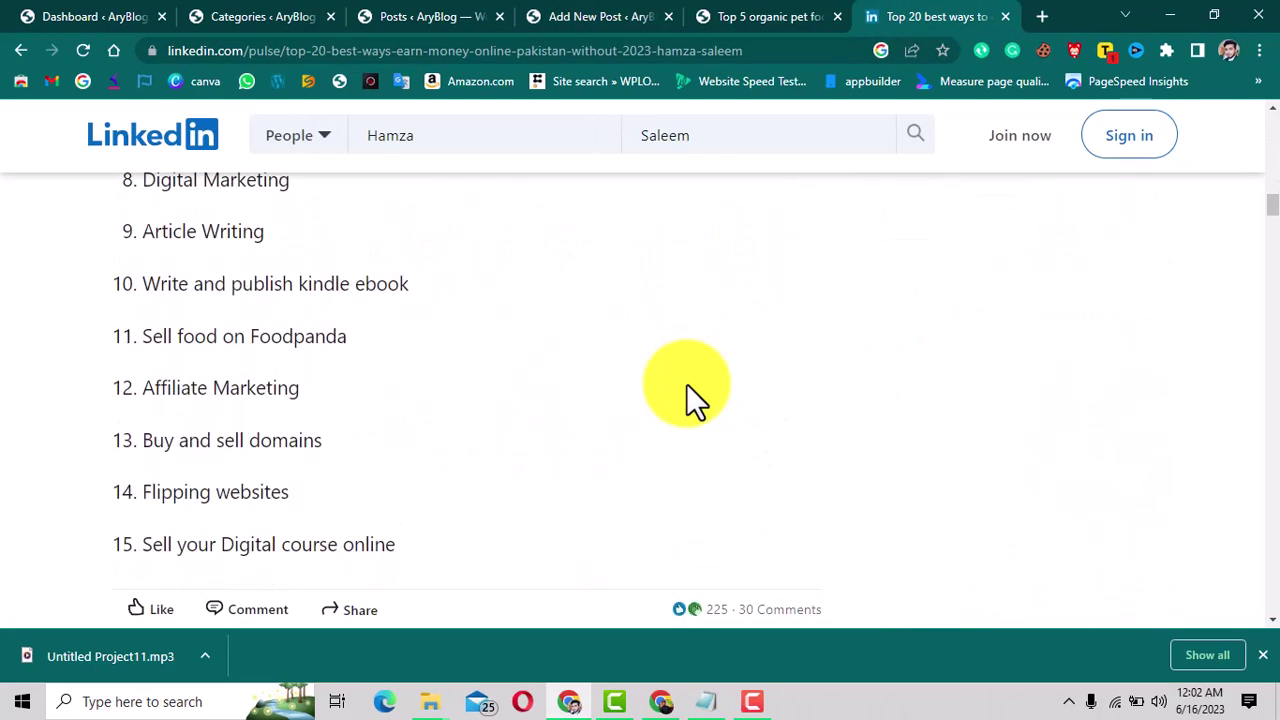
pyautogui.scroll(2, 686, 385)
pyautogui.scroll(-2, 686, 385)
pyautogui.scroll(1, 686, 385)
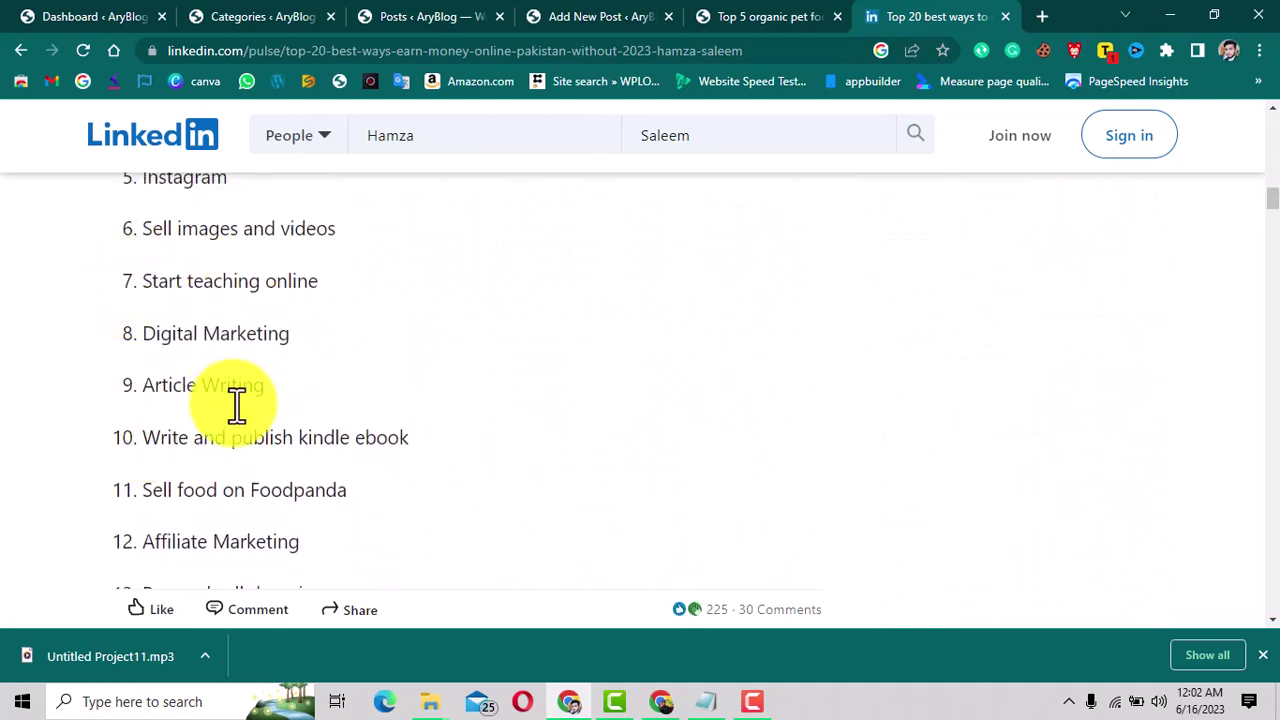
pyautogui.scroll(2, 234, 403)
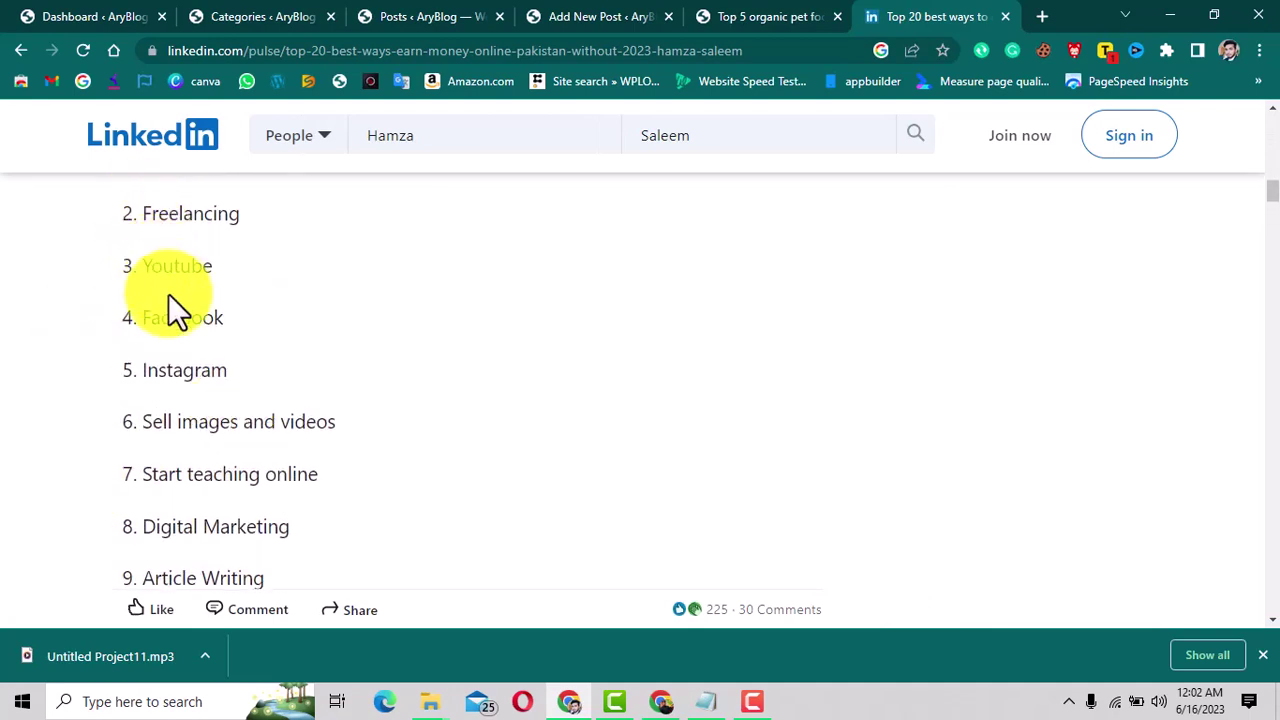
pyautogui.scroll(-4, 212, 420)
pyautogui.scroll(-6, 210, 422)
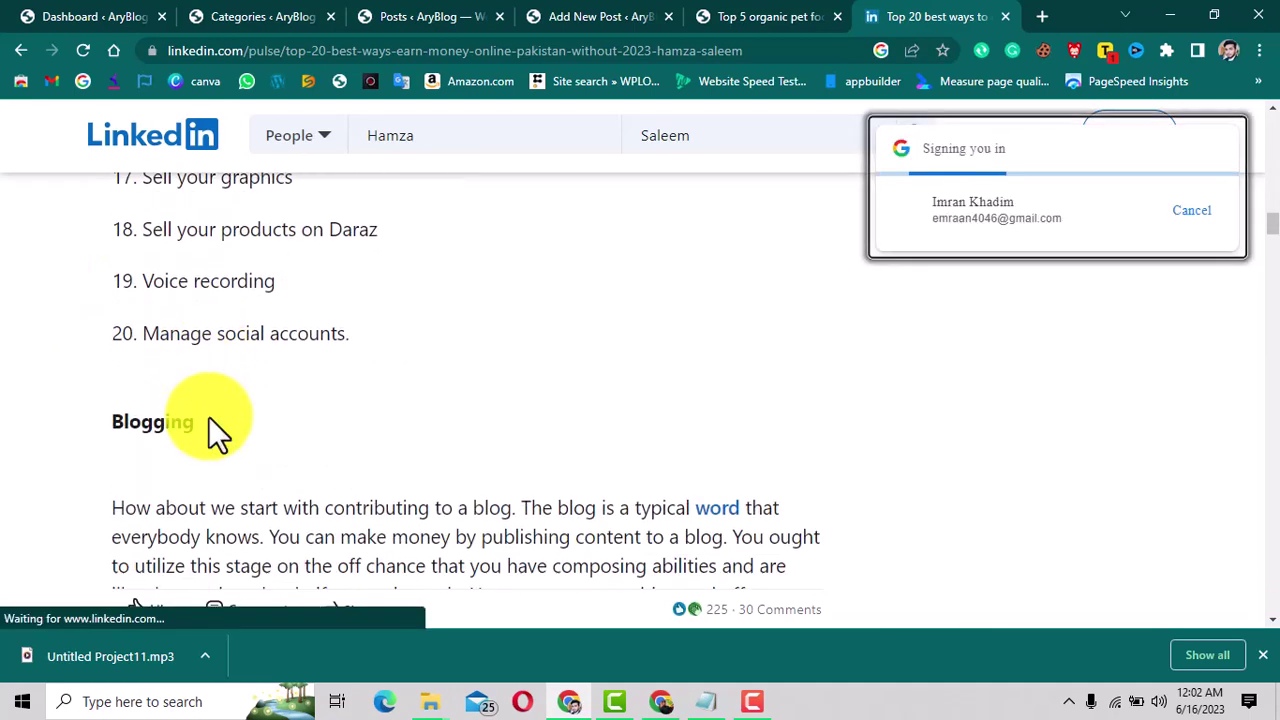
pyautogui.scroll(3, 329, 373)
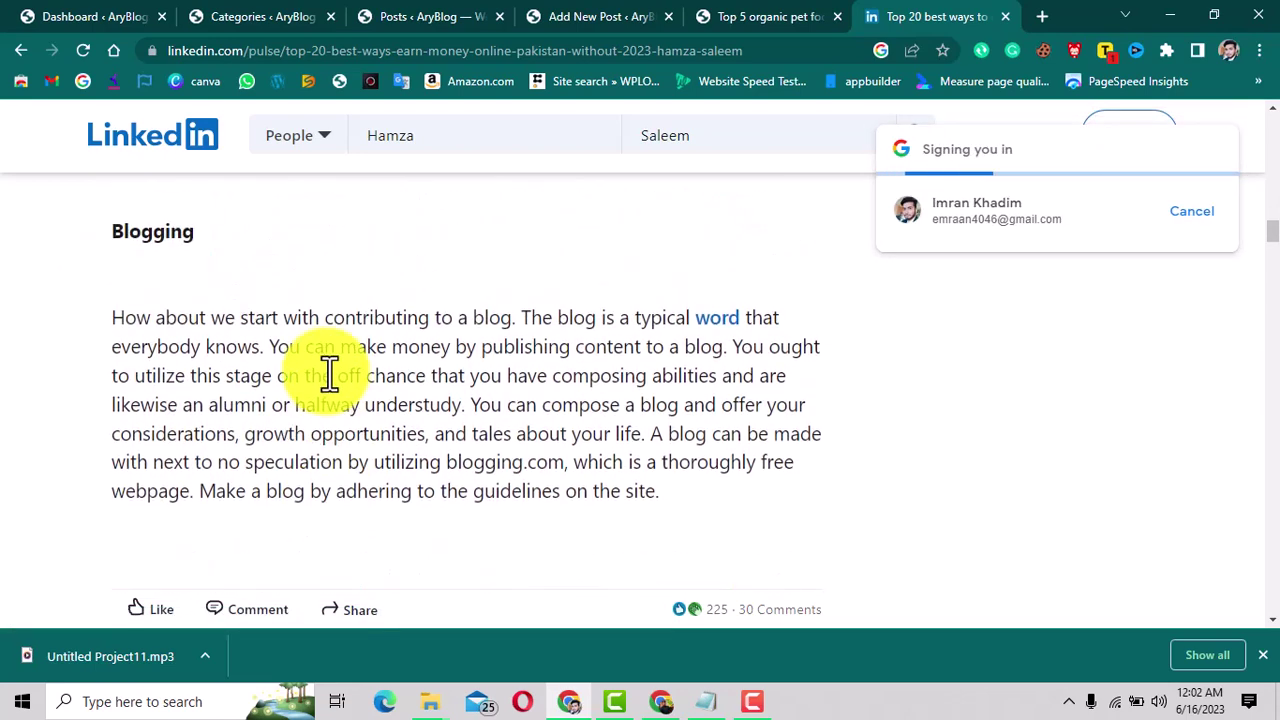
pyautogui.moveTo(100, 387); pyautogui.dragTo(220, 418)
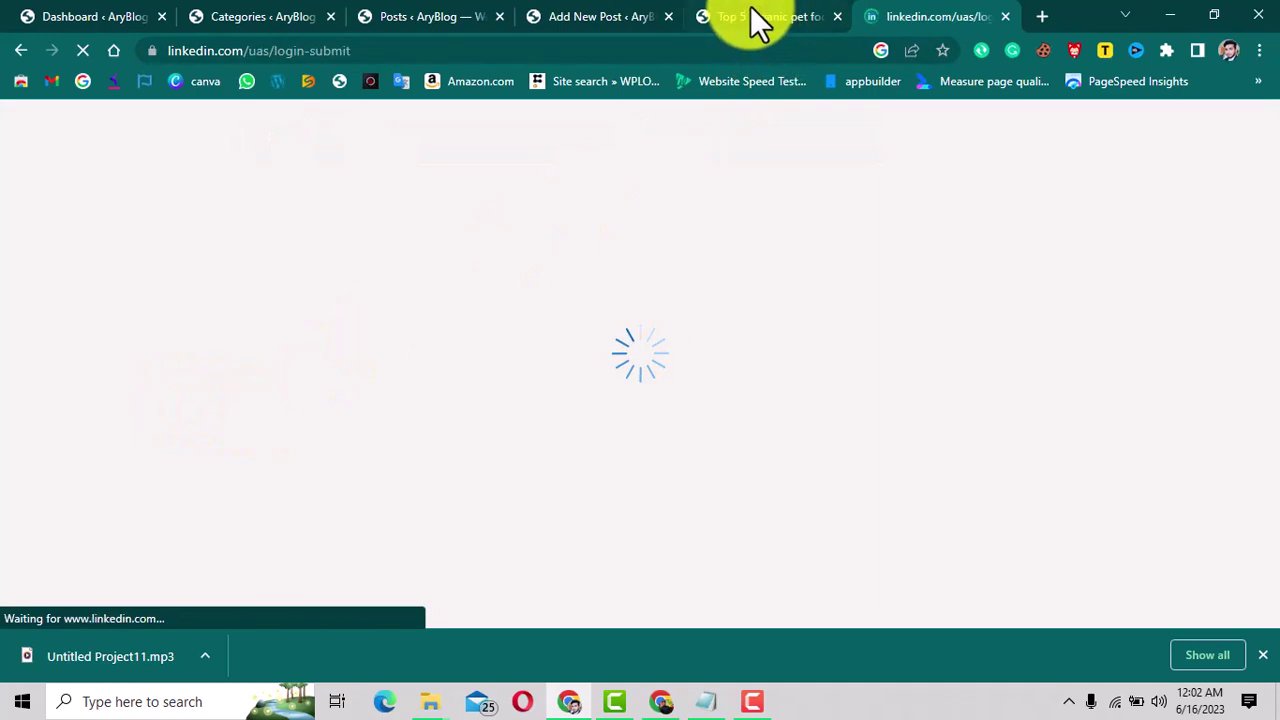
# On the published pet food post, scroll to the Contact us button and follow its link.
pyautogui.click(752, 18)
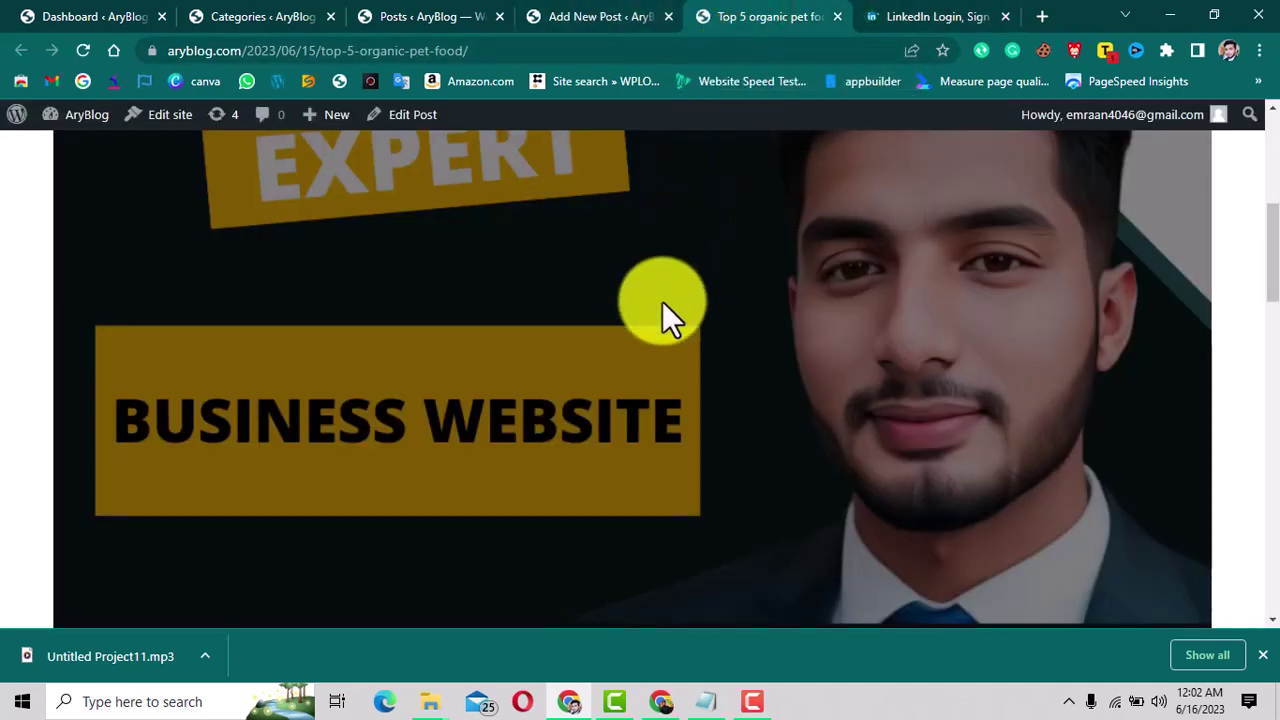
pyautogui.scroll(-5, 665, 301)
pyautogui.scroll(-13, 665, 301)
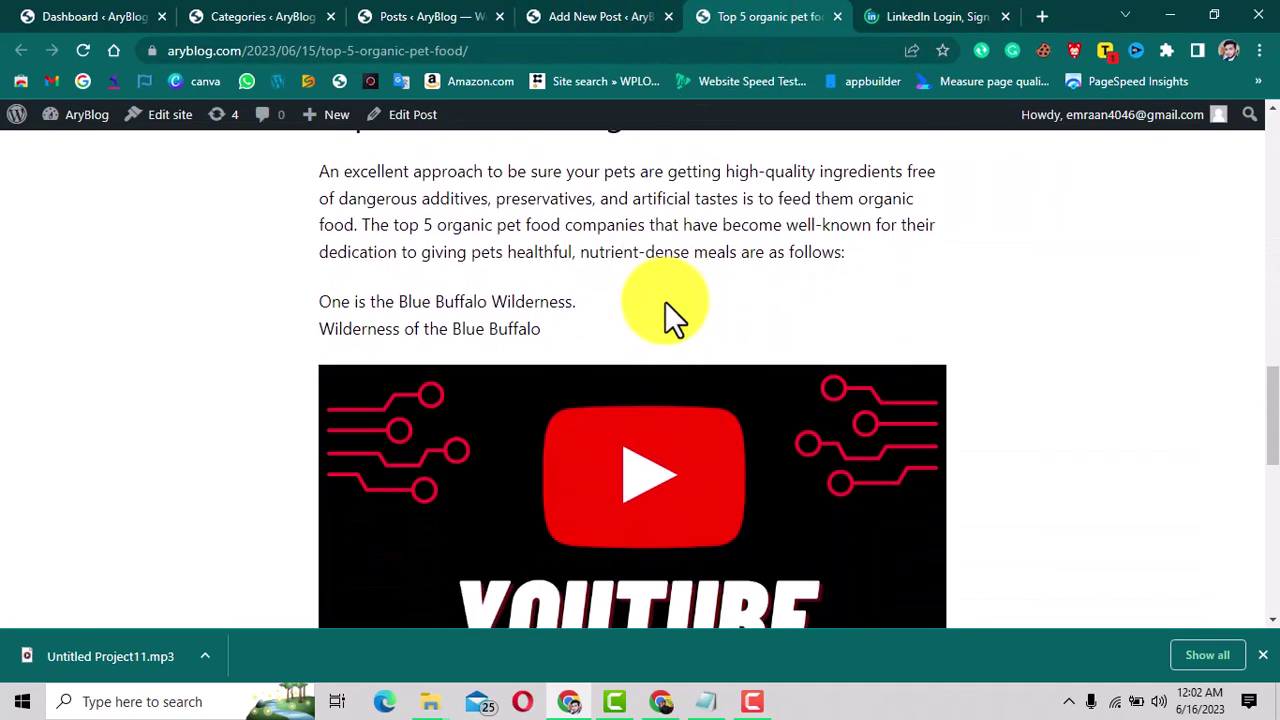
pyautogui.scroll(12, 665, 301)
pyautogui.scroll(4, 665, 301)
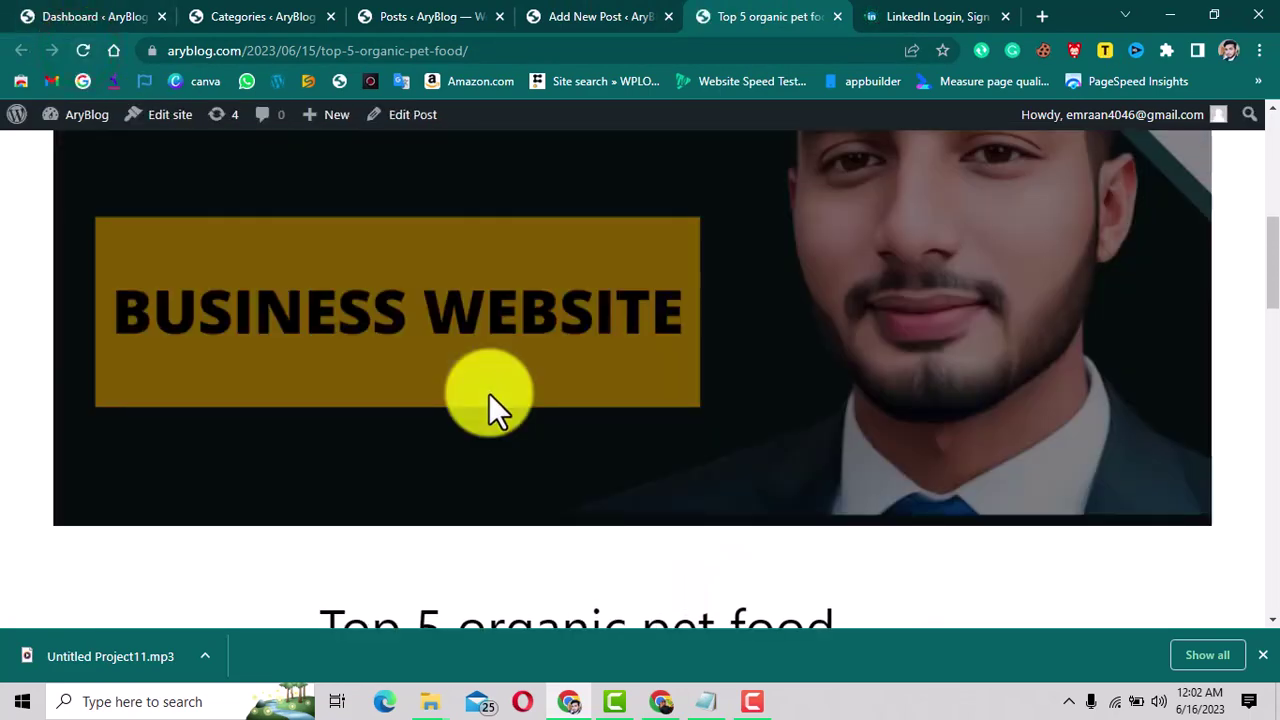
pyautogui.scroll(-8, 489, 393)
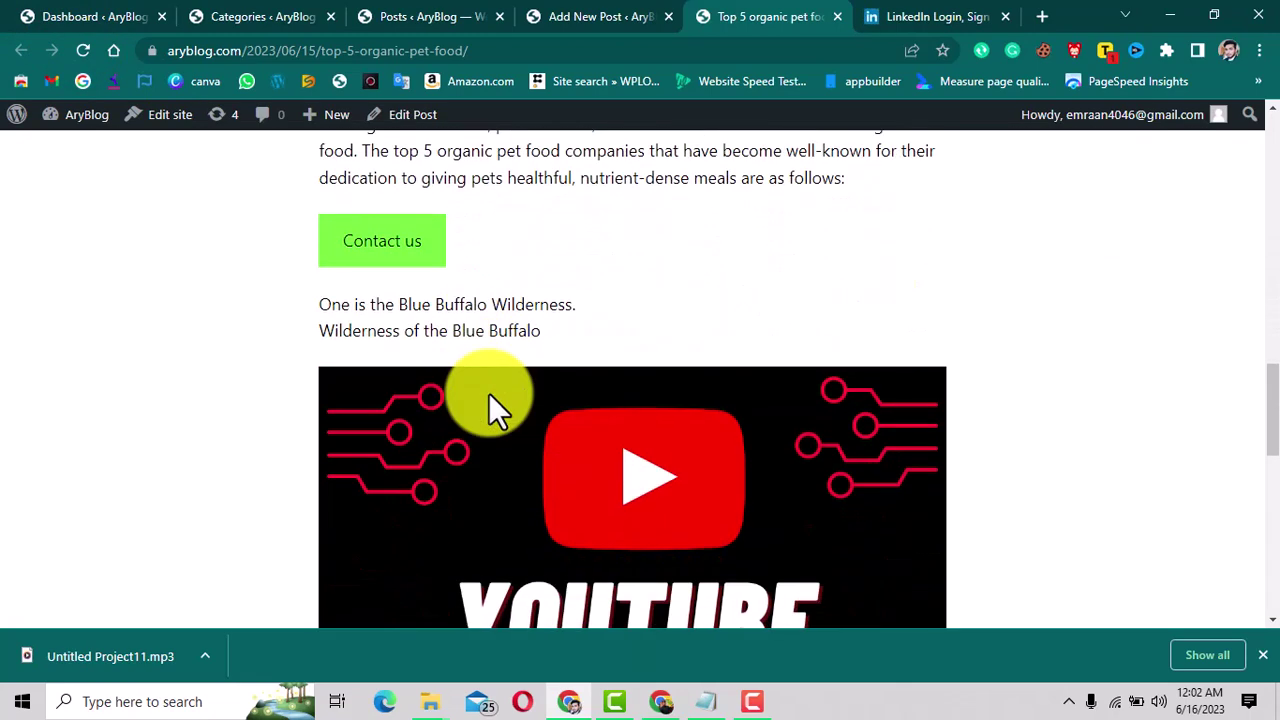
pyautogui.click(382, 252)
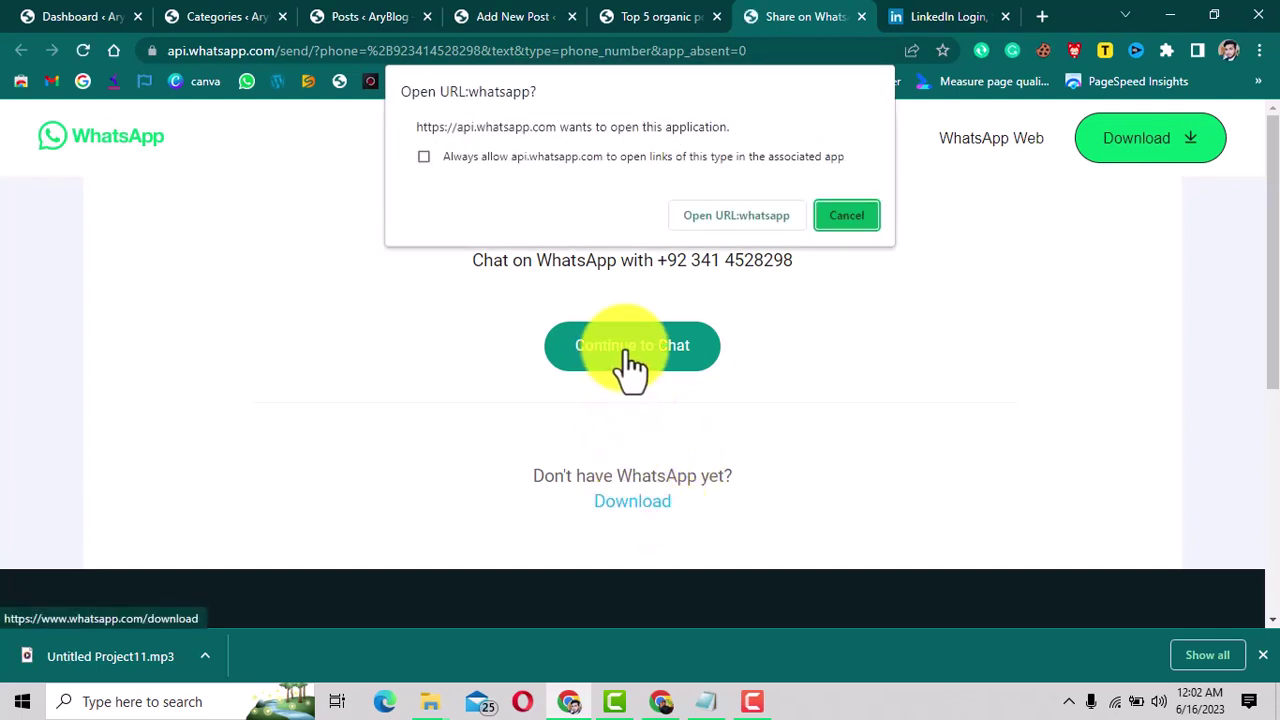
# Accept the app prompt, continue to the WhatsApp Web chat, then close that tab.
pyautogui.click(766, 219)
pyautogui.click(987, 140)
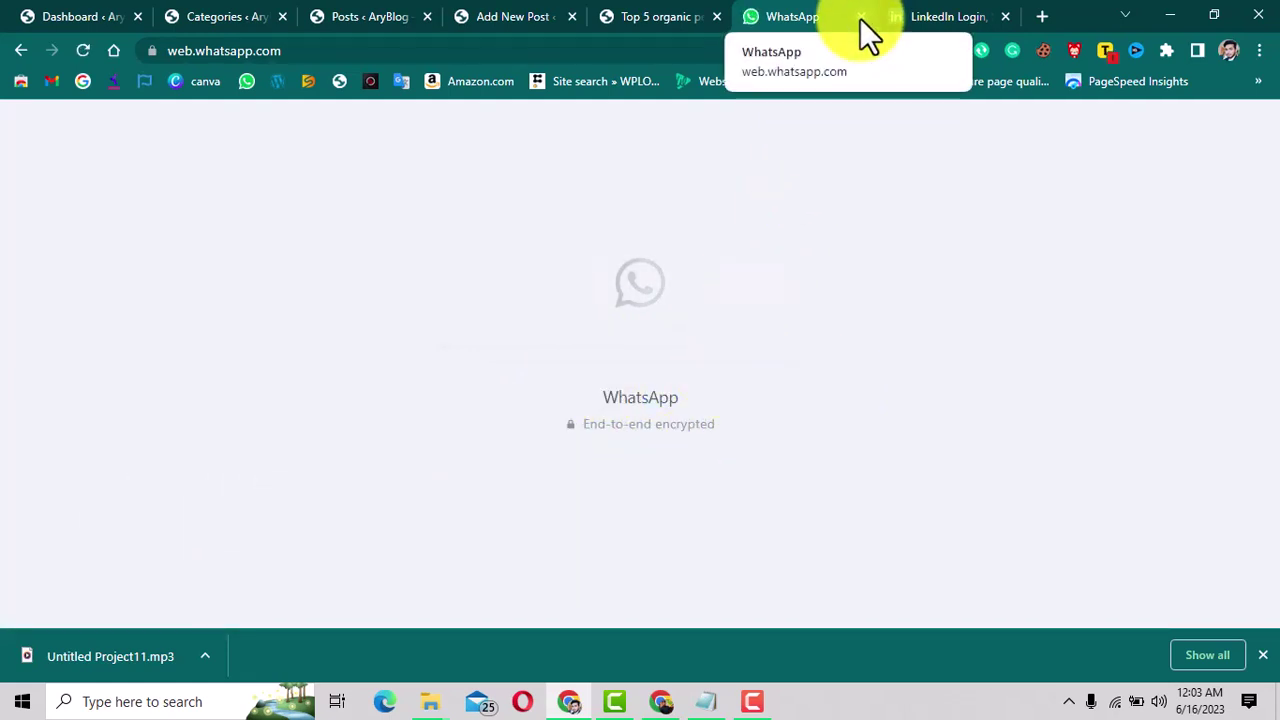
pyautogui.click(860, 18)
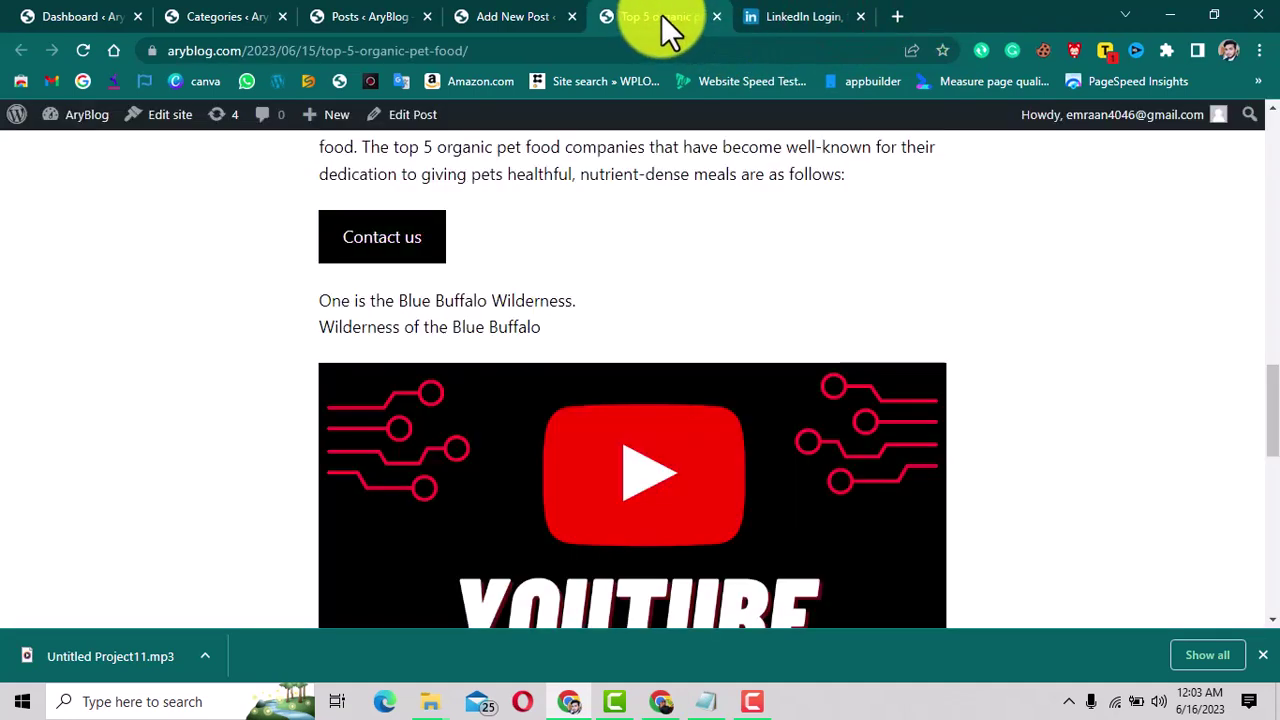
# Back in the post editor, scroll down to confirm the Contact us link still opens in a new tab.
pyautogui.click(497, 16)
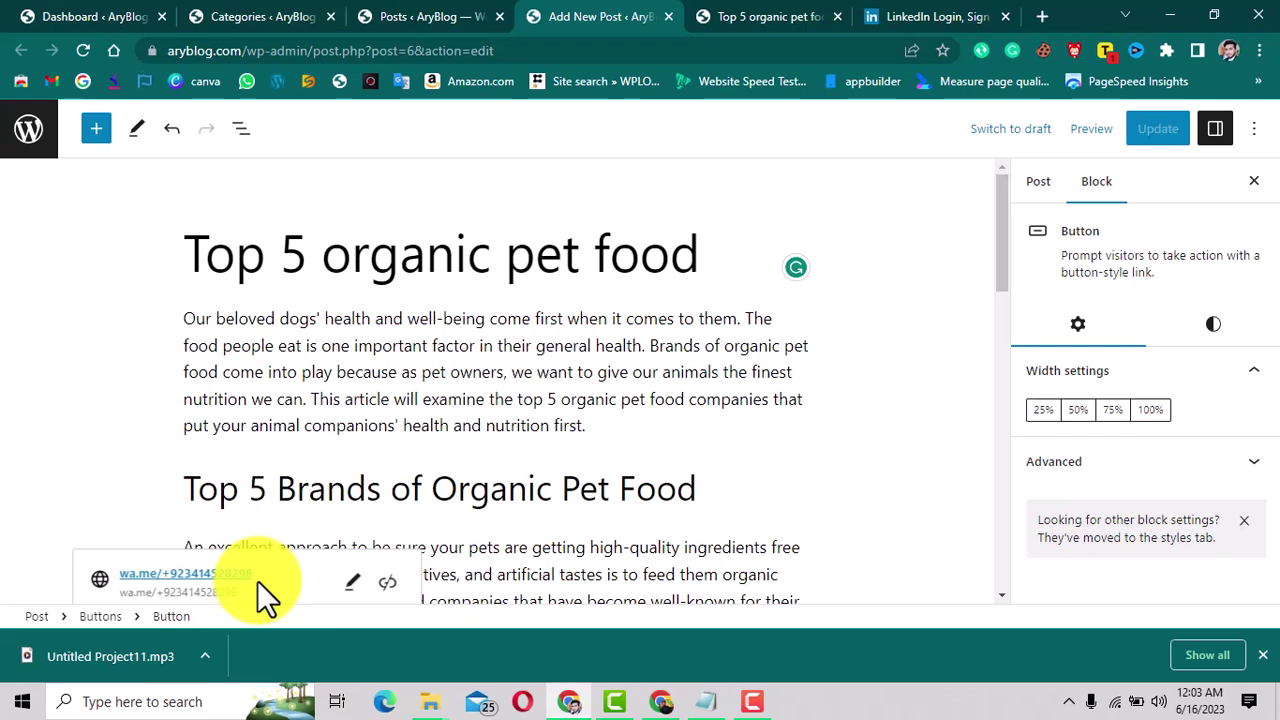
pyautogui.scroll(-3, 570, 550)
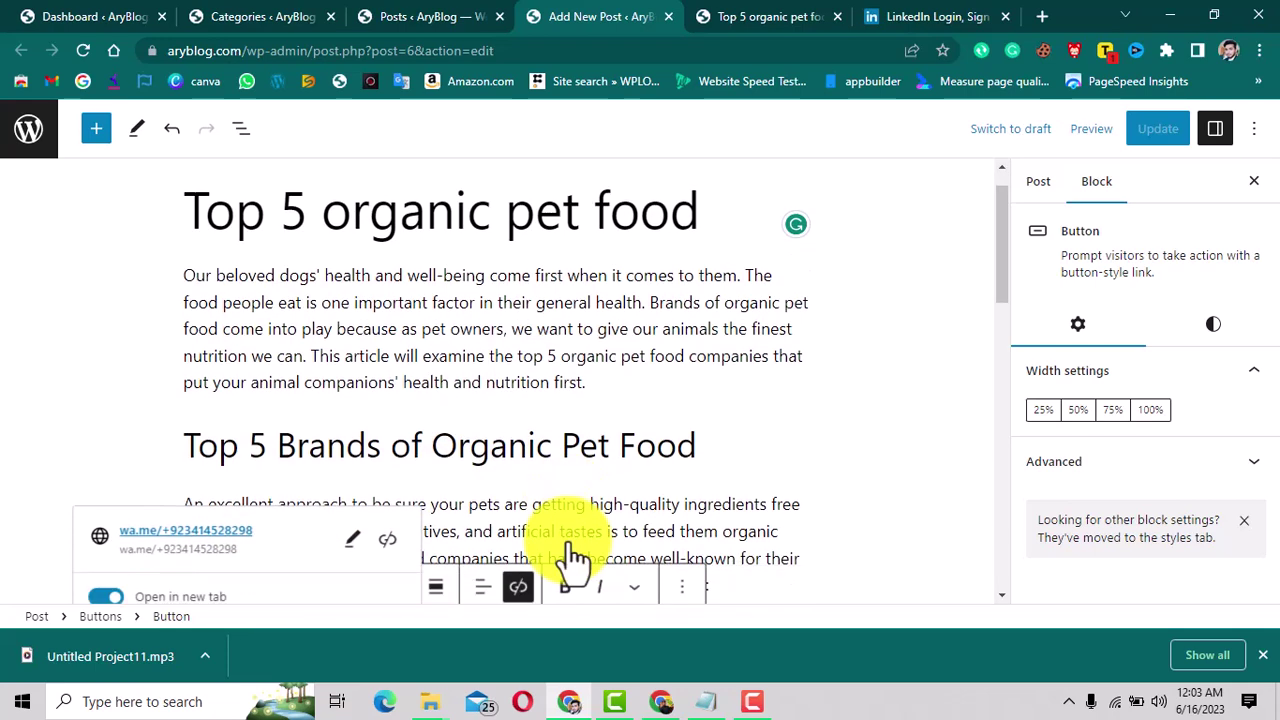
pyautogui.scroll(-3, 567, 540)
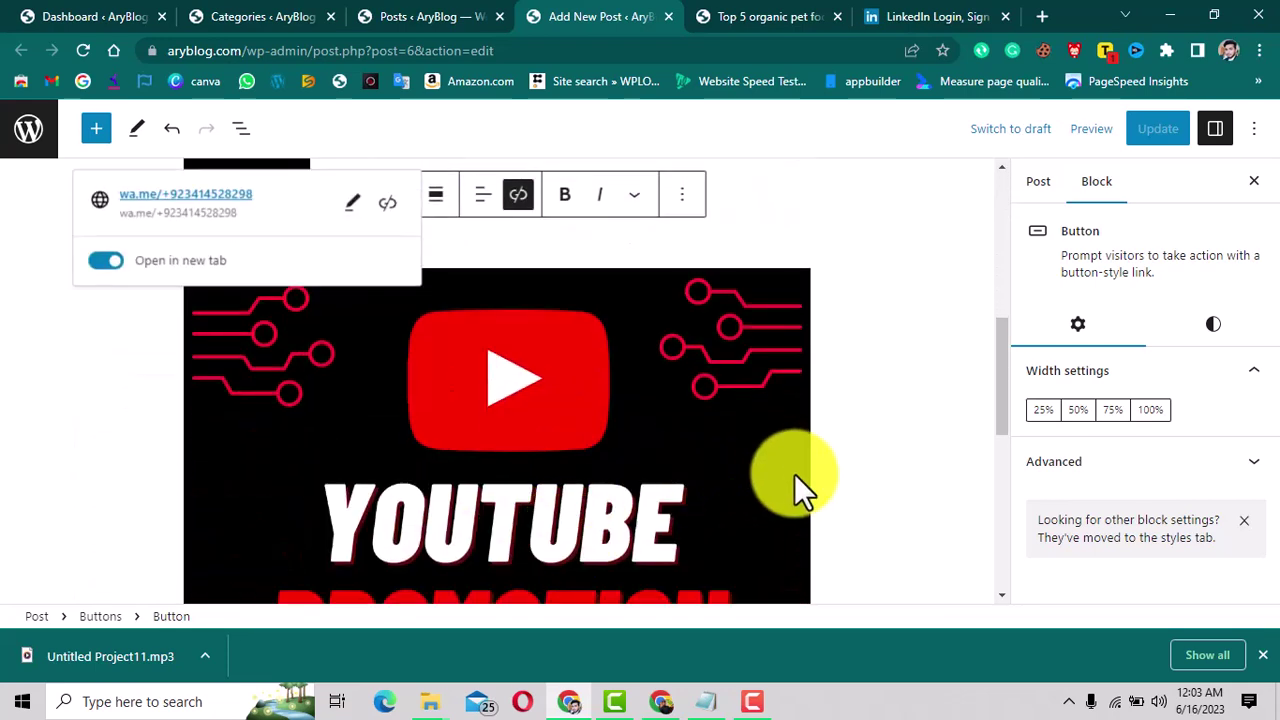
pyautogui.scroll(-2, 794, 472)
pyautogui.scroll(-2, 797, 480)
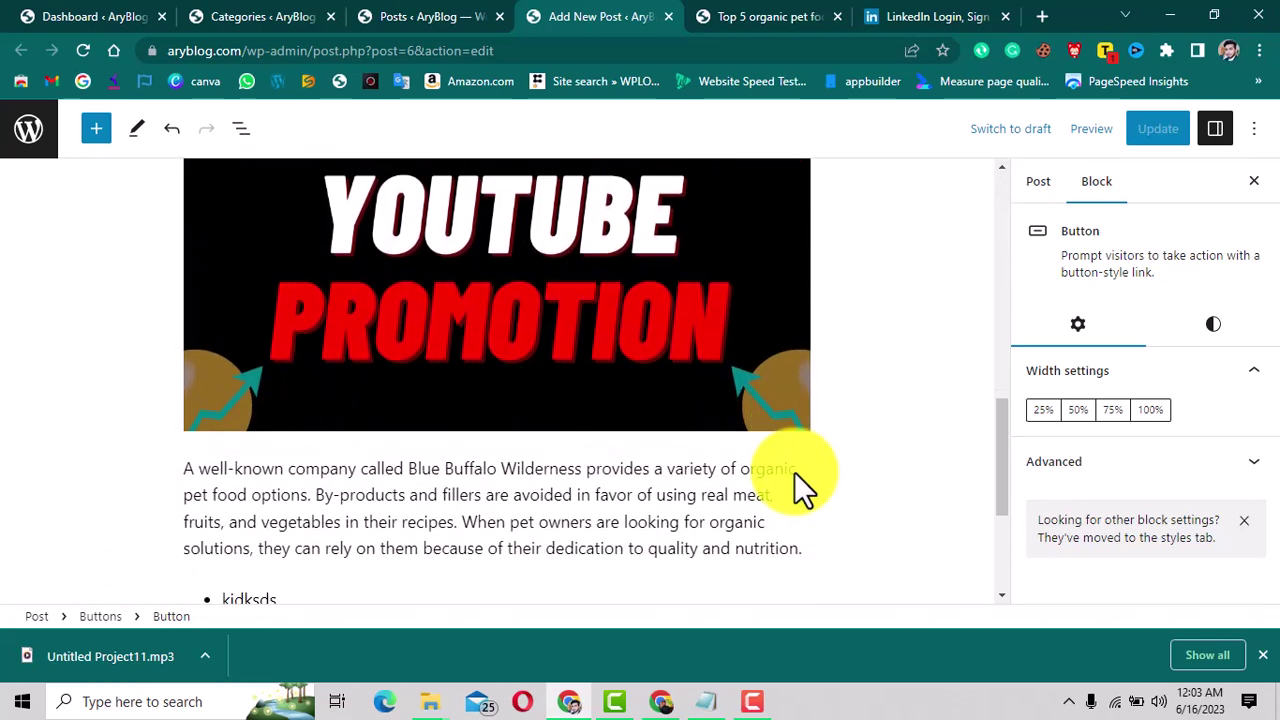
pyautogui.scroll(-2, 794, 472)
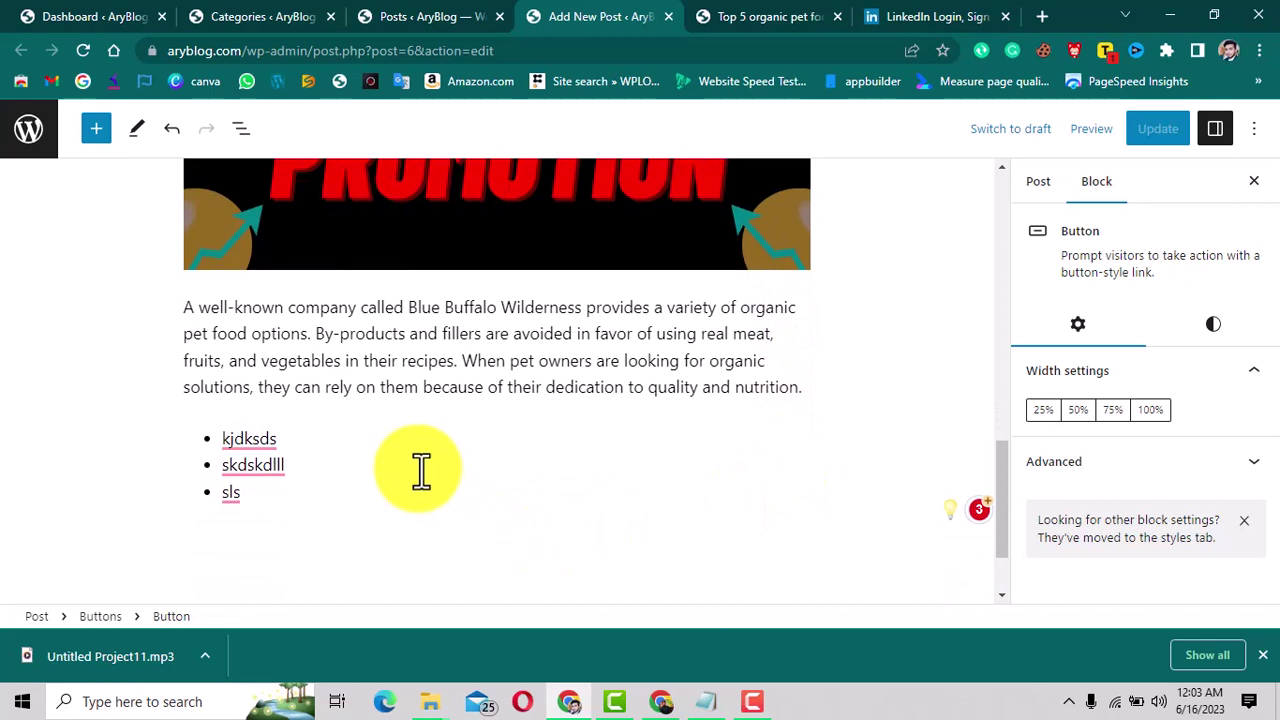
pyautogui.scroll(5, 420, 470)
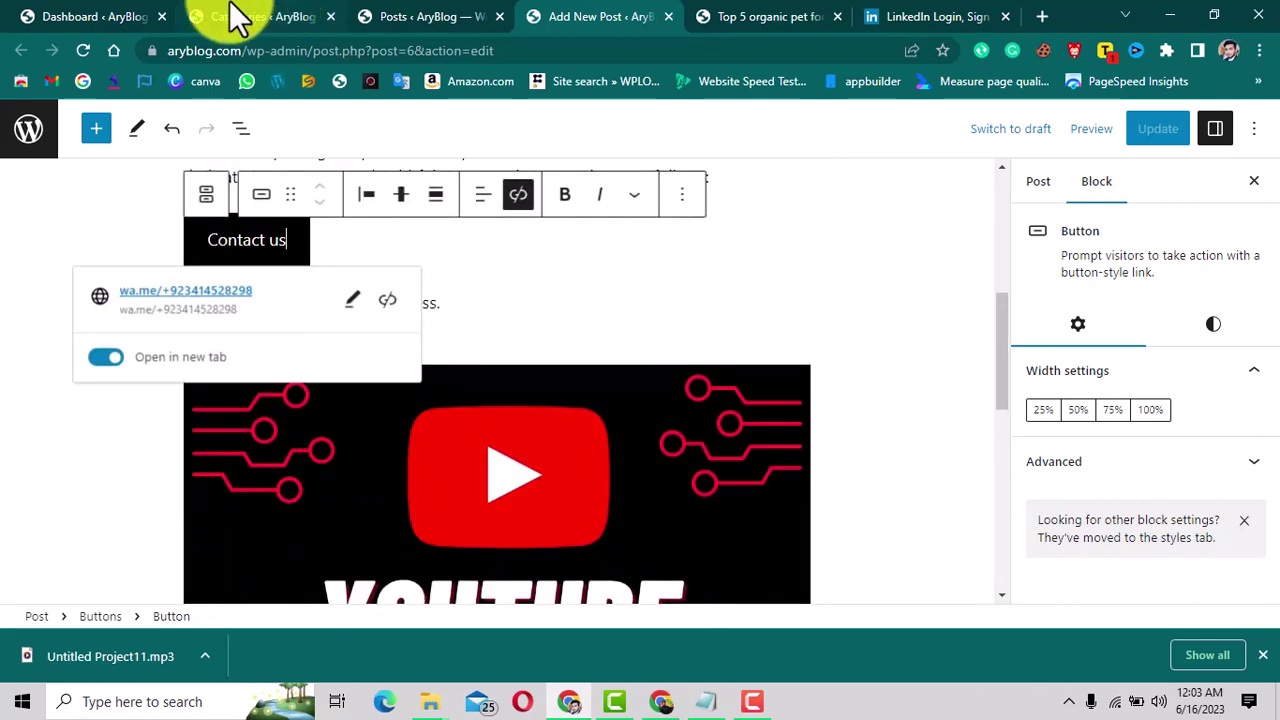
# Switch to the browser tab showing the WordPress admin Dashboard.
pyautogui.click(155, 16)
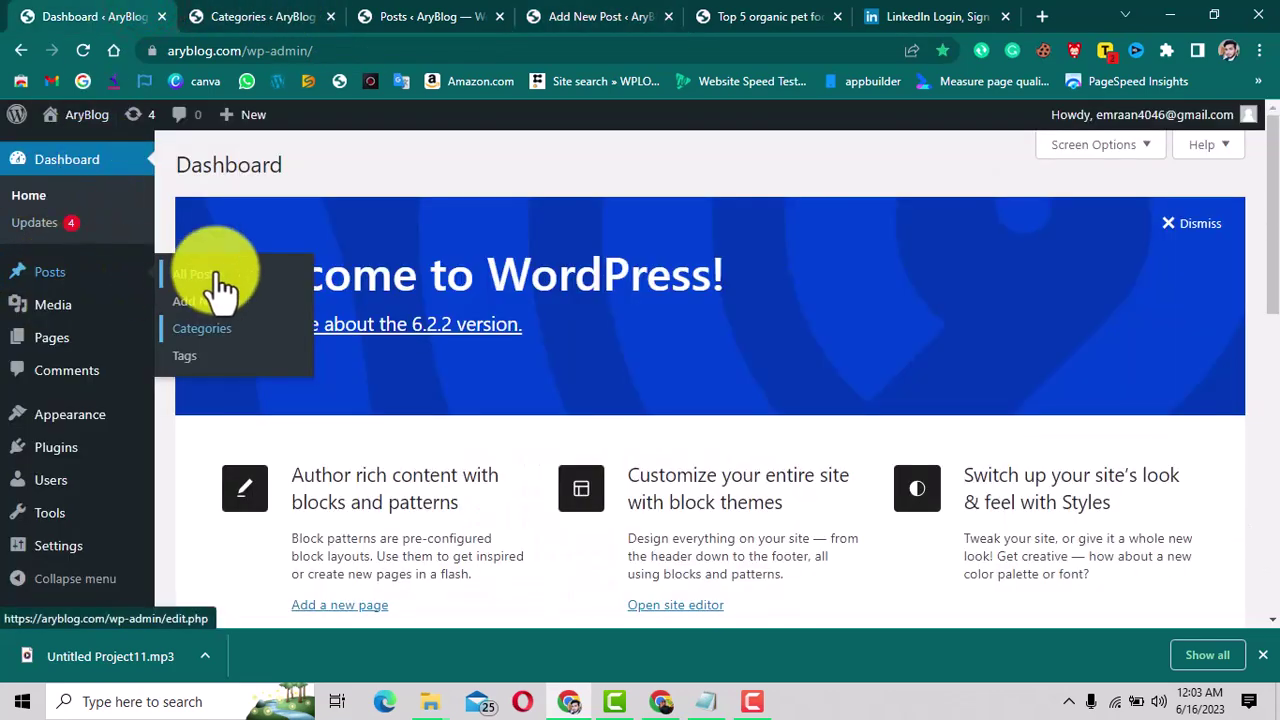